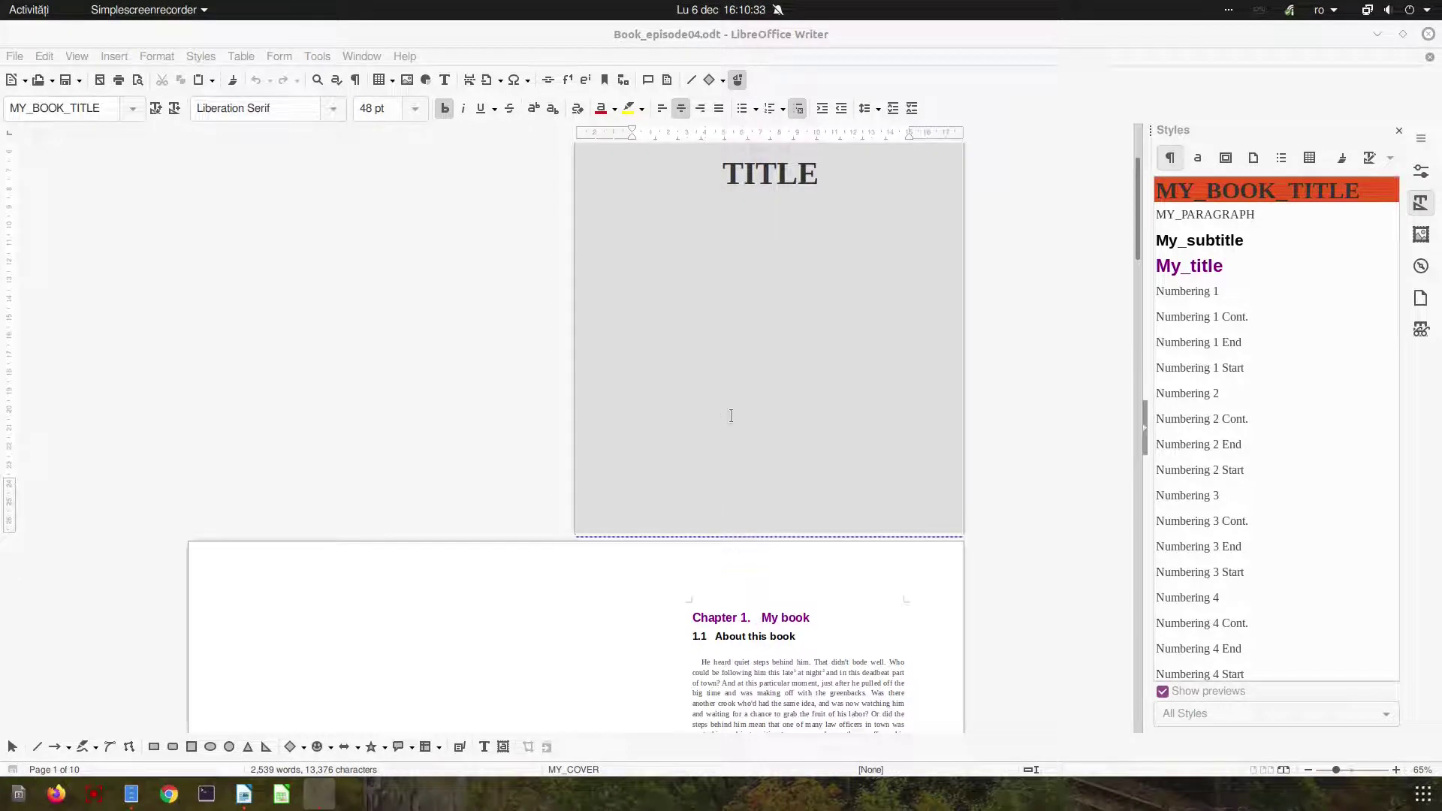
# Step: Paste the rest of the cover title so it reads THIS IS MY BOOK TITLE
pyautogui.write('THIS IS MY BOOK')
pyautogui.scroll(-10, 740, 335)
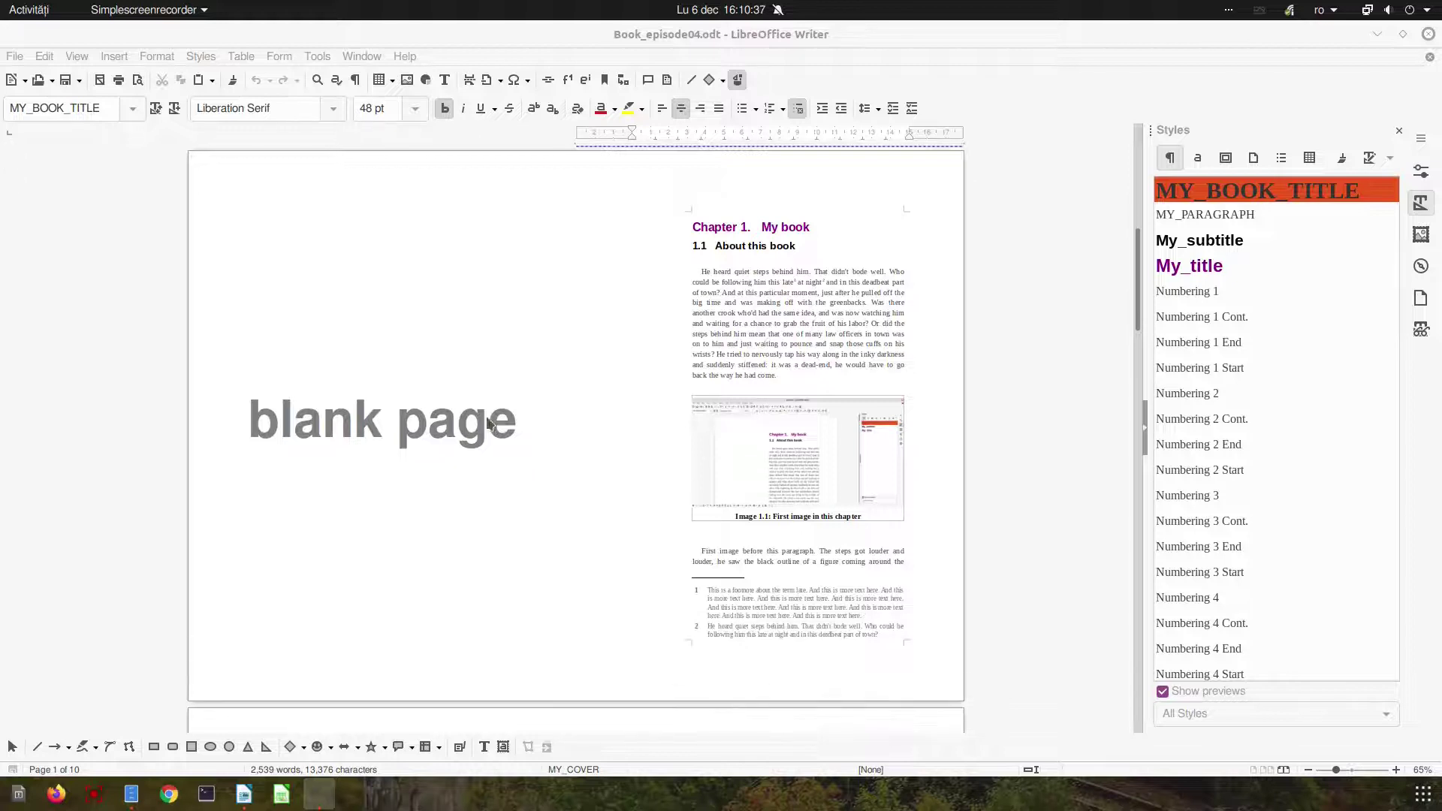
pyautogui.scroll(10, 467, 424)
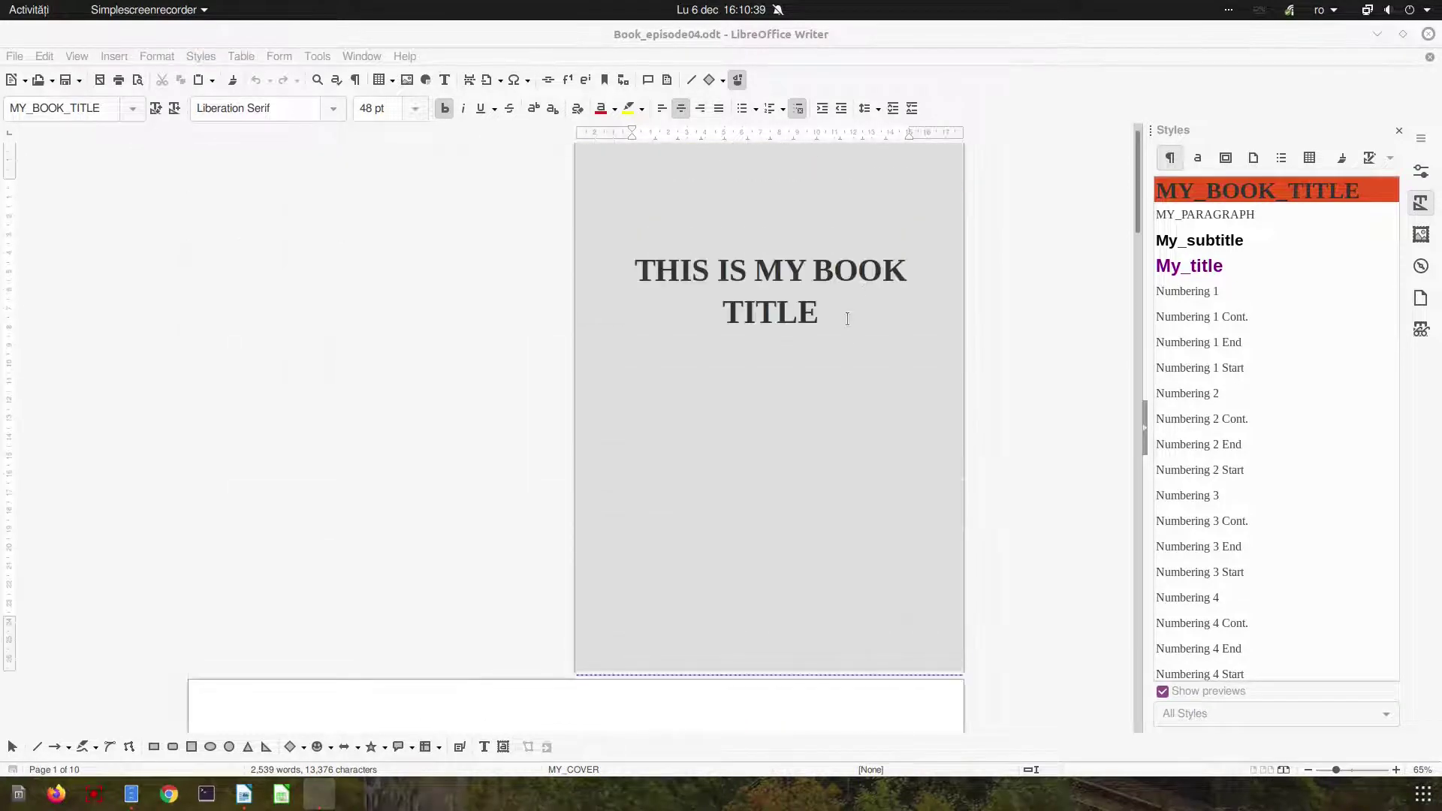
pyautogui.click(847, 319)
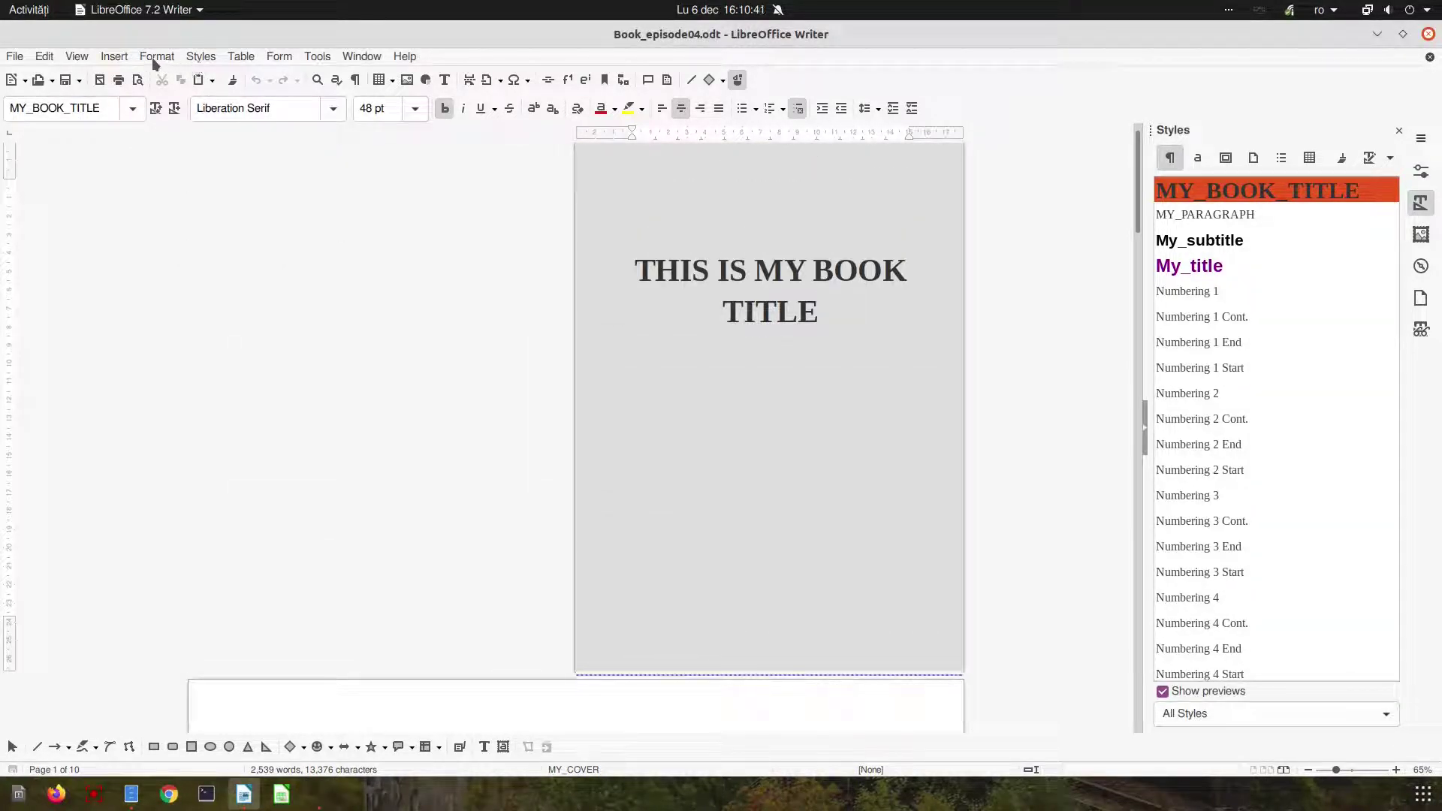
# Step: Browse Insert > Table of Contents and Index, then close the menu
pyautogui.click(124, 57)
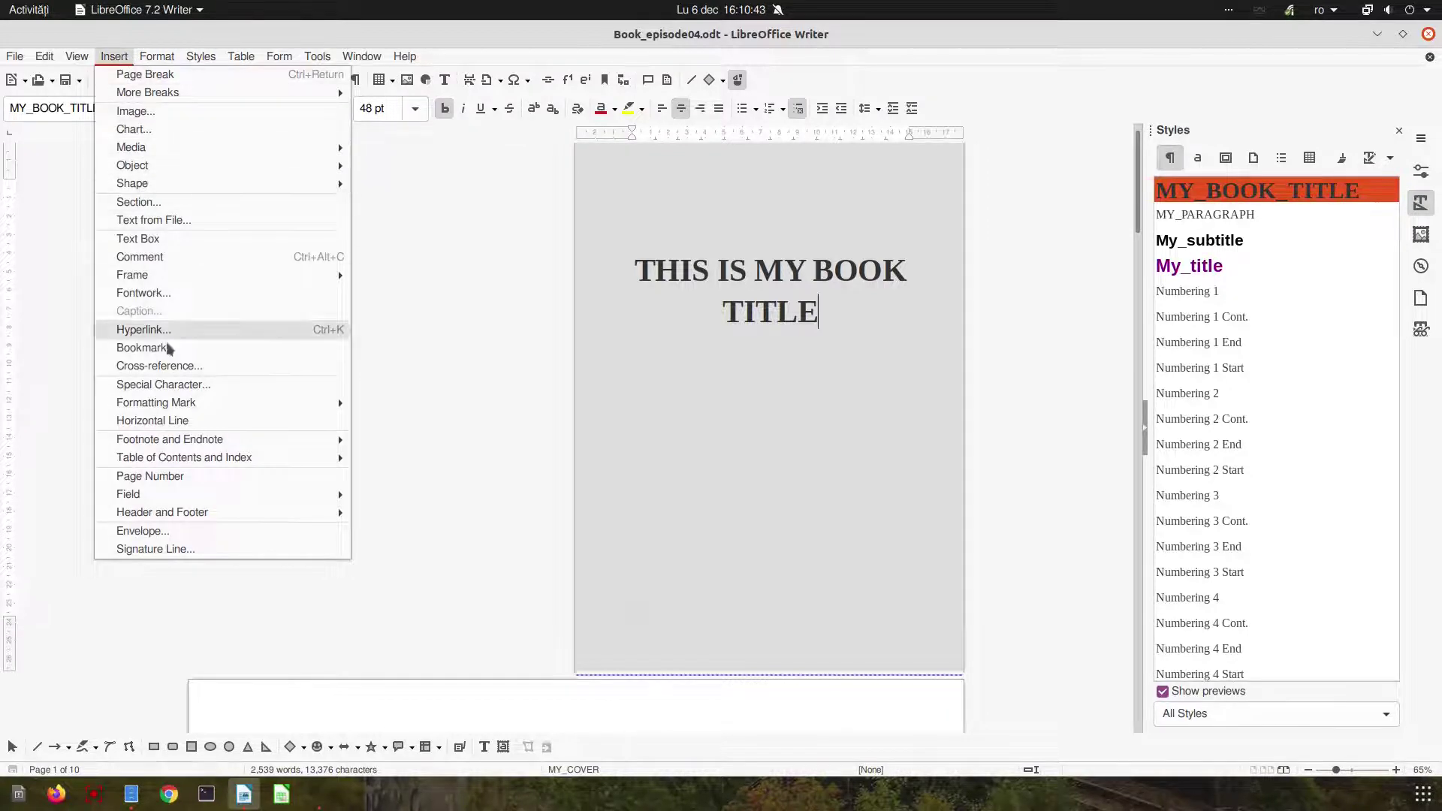
pyautogui.moveTo(191, 462)
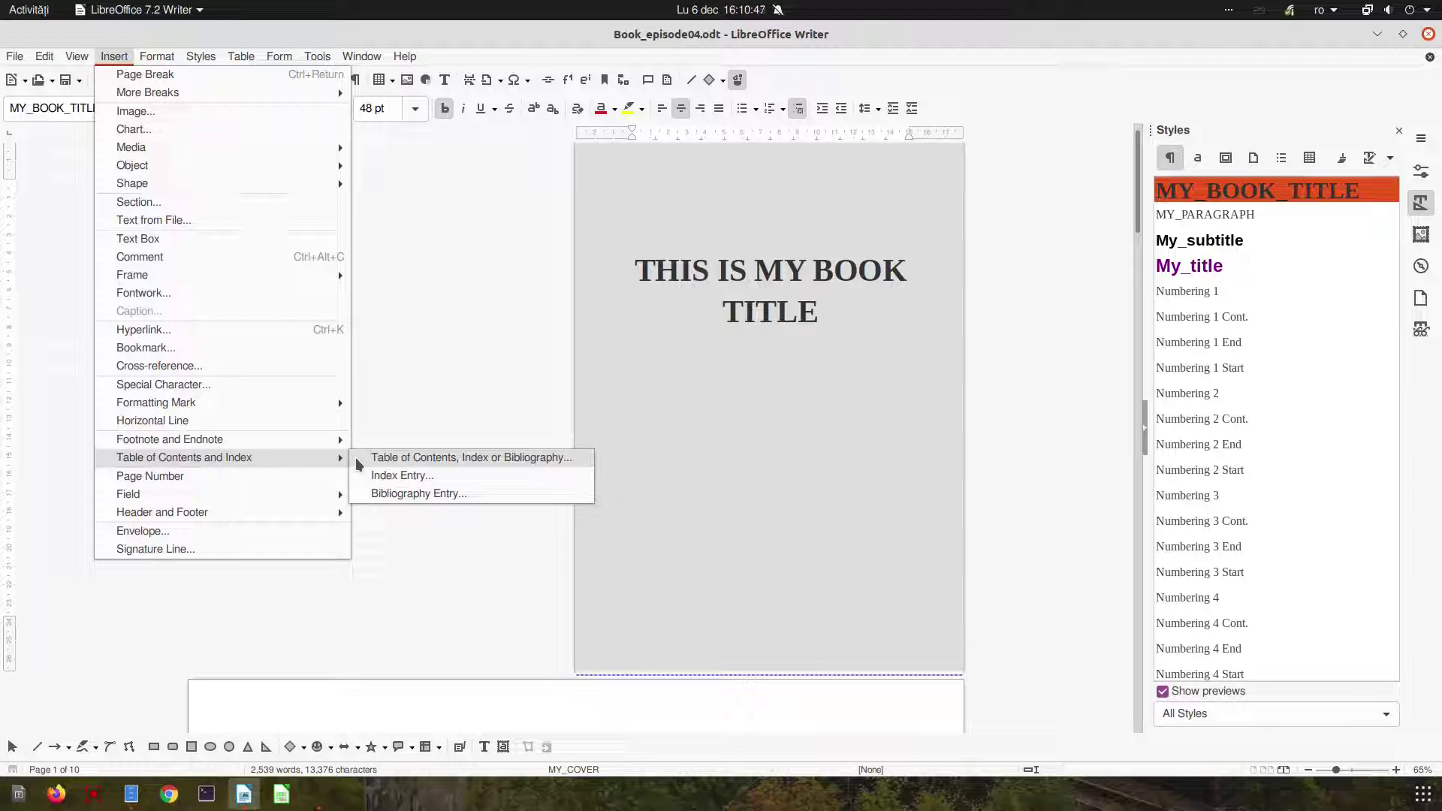
pyautogui.click(545, 213)
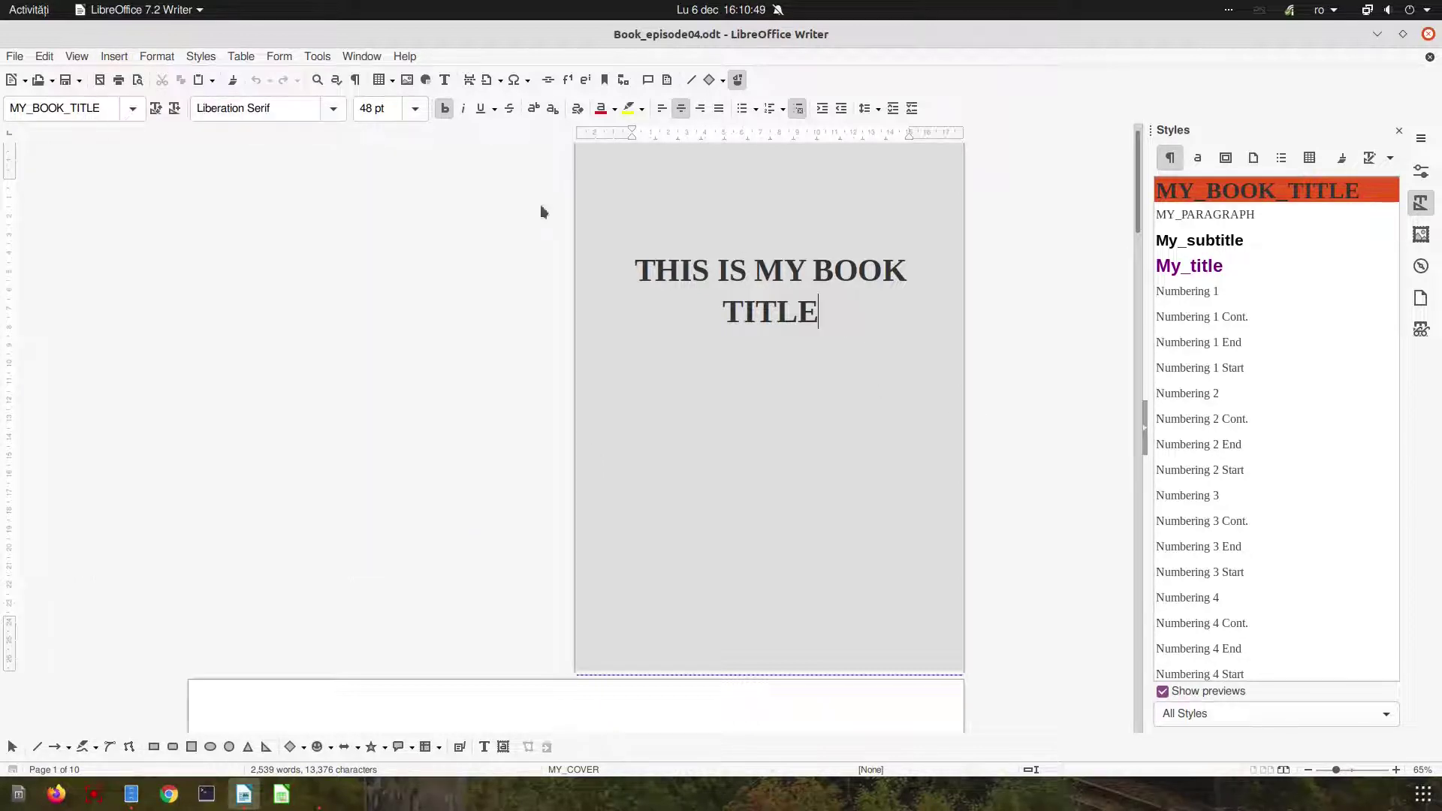
# Step: Insert a manual page break after the cover title using the First Page page style
pyautogui.click(172, 57)
pyautogui.moveTo(114, 57)
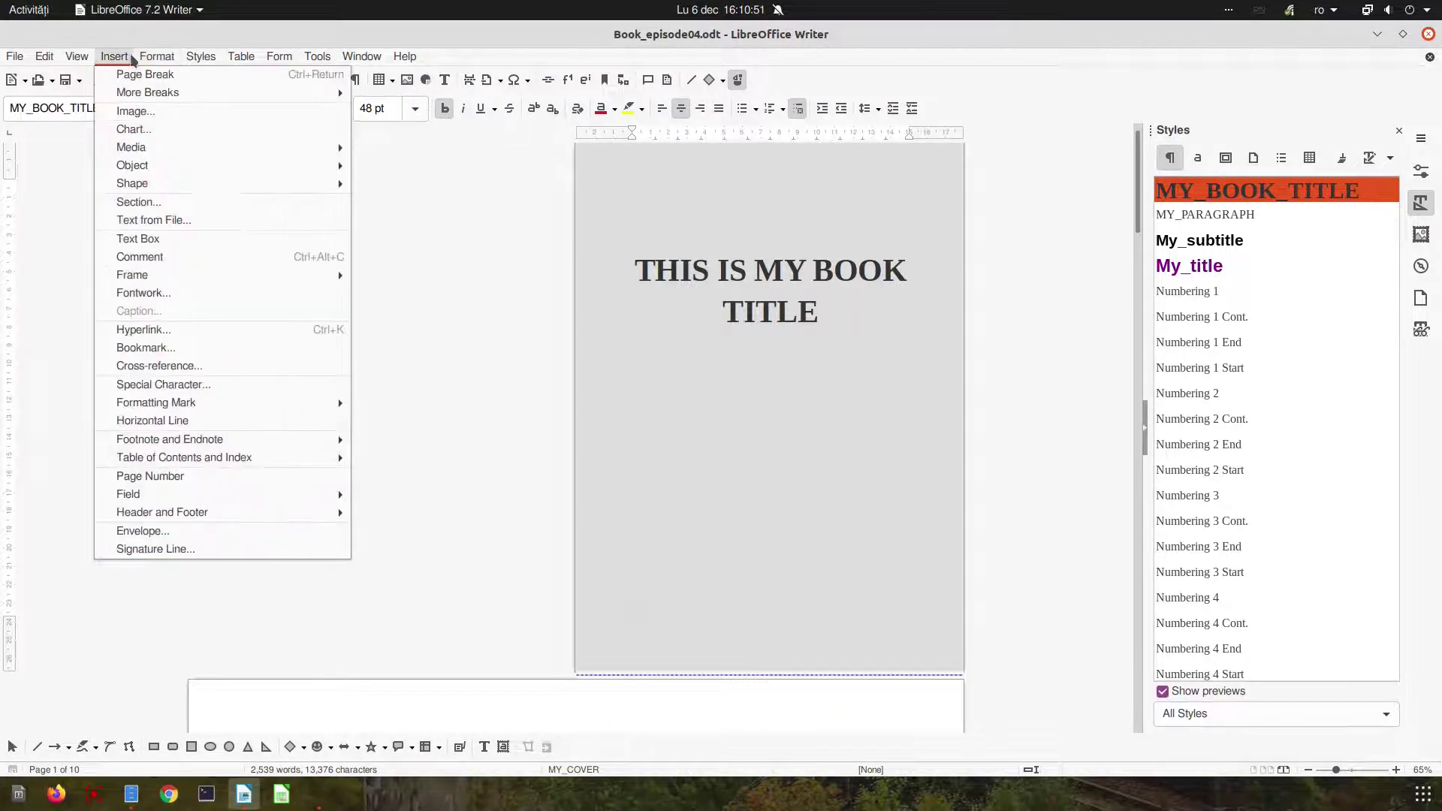
pyautogui.moveTo(141, 95)
pyautogui.click(384, 135)
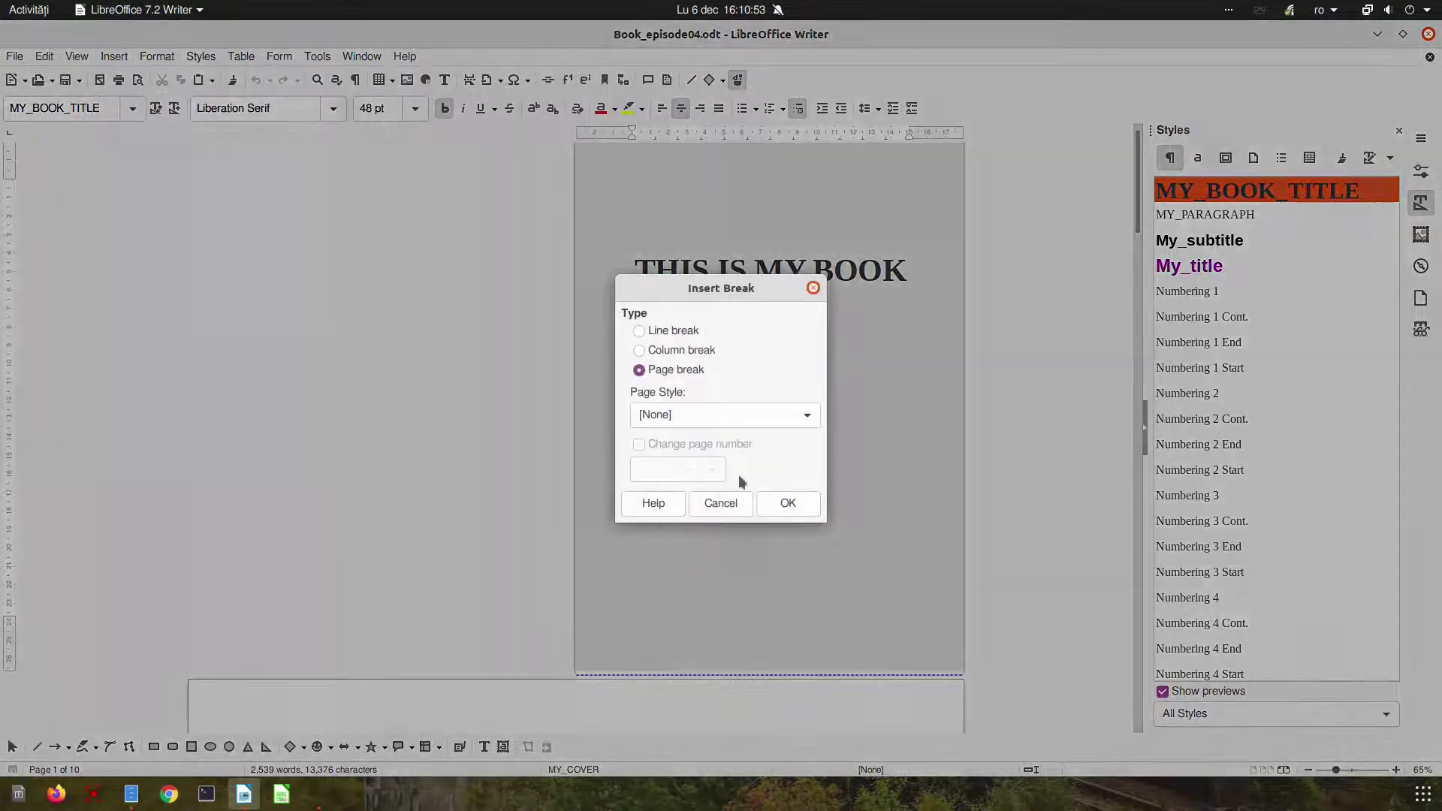
pyautogui.click(691, 414)
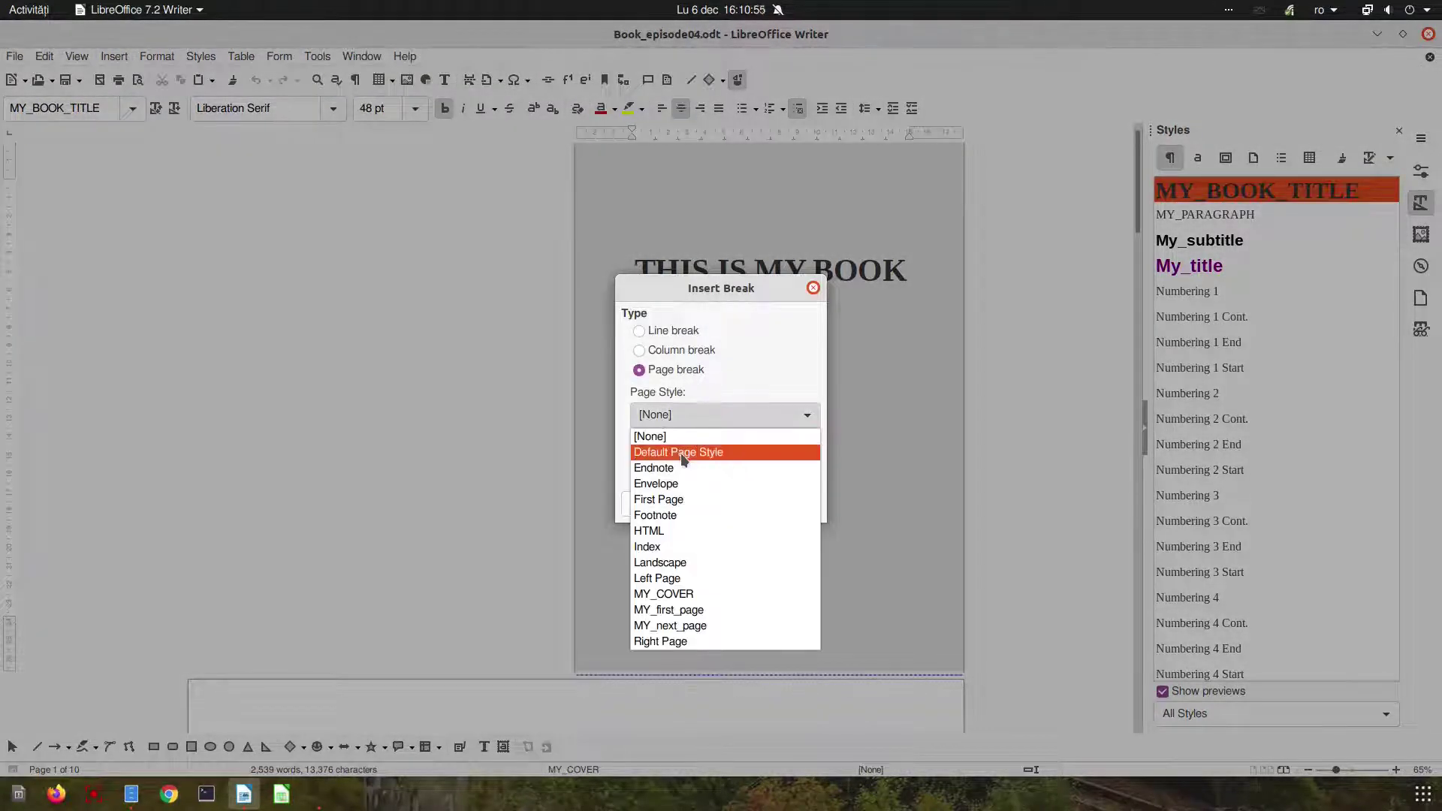
pyautogui.click(678, 502)
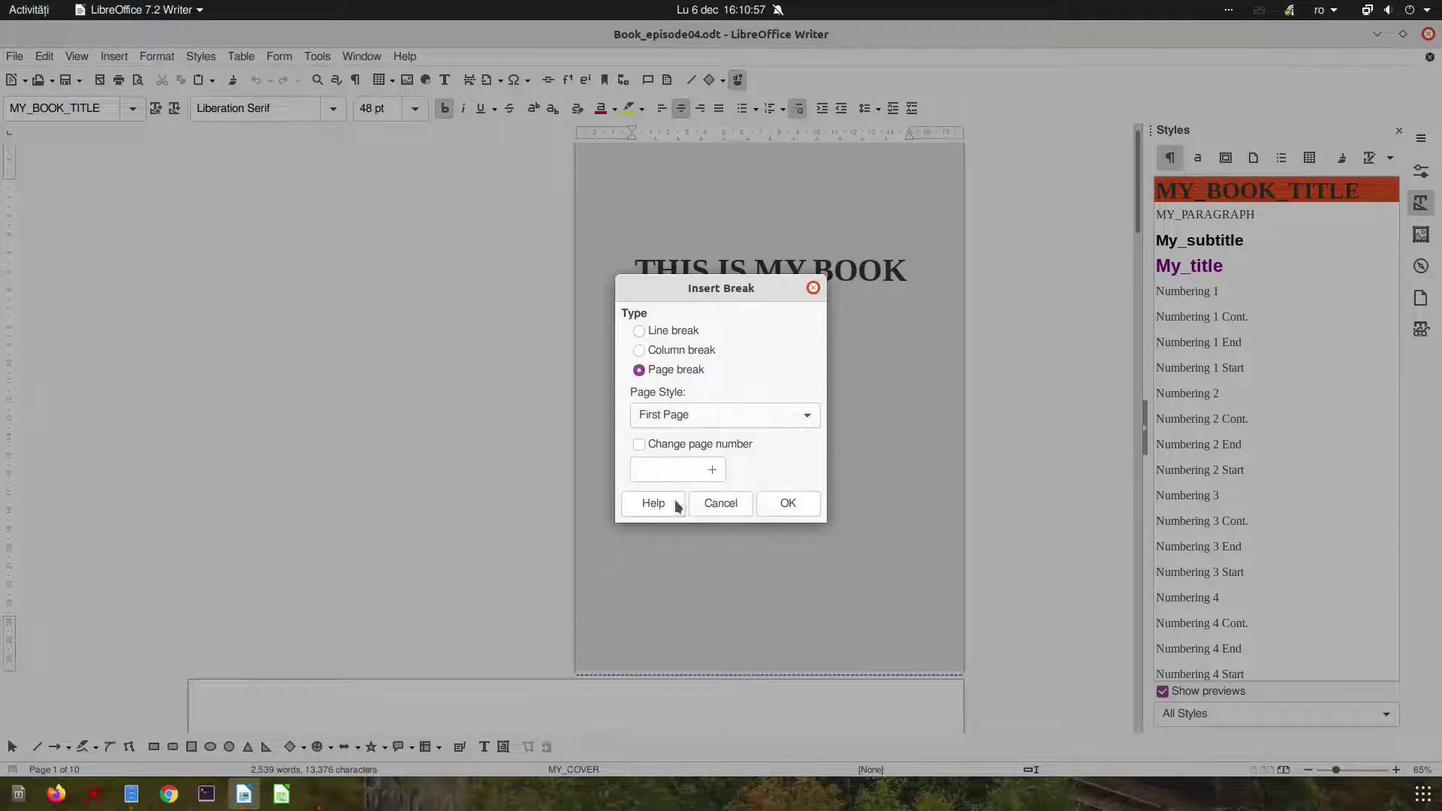
pyautogui.click(785, 503)
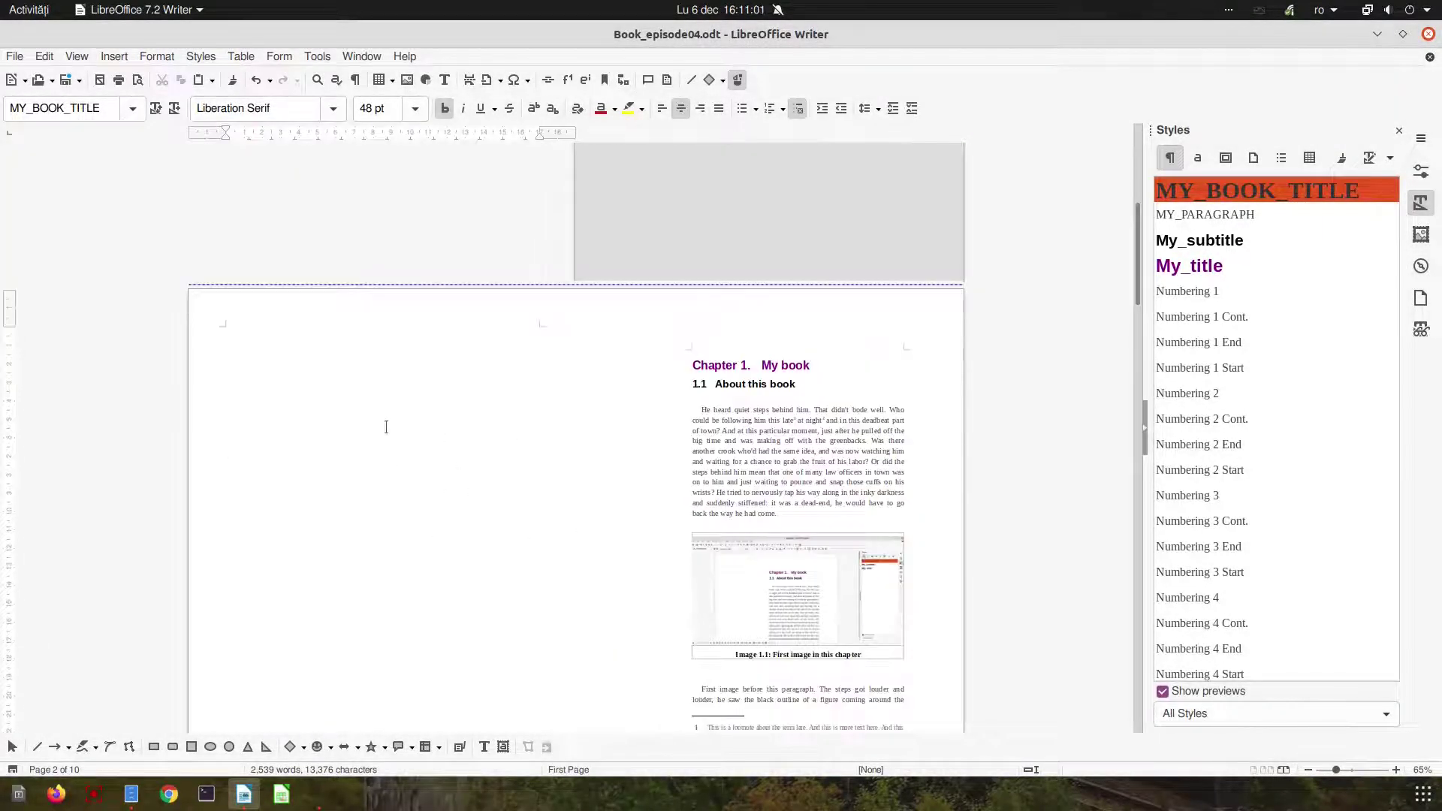
# Step: Start a Table of Contents built from additional styles, with Outline and Index marks unchecked
pyautogui.click(116, 57)
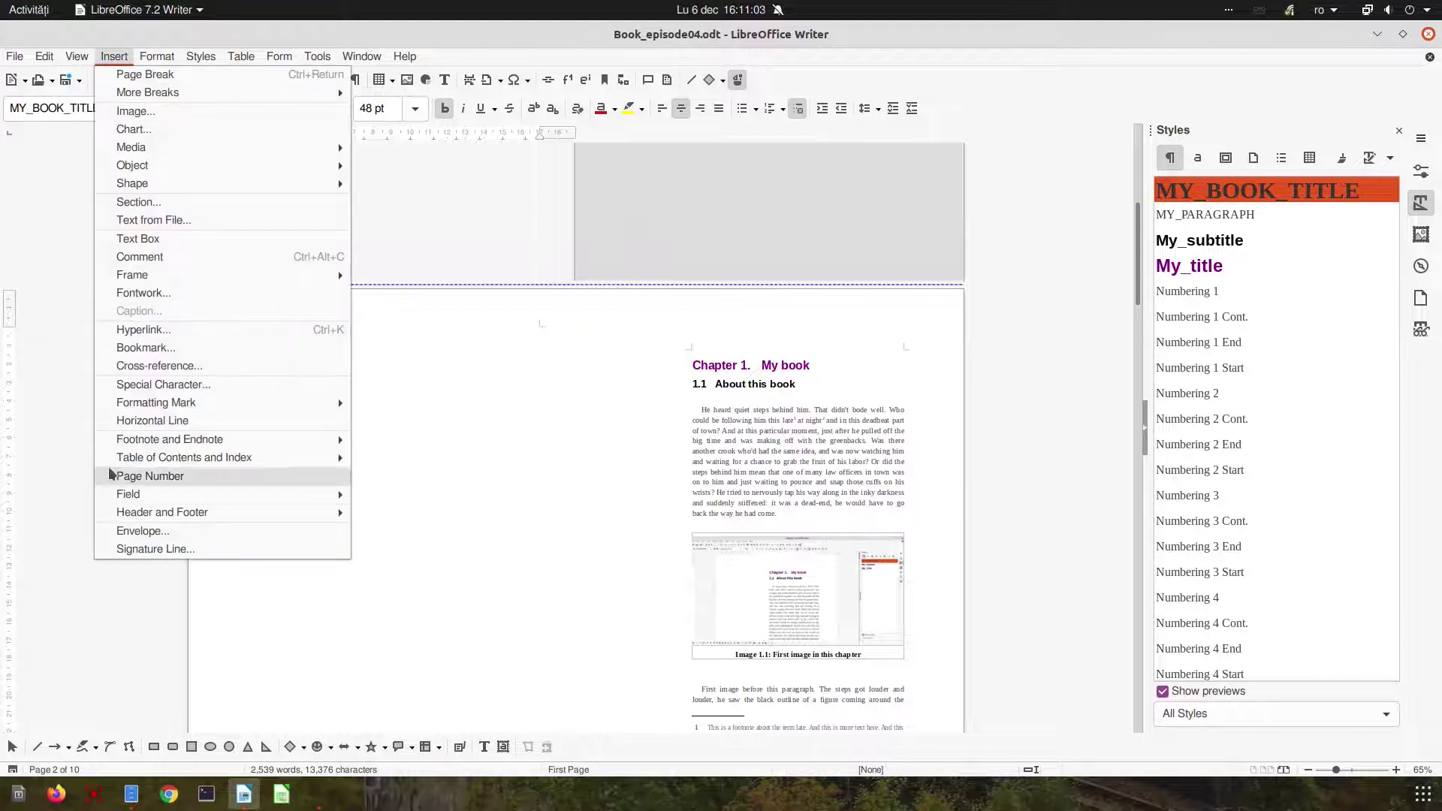
pyautogui.moveTo(145, 466)
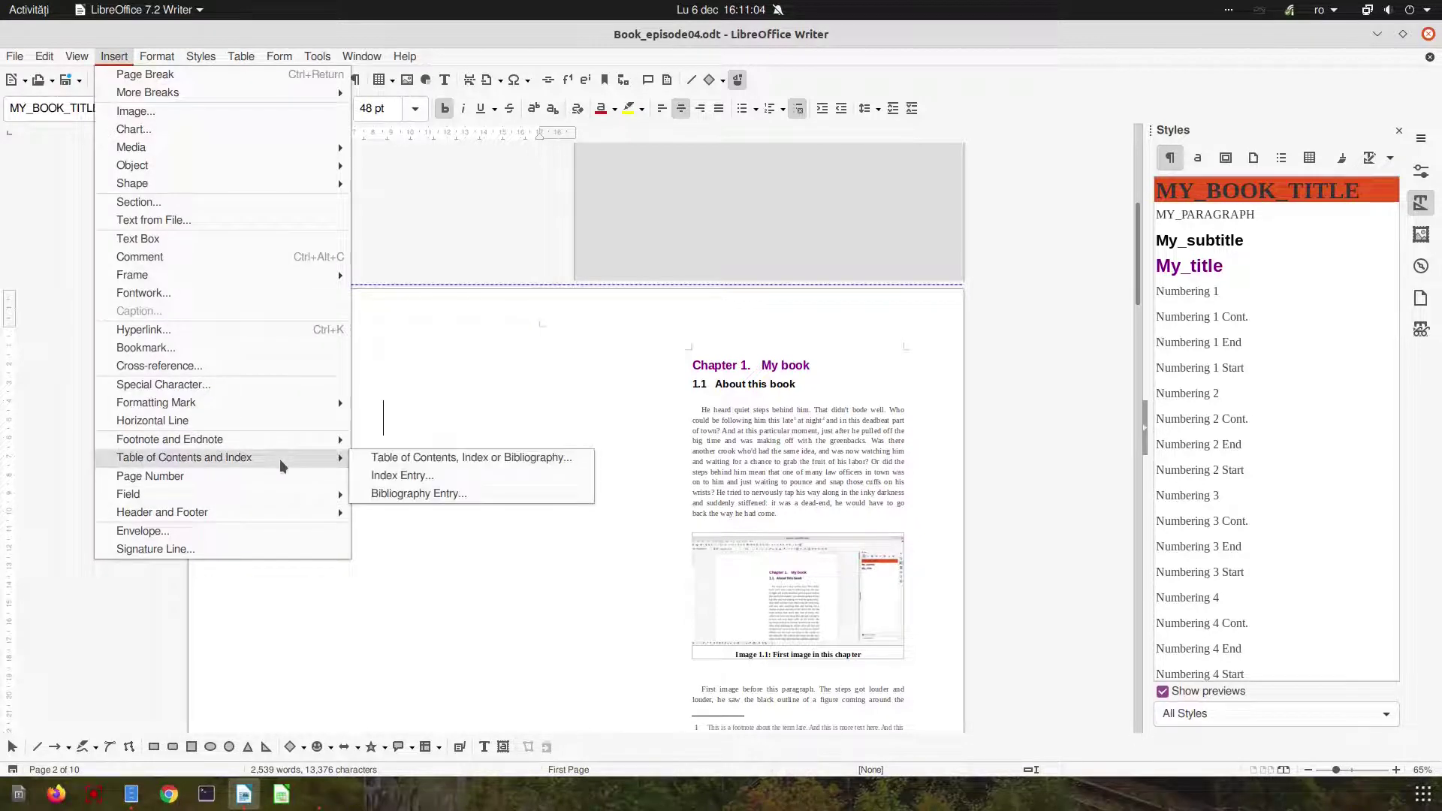
pyautogui.click(378, 460)
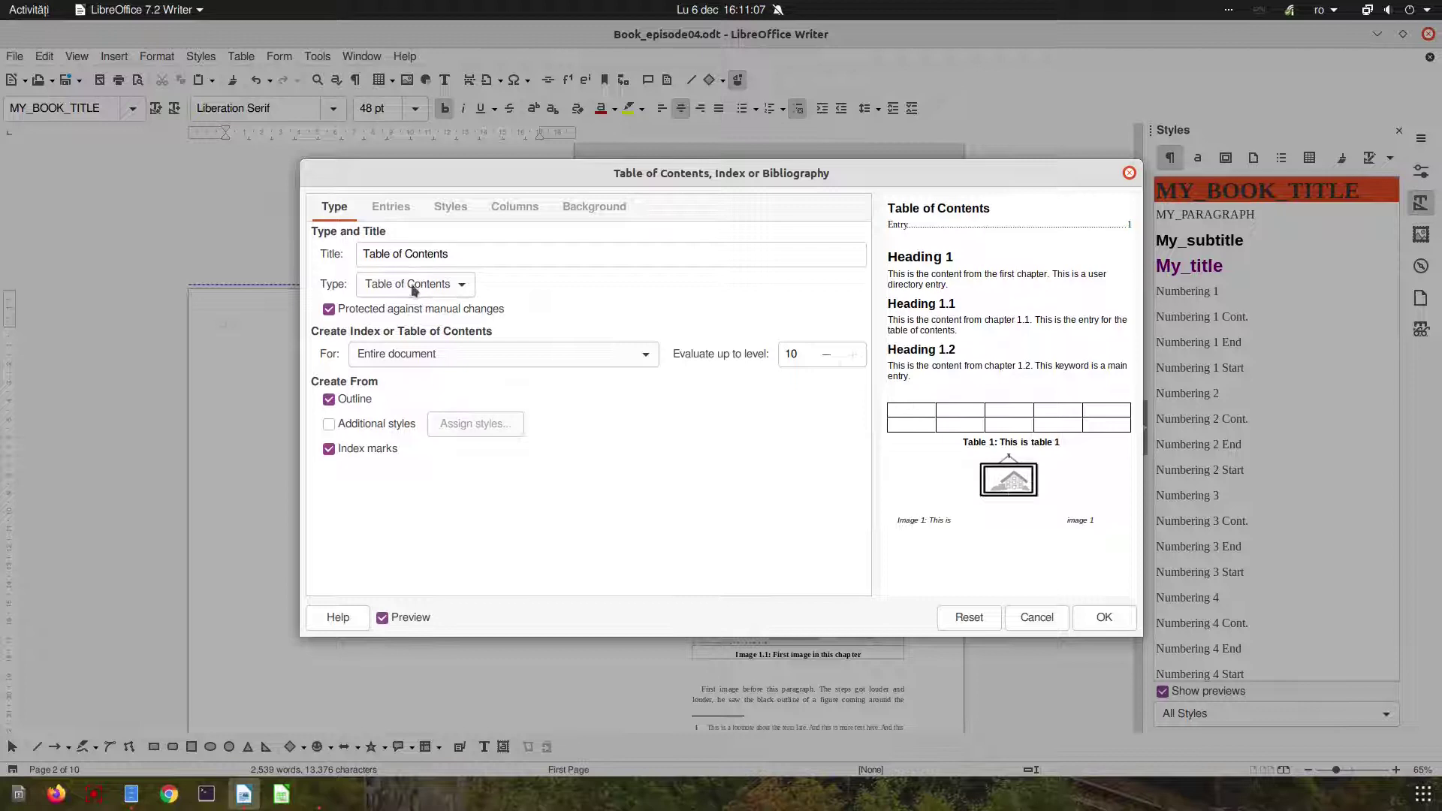
pyautogui.click(428, 290)
pyautogui.click(447, 291)
pyautogui.click(368, 402)
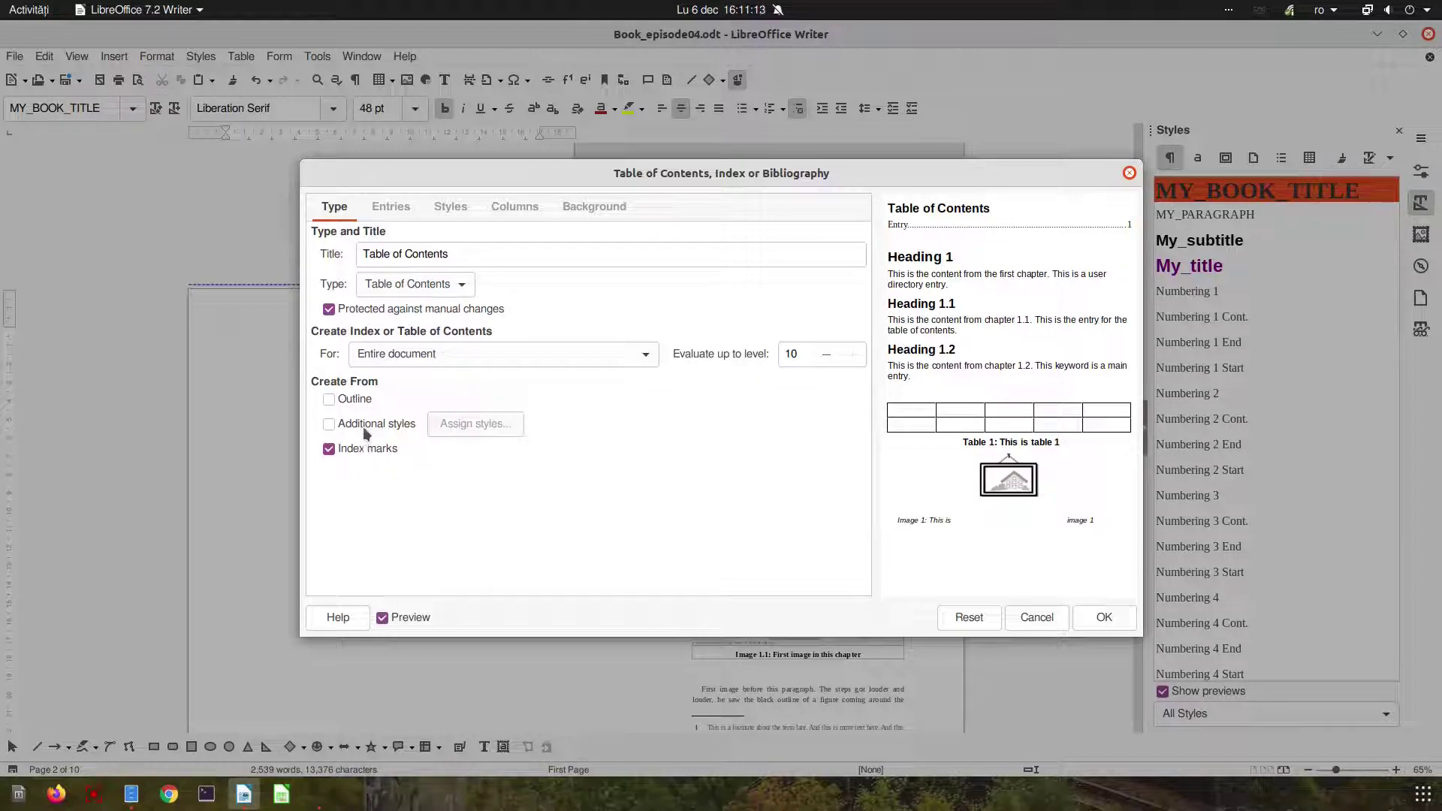
pyautogui.click(330, 450)
pyautogui.click(334, 424)
# Step: Assign My_title to contents level 1 and My_subtitle to level 2
pyautogui.click(476, 423)
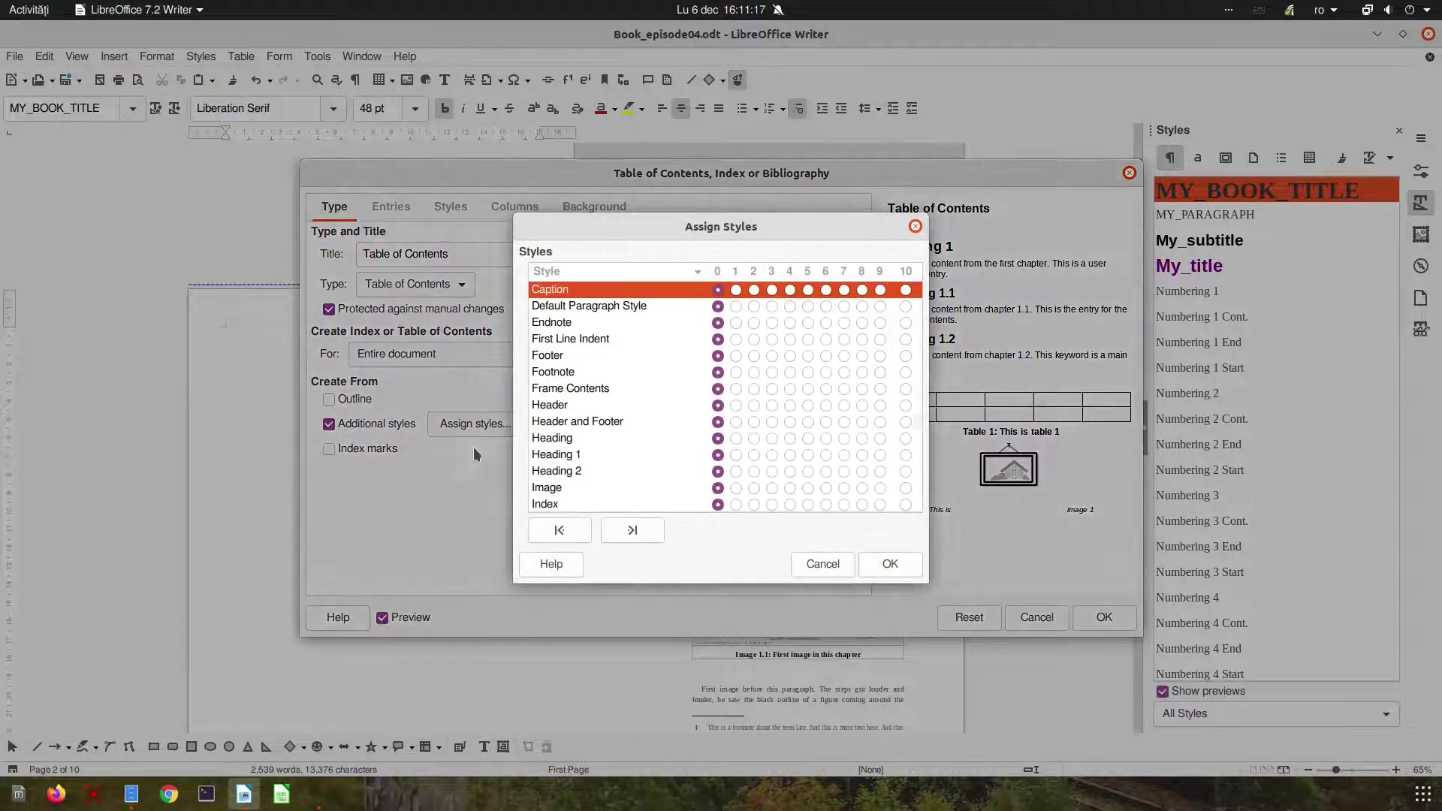
pyautogui.scroll(-2, 629, 421)
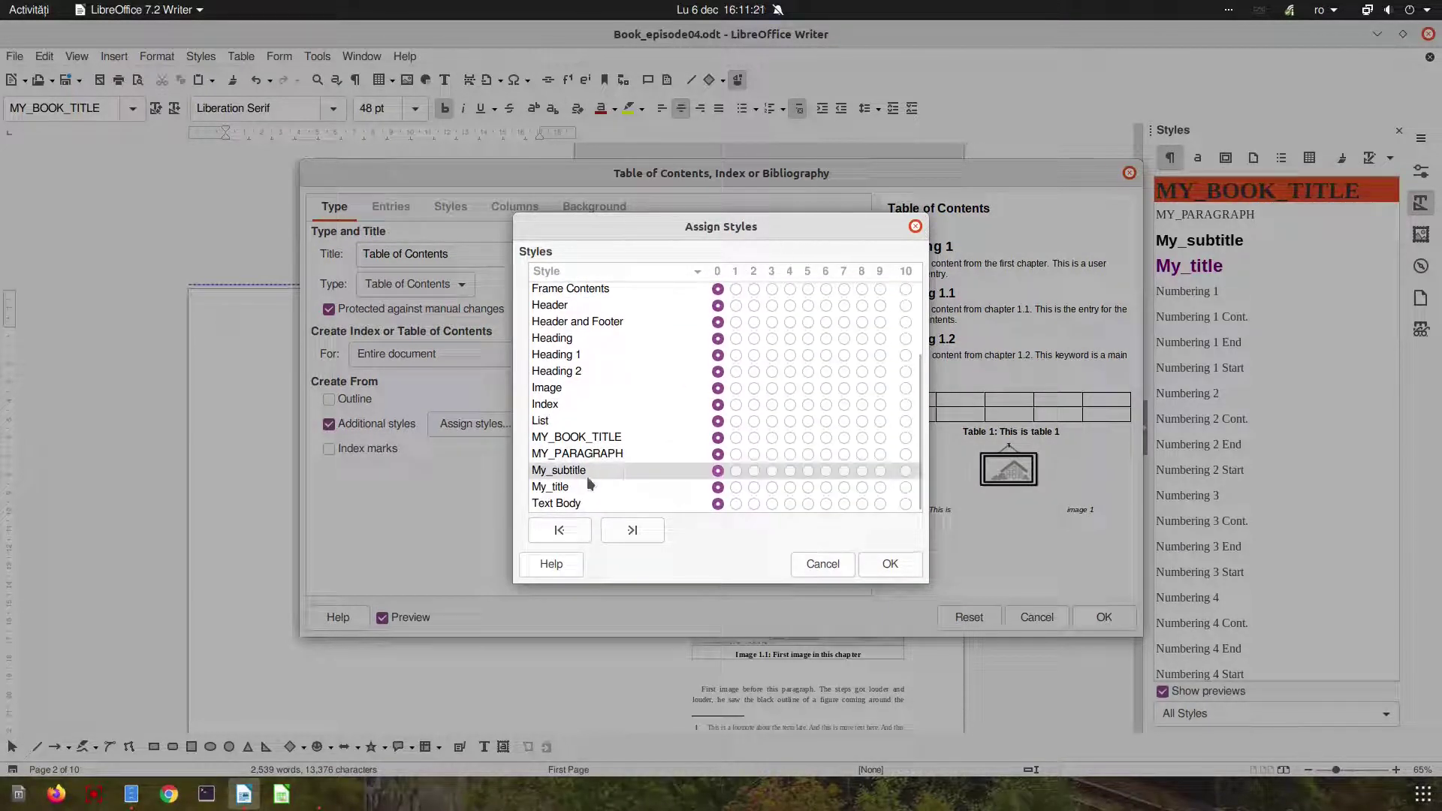
pyautogui.click(735, 488)
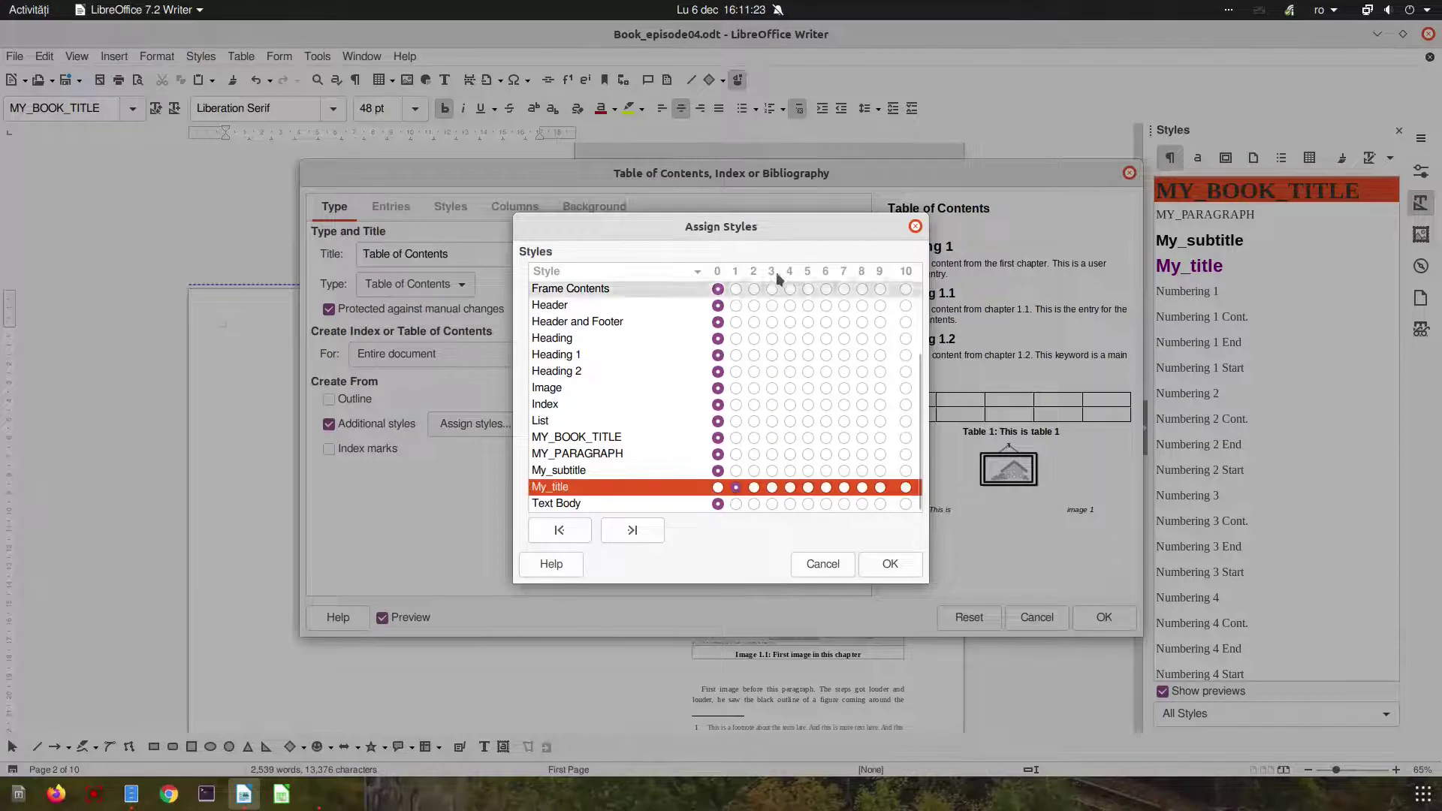
pyautogui.click(751, 471)
pyautogui.click(879, 566)
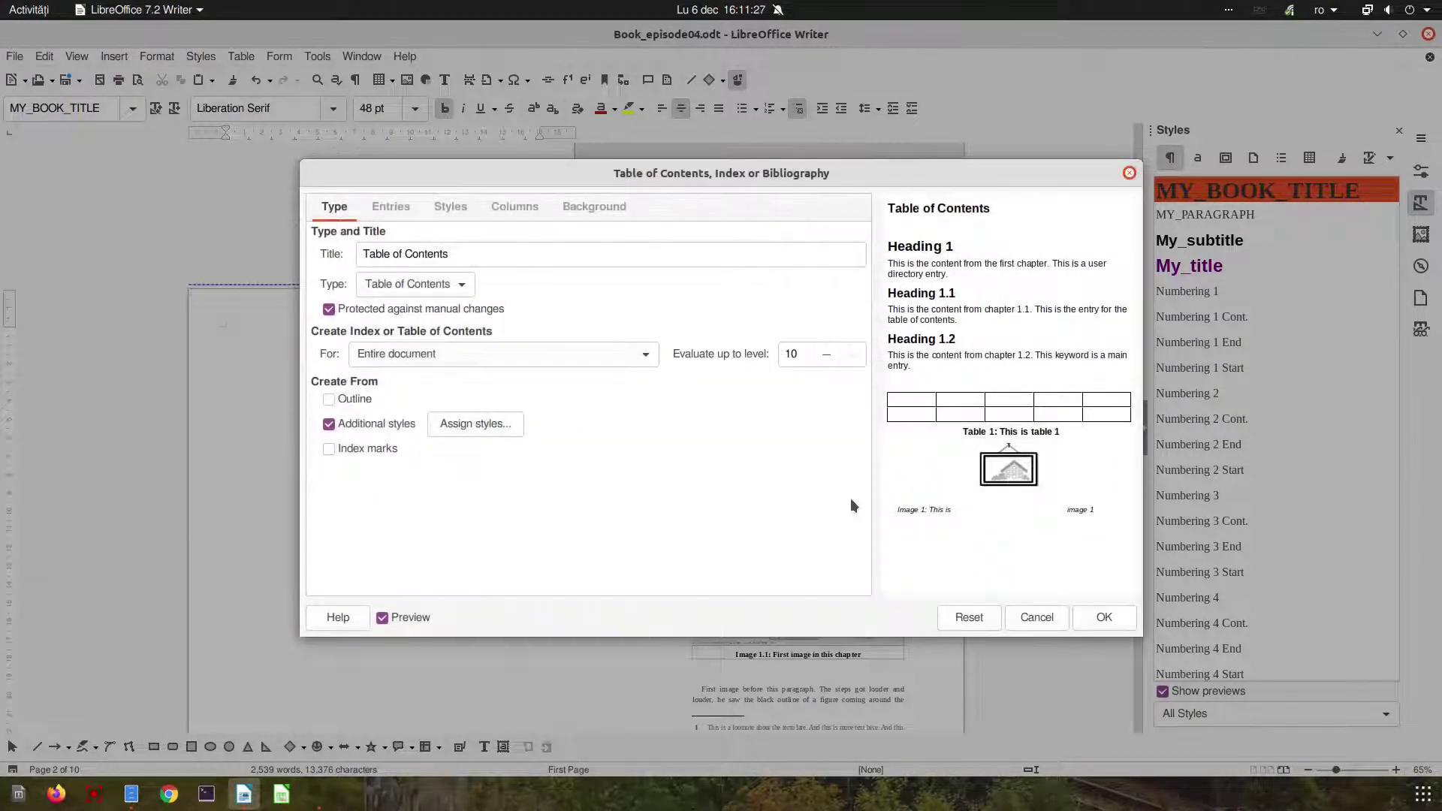
# Step: Review the Entries, Styles, Columns and Background tabs and the level 1 and 2 styles
pyautogui.click(390, 207)
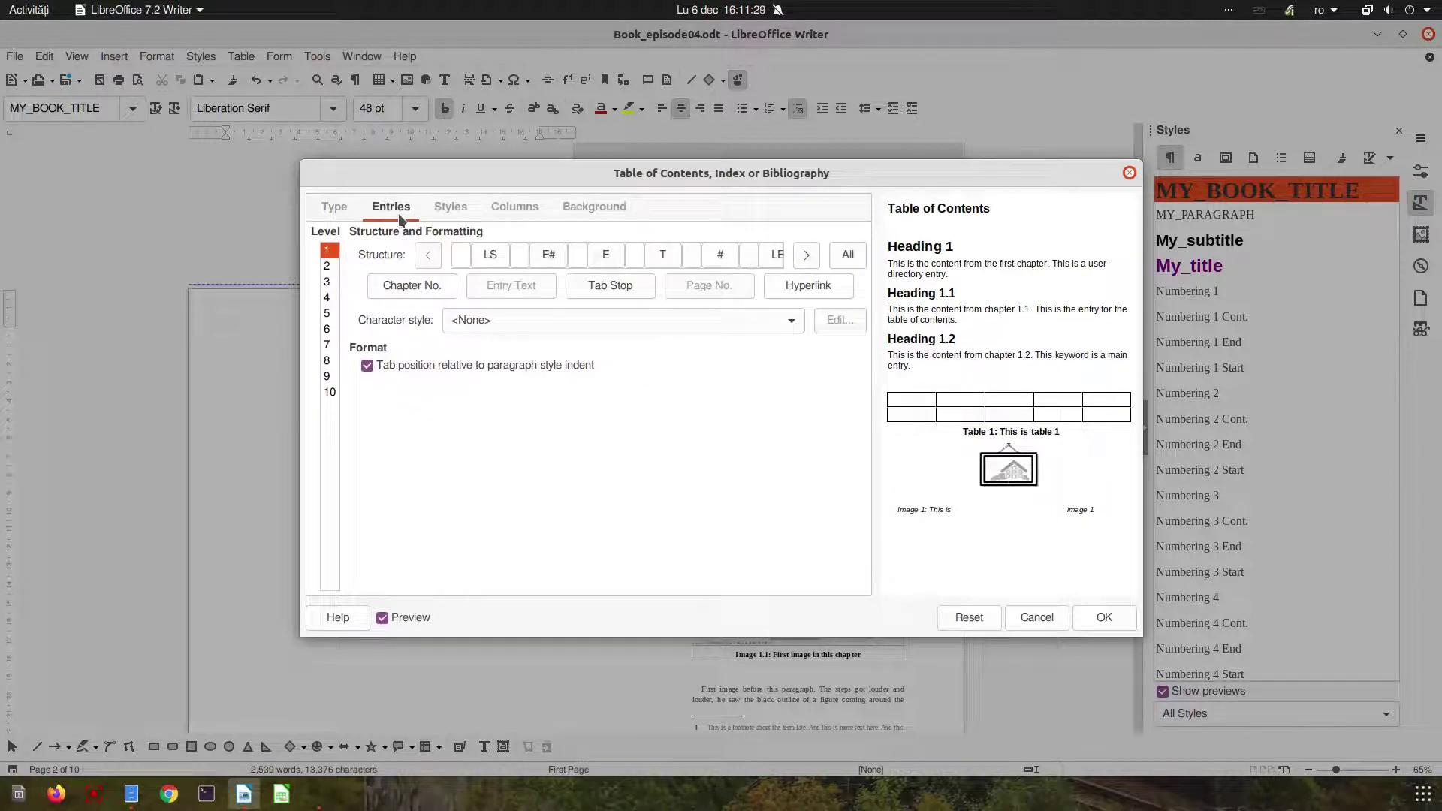
pyautogui.click(451, 208)
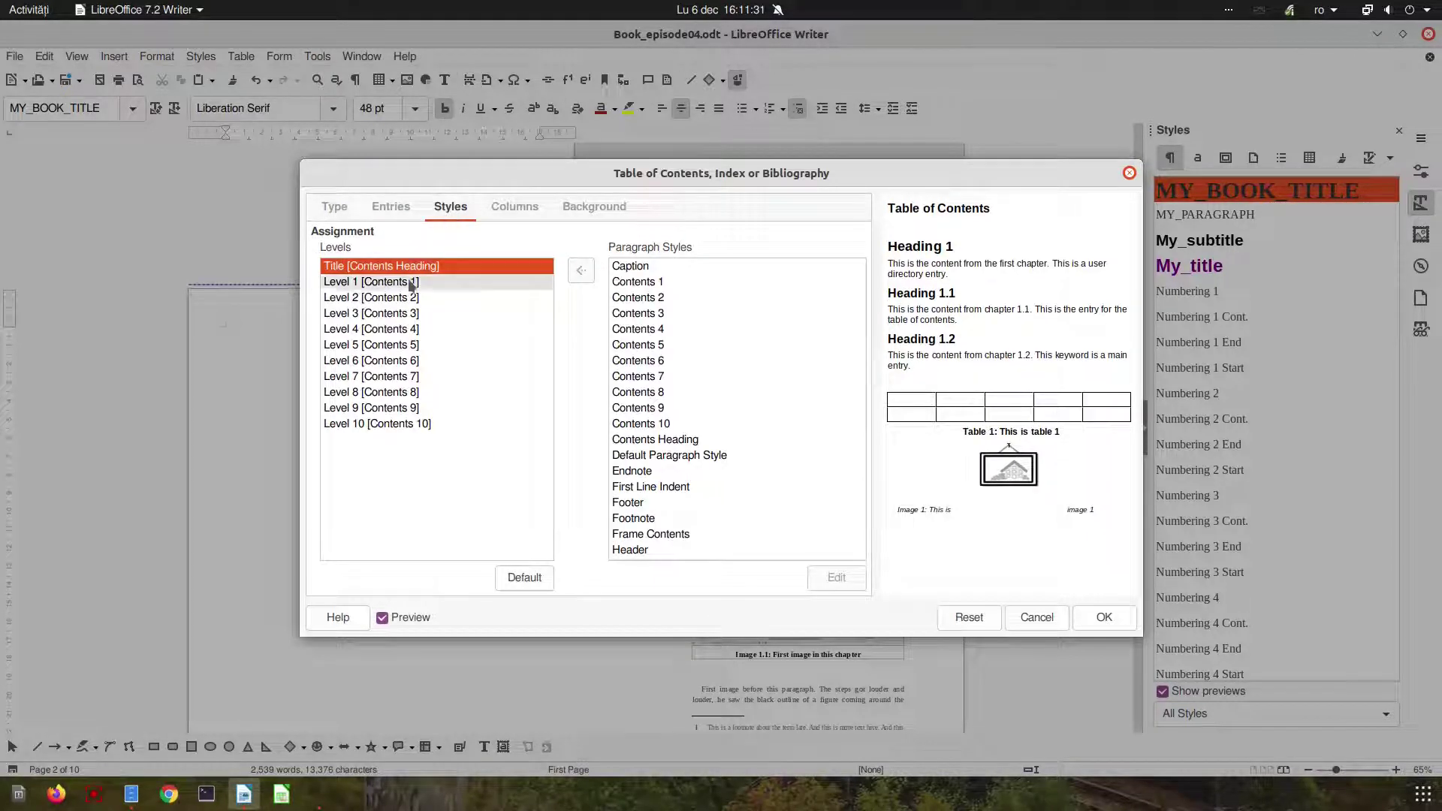
pyautogui.click(495, 214)
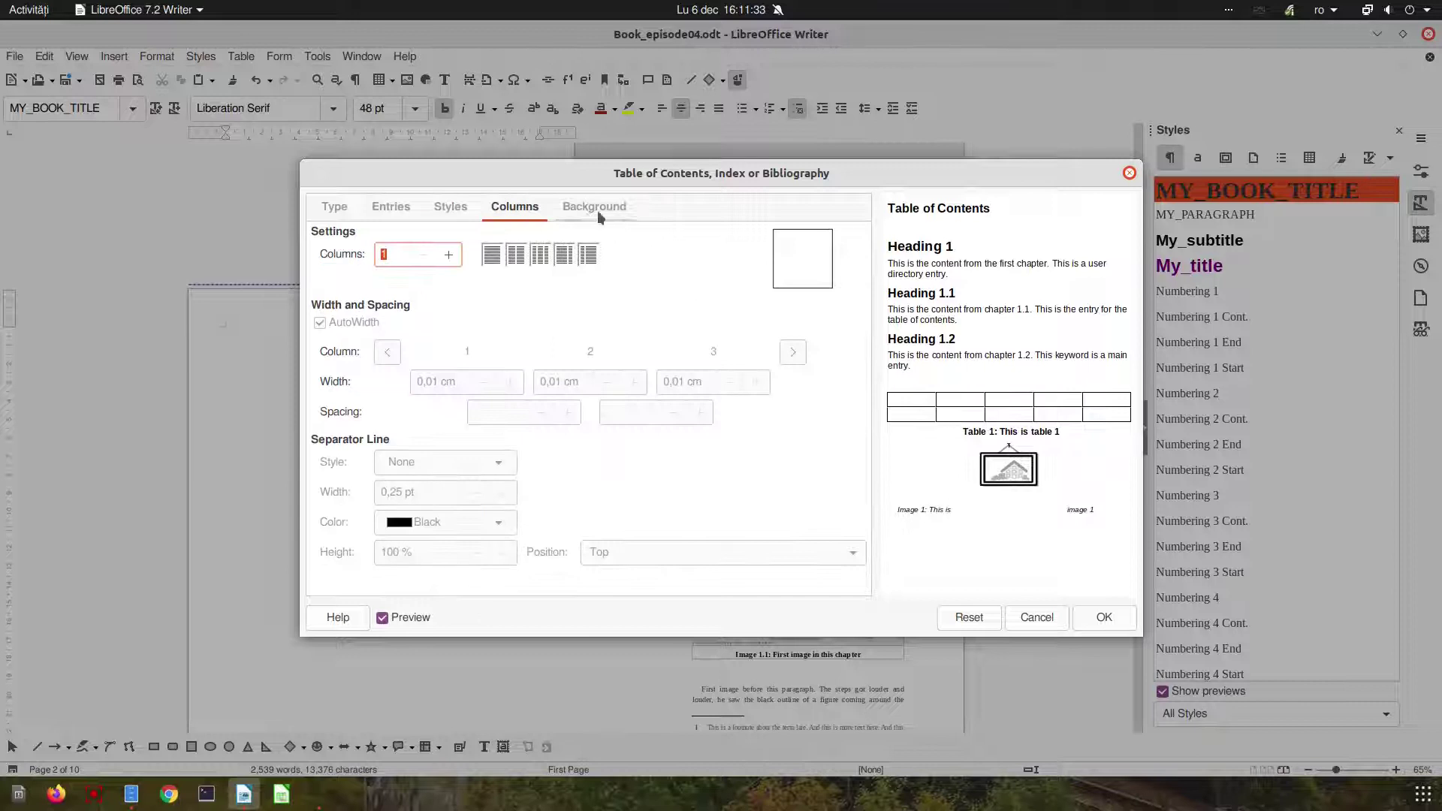
pyautogui.click(599, 214)
pyautogui.click(468, 210)
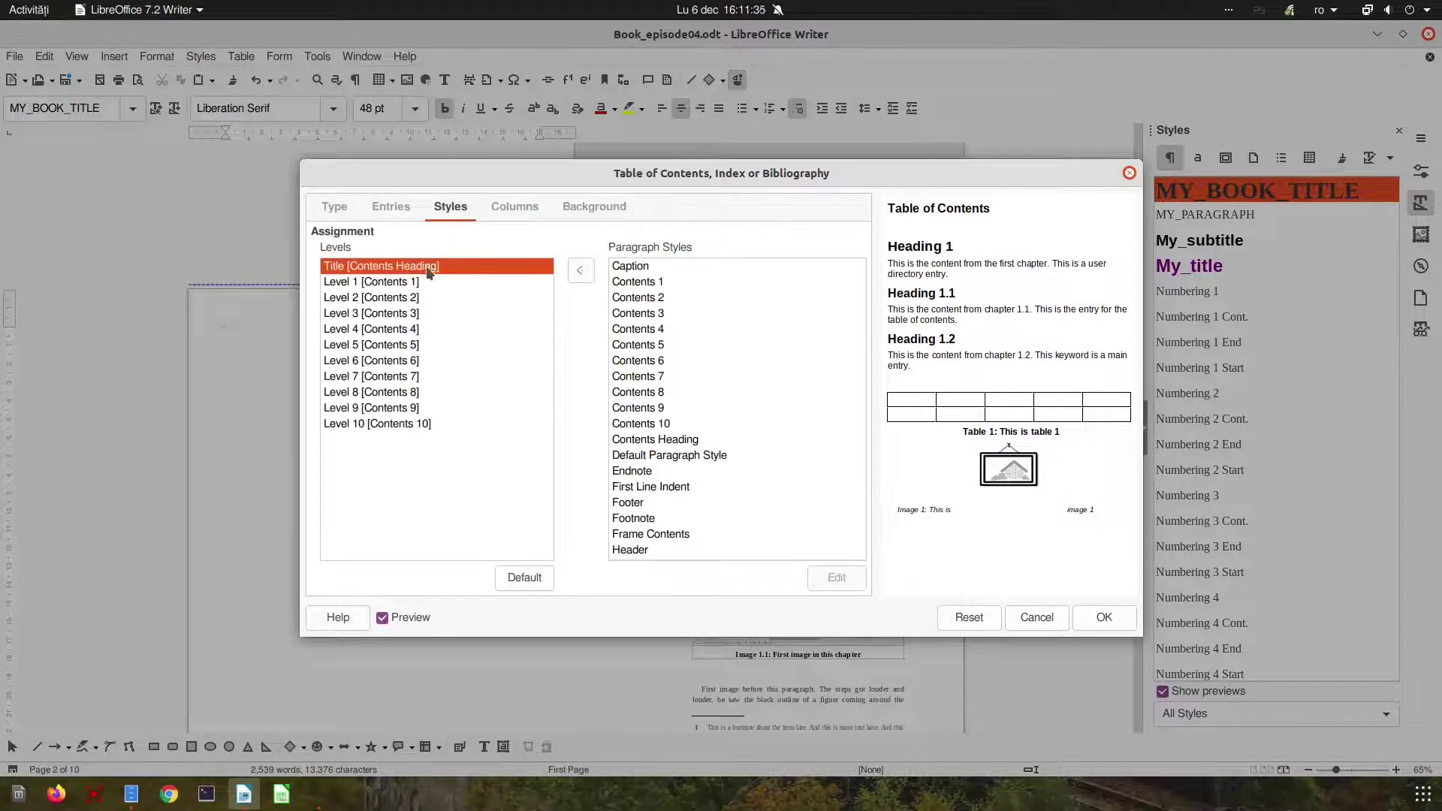
pyautogui.click(417, 283)
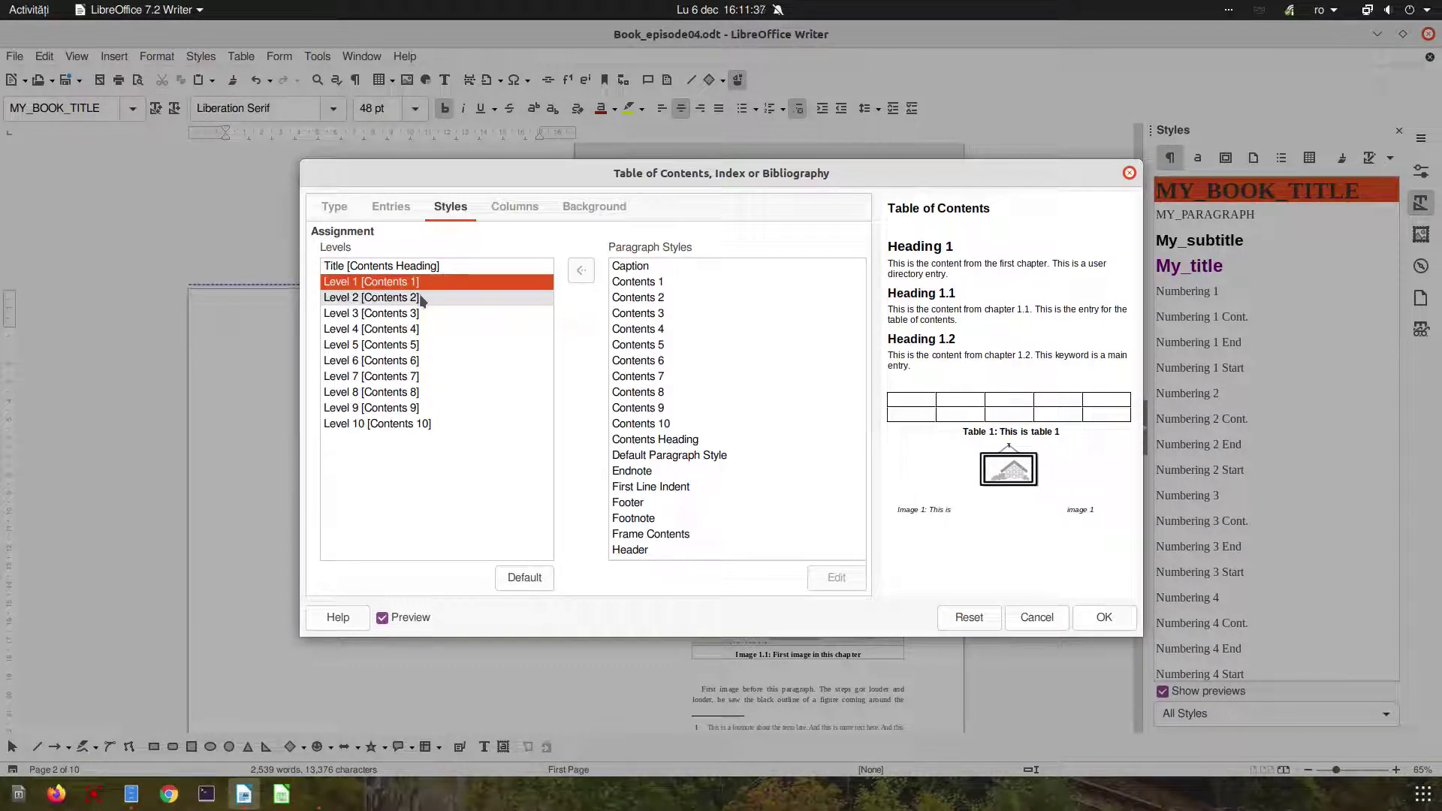
pyautogui.click(422, 299)
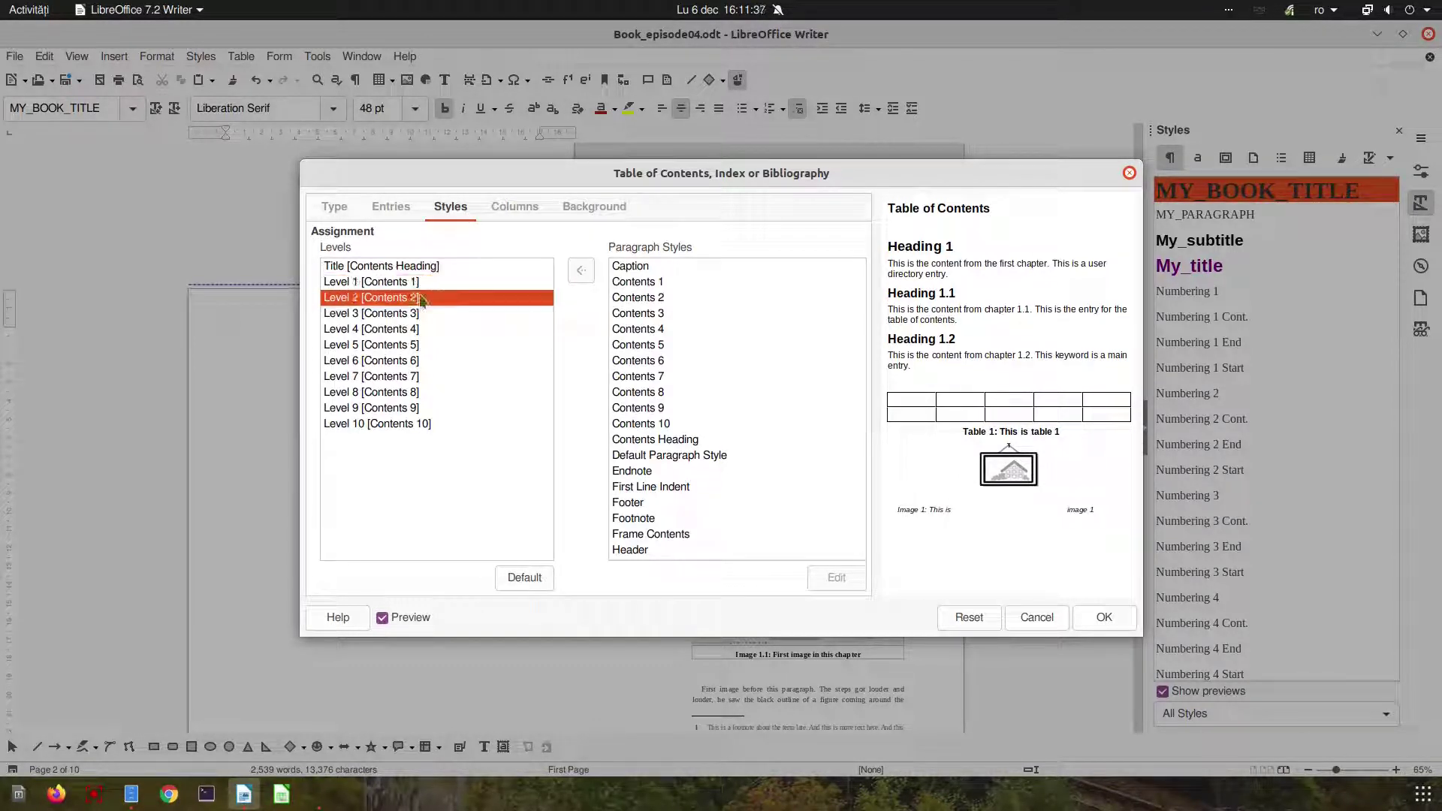
pyautogui.click(1109, 613)
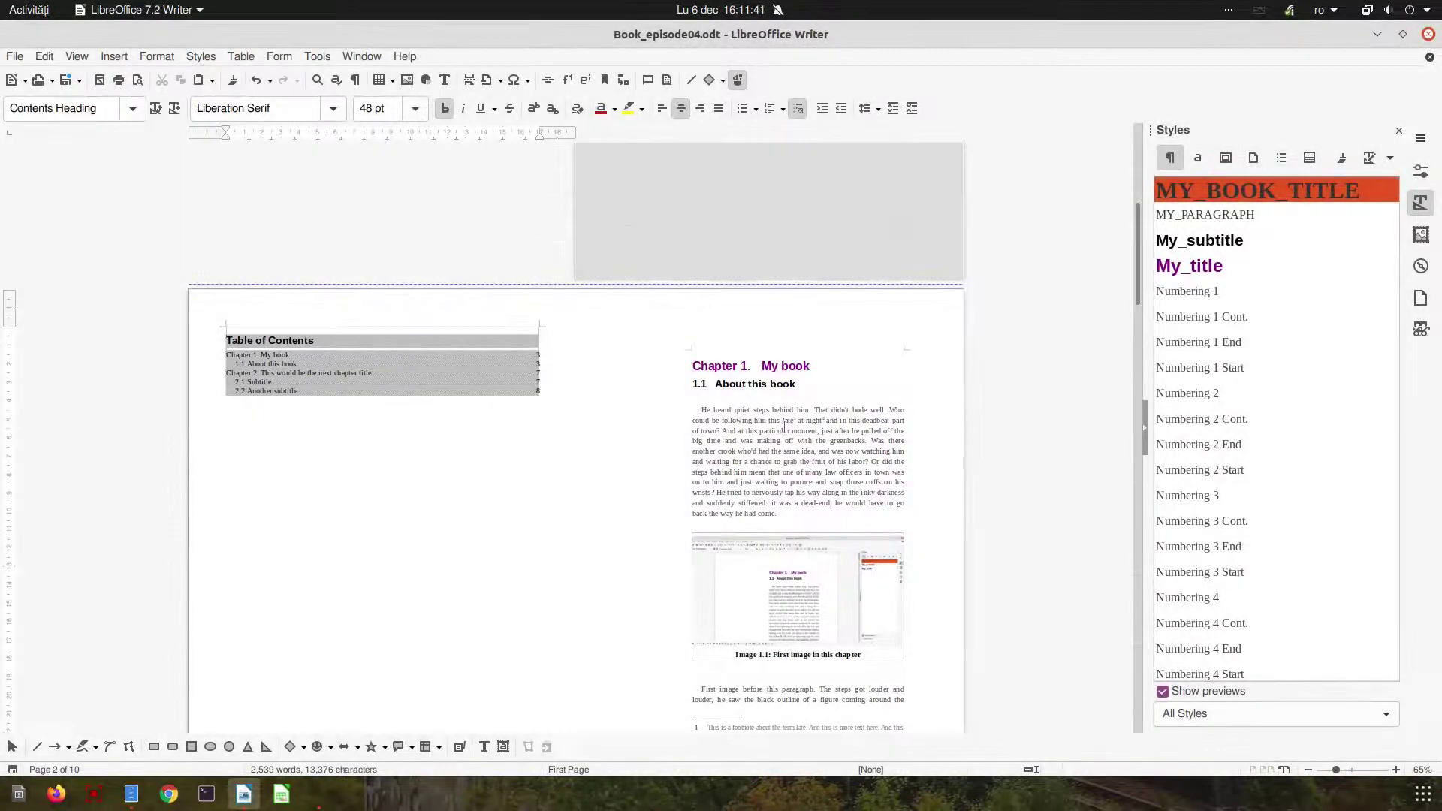
pyautogui.keyDown('ctrl'); pyautogui.scroll(5, 339, 383); pyautogui.keyUp('ctrl')
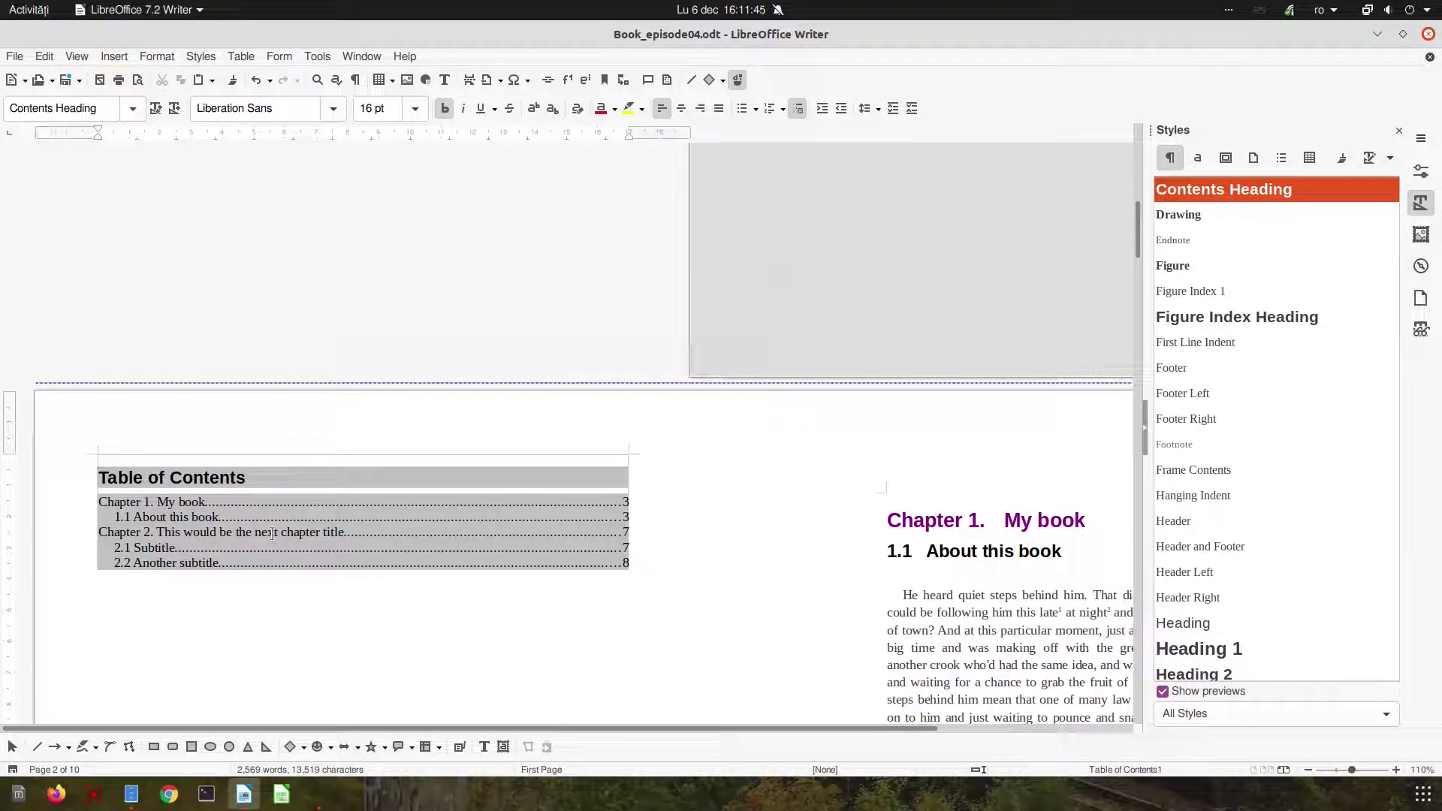
pyautogui.rightClick(272, 534)
pyautogui.click(299, 584)
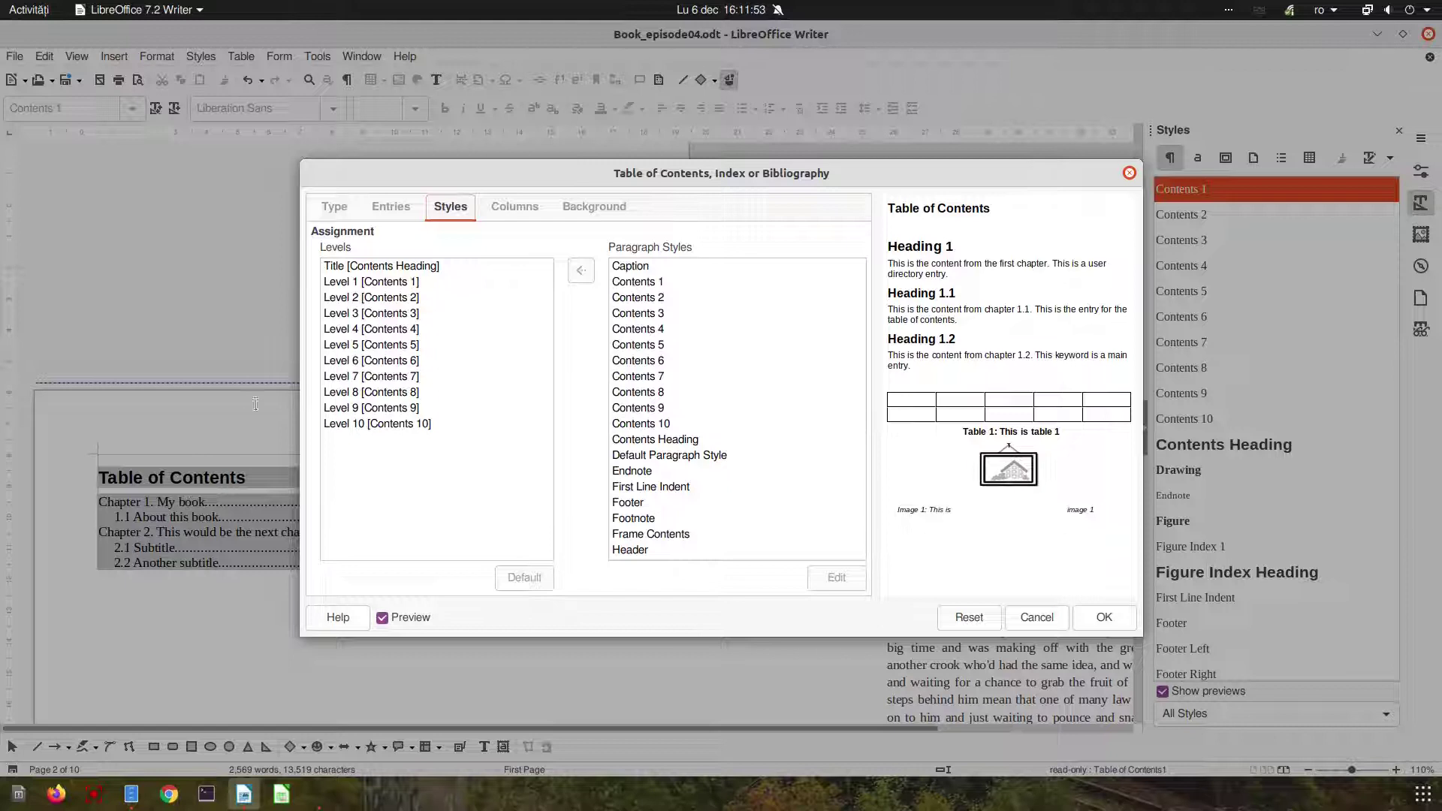
pyautogui.click(1104, 617)
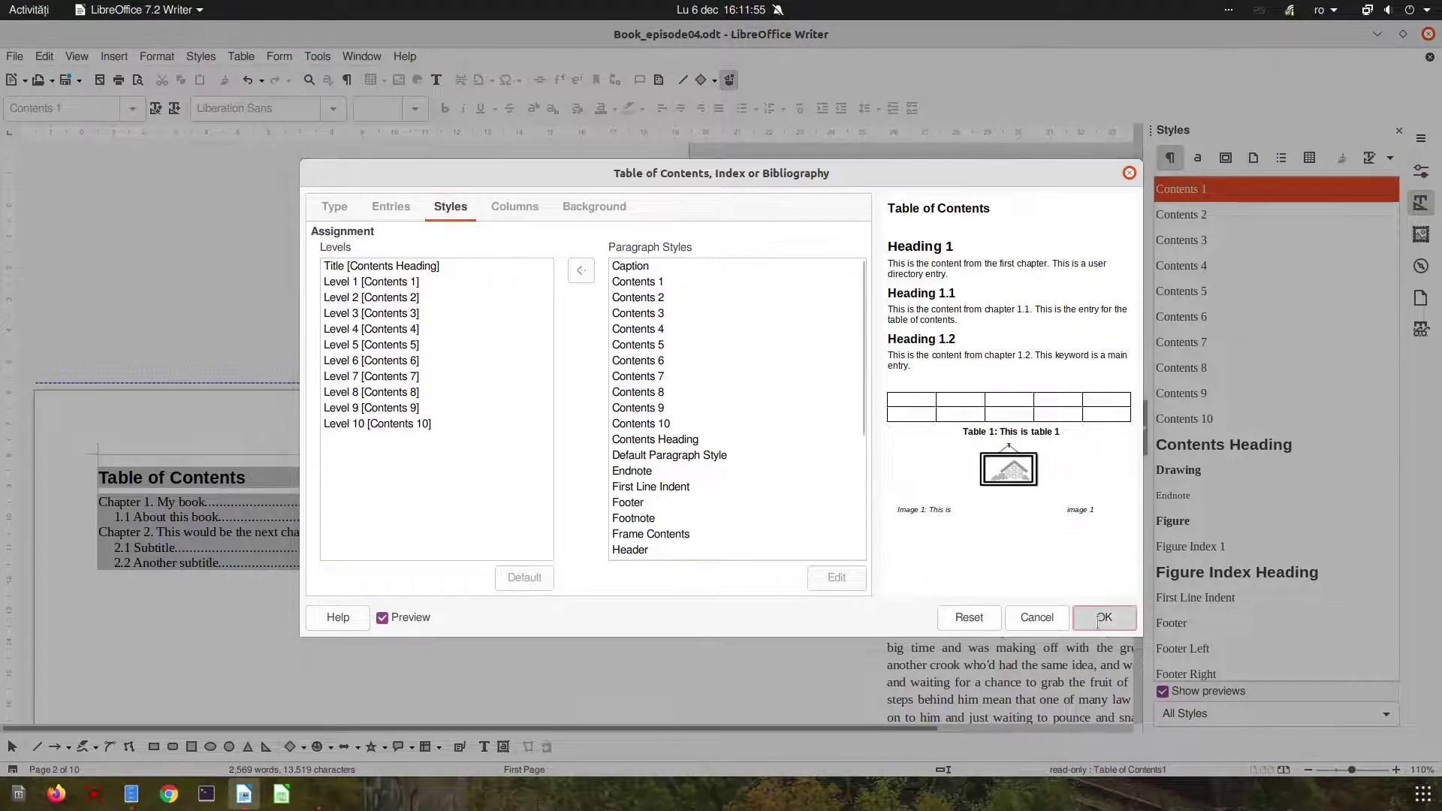
pyautogui.scroll(3, 1232, 285)
# Step: Open the Contents 1 style's font settings and try a bold weight
pyautogui.rightClick(1195, 363)
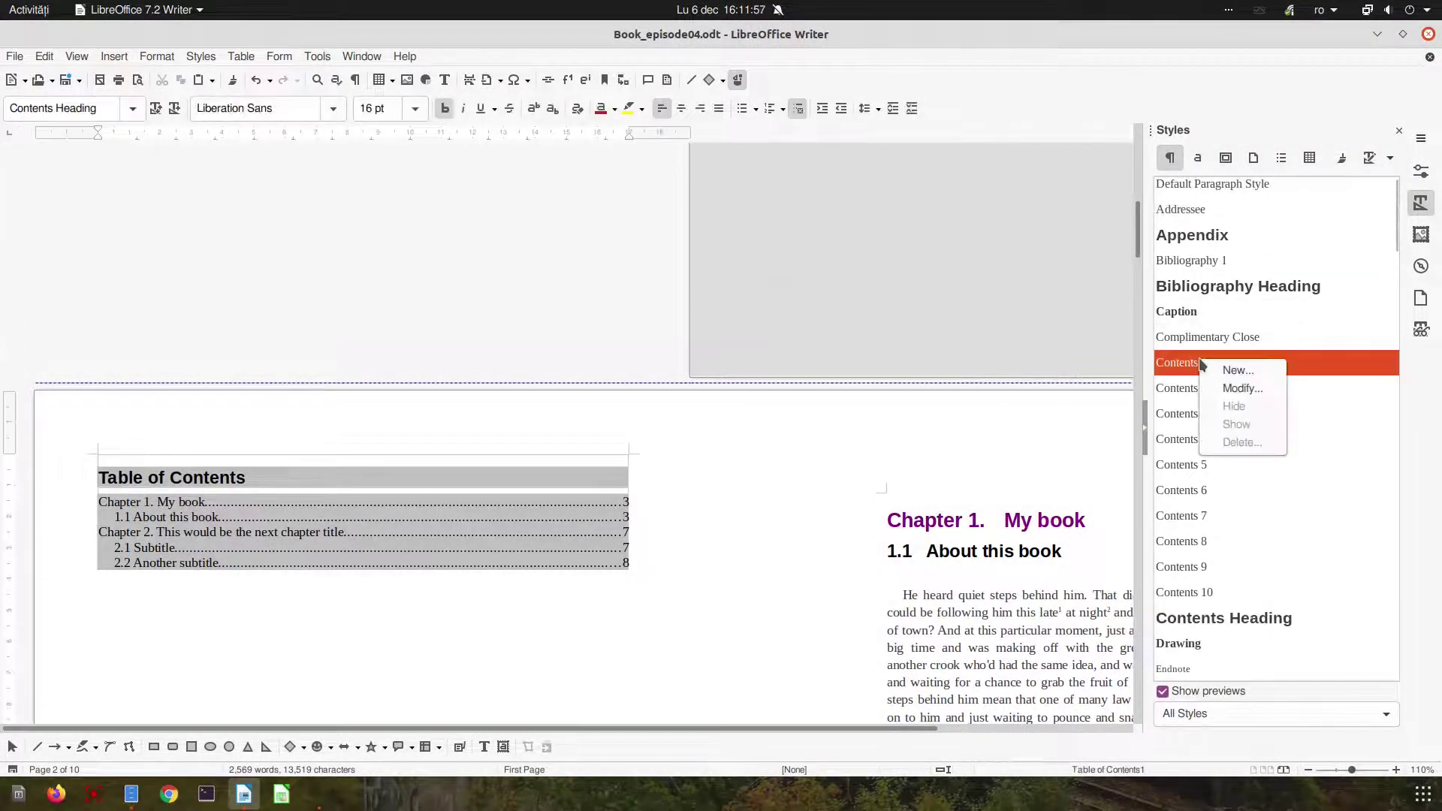
pyautogui.click(1211, 388)
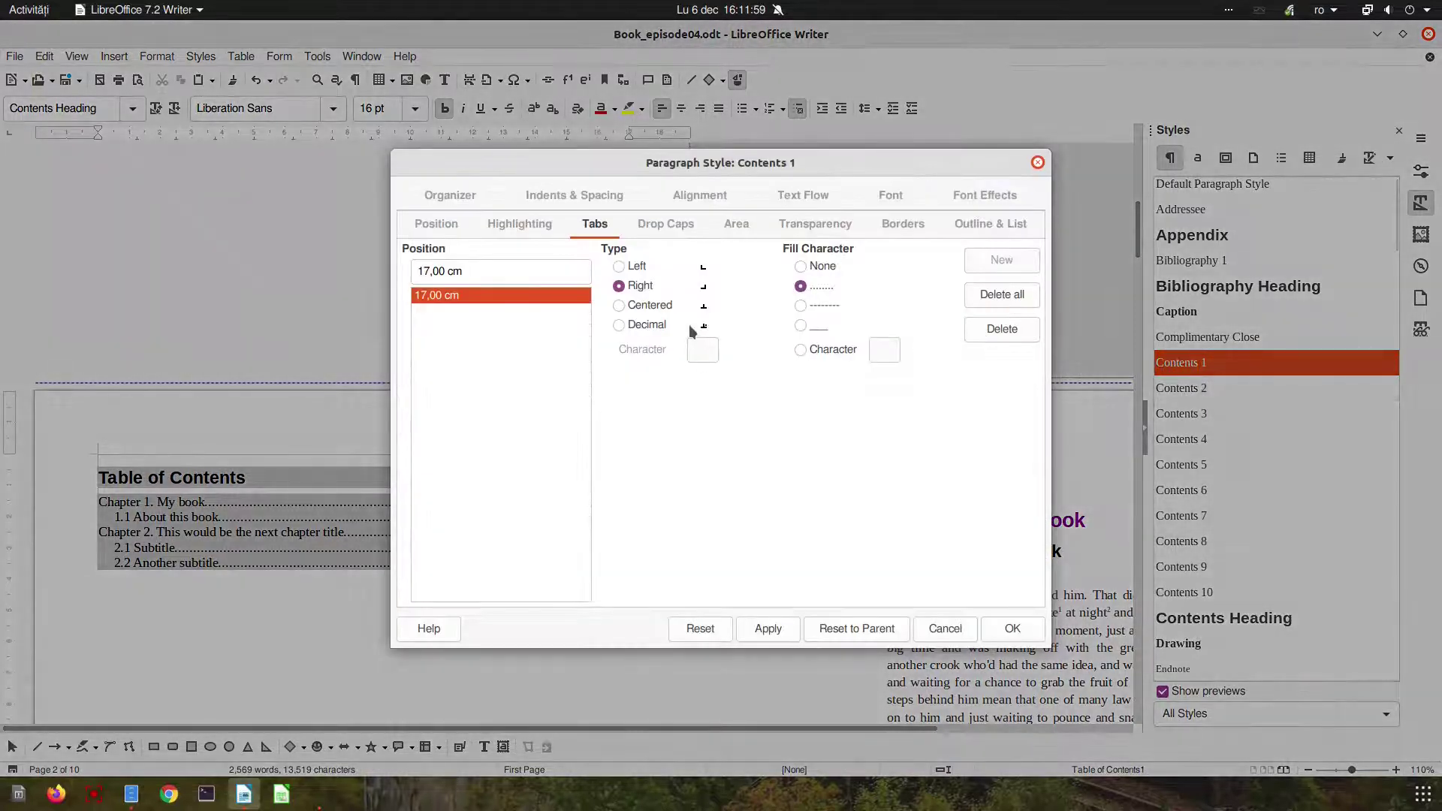
pyautogui.click(885, 199)
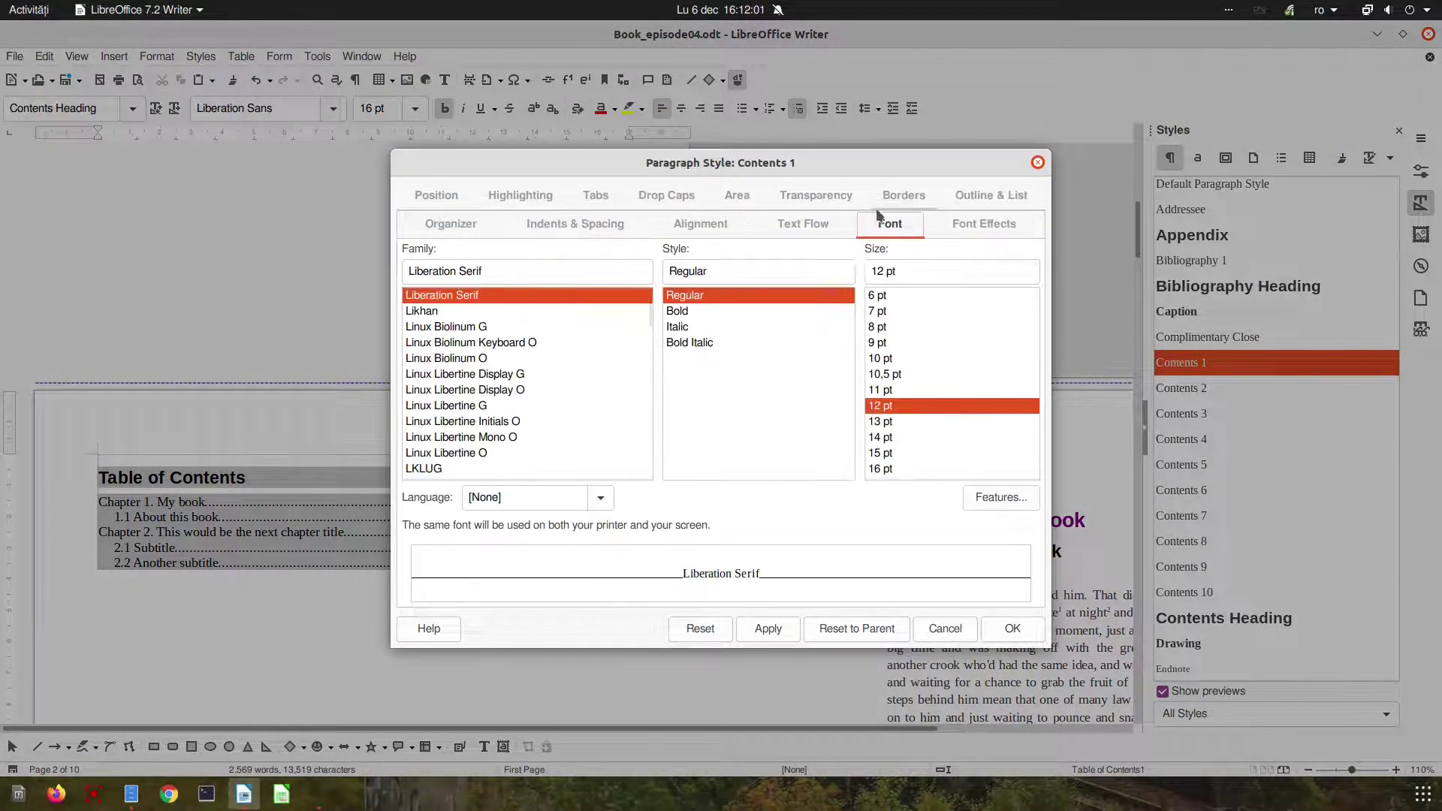
pyautogui.click(755, 311)
pyautogui.click(772, 636)
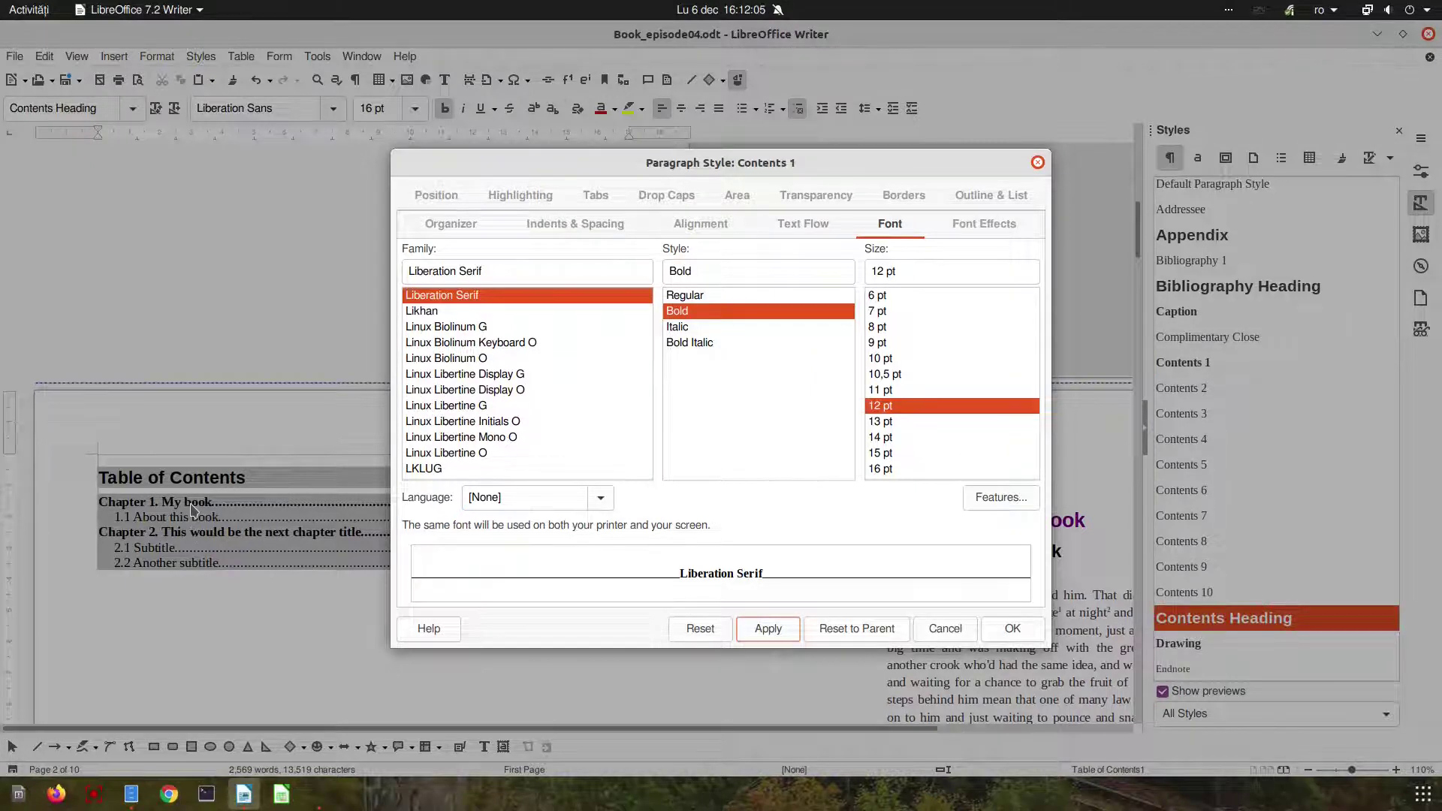
pyautogui.scroll(-4, 447, 430)
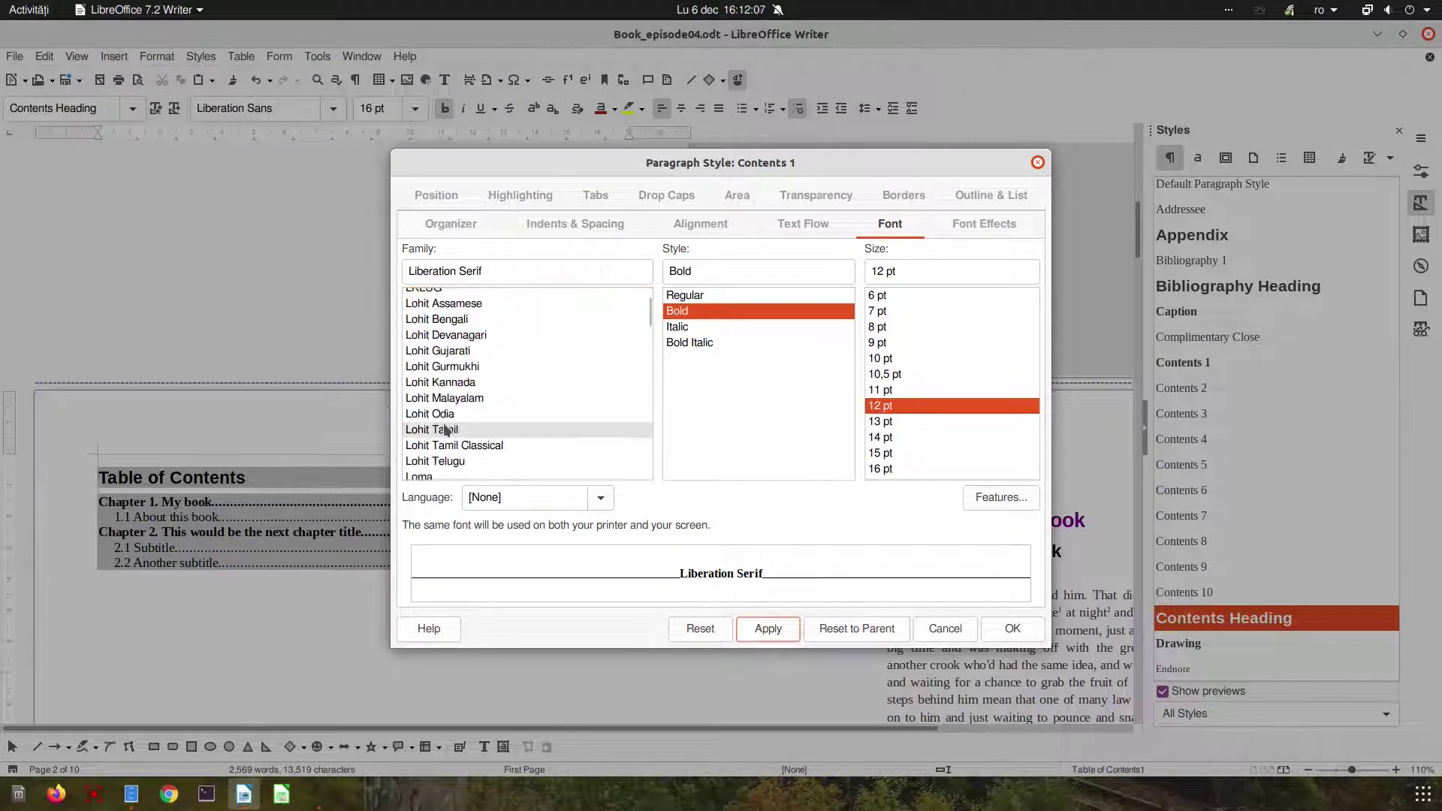
pyautogui.scroll(4, 447, 350)
# Step: Set the Contents 1 font to Ubuntu in Regular weight and confirm the style
pyautogui.click(493, 271)
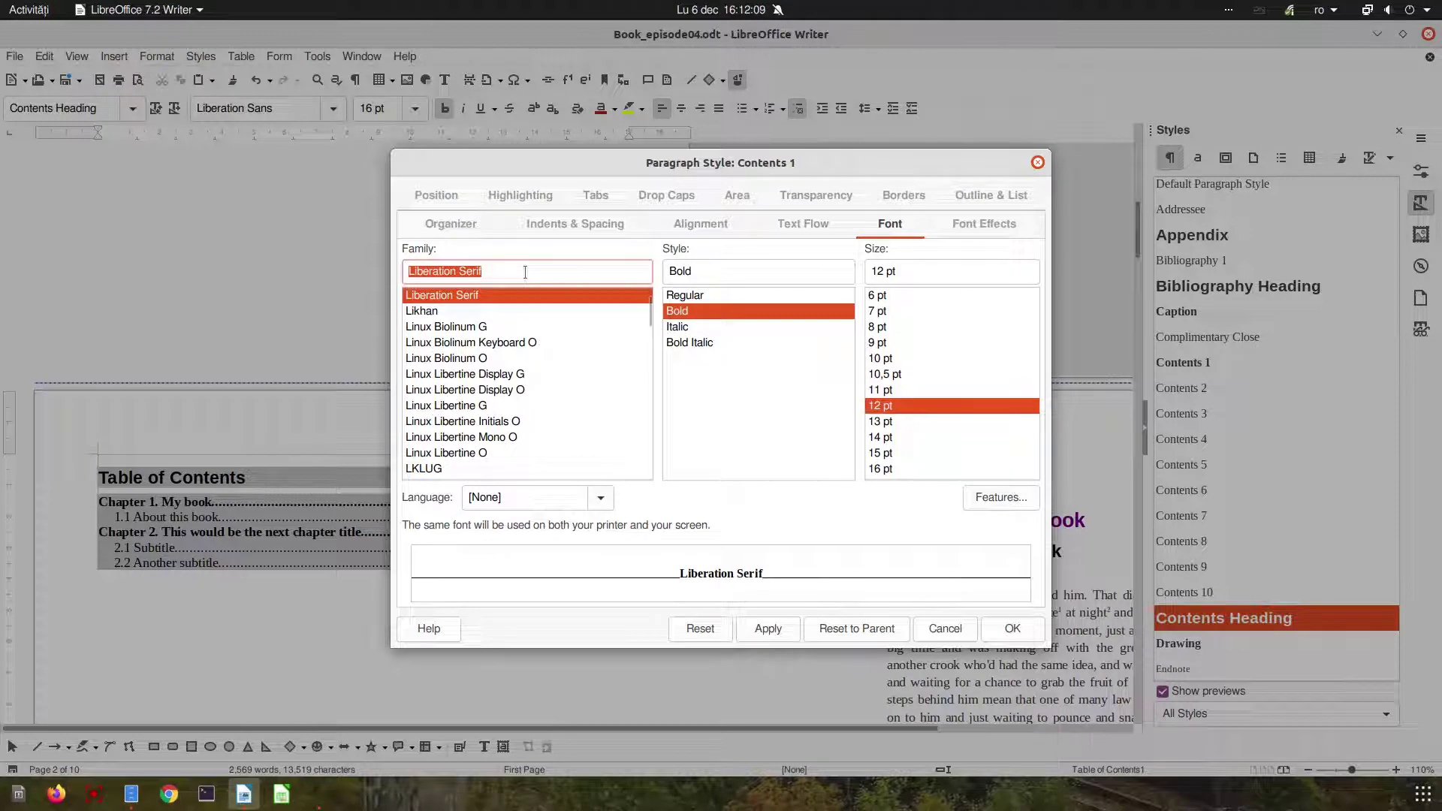
pyautogui.write('Ubuntu')
pyautogui.scroll(-2, 478, 398)
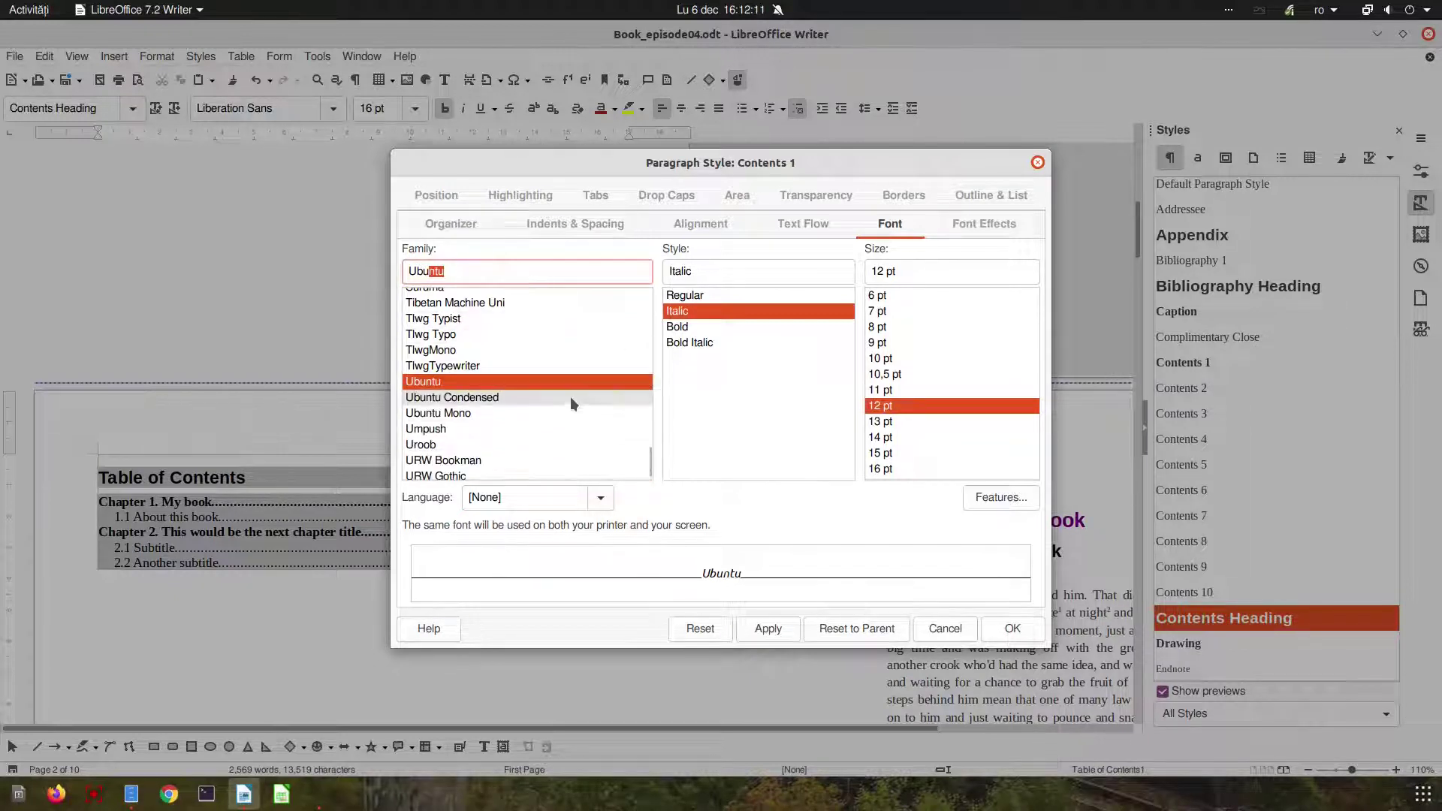
pyautogui.click(474, 384)
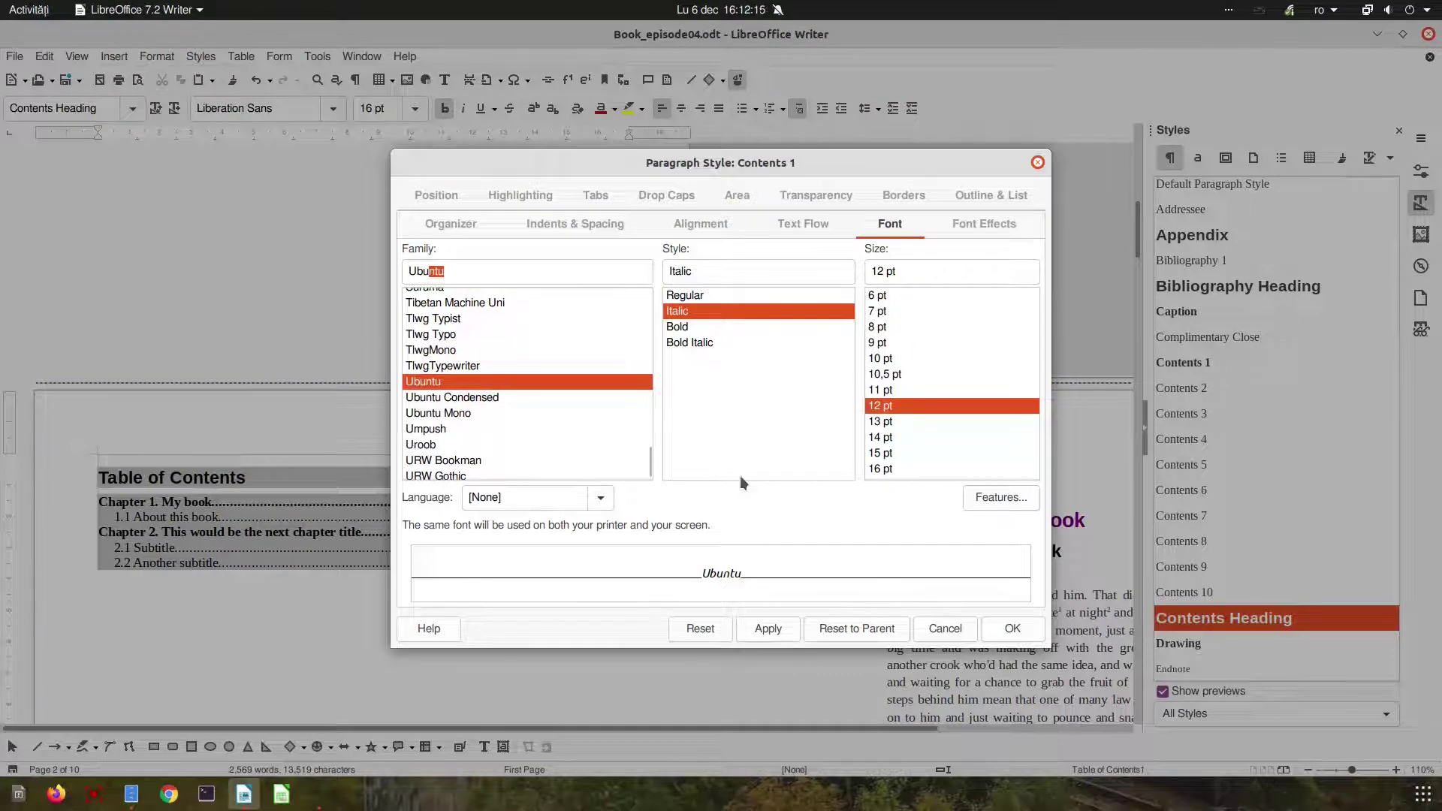
pyautogui.click(710, 327)
pyautogui.click(764, 627)
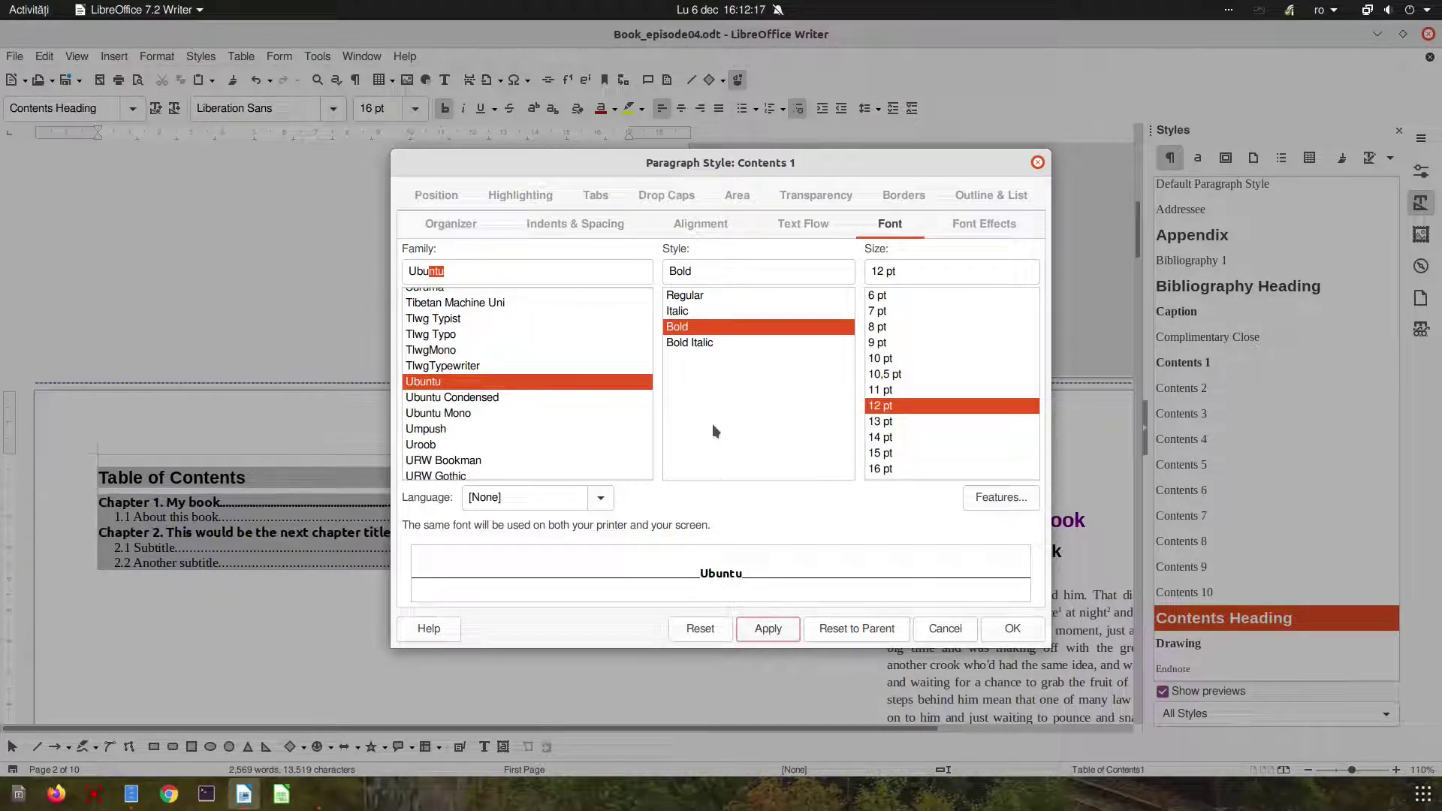
pyautogui.click(719, 294)
pyautogui.click(778, 632)
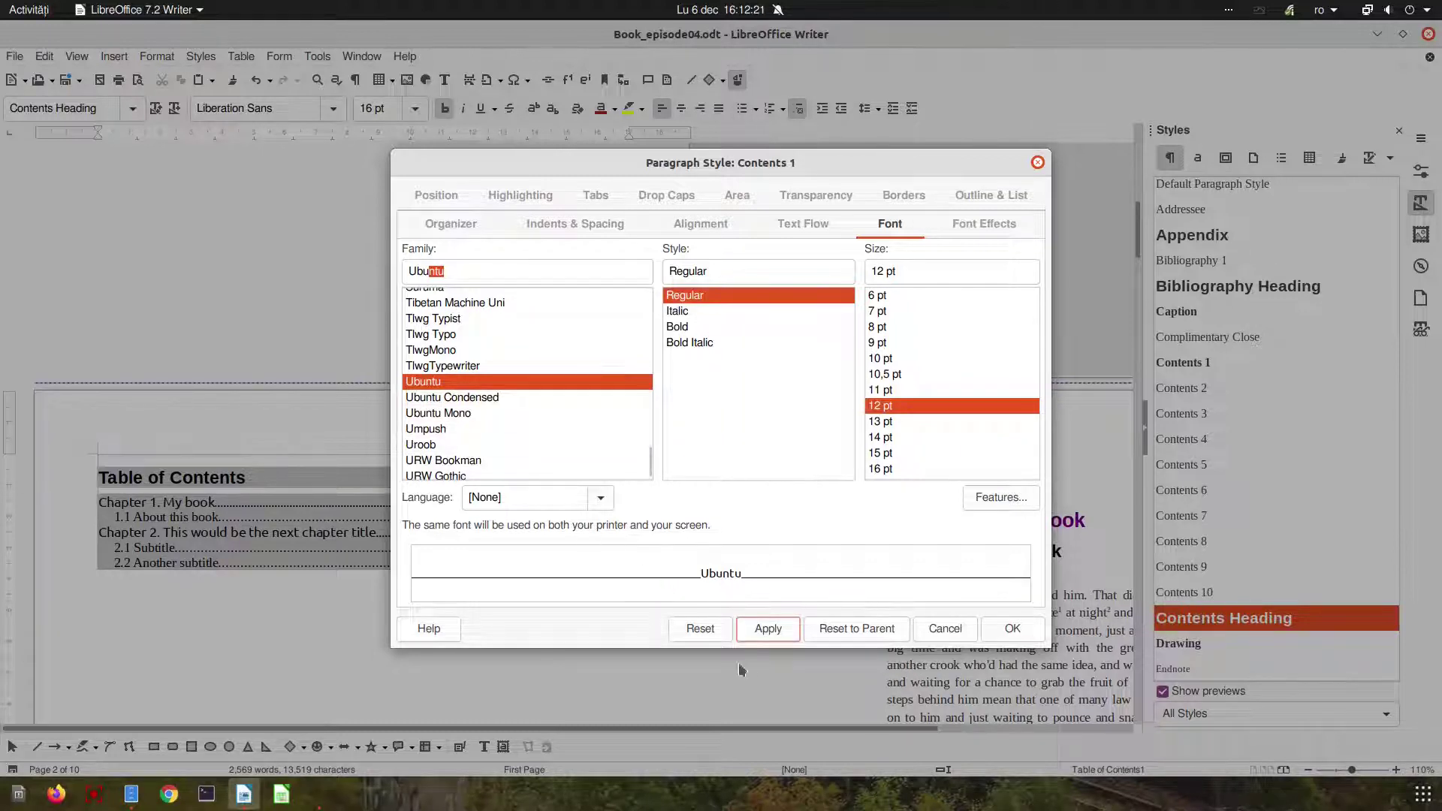
pyautogui.click(996, 631)
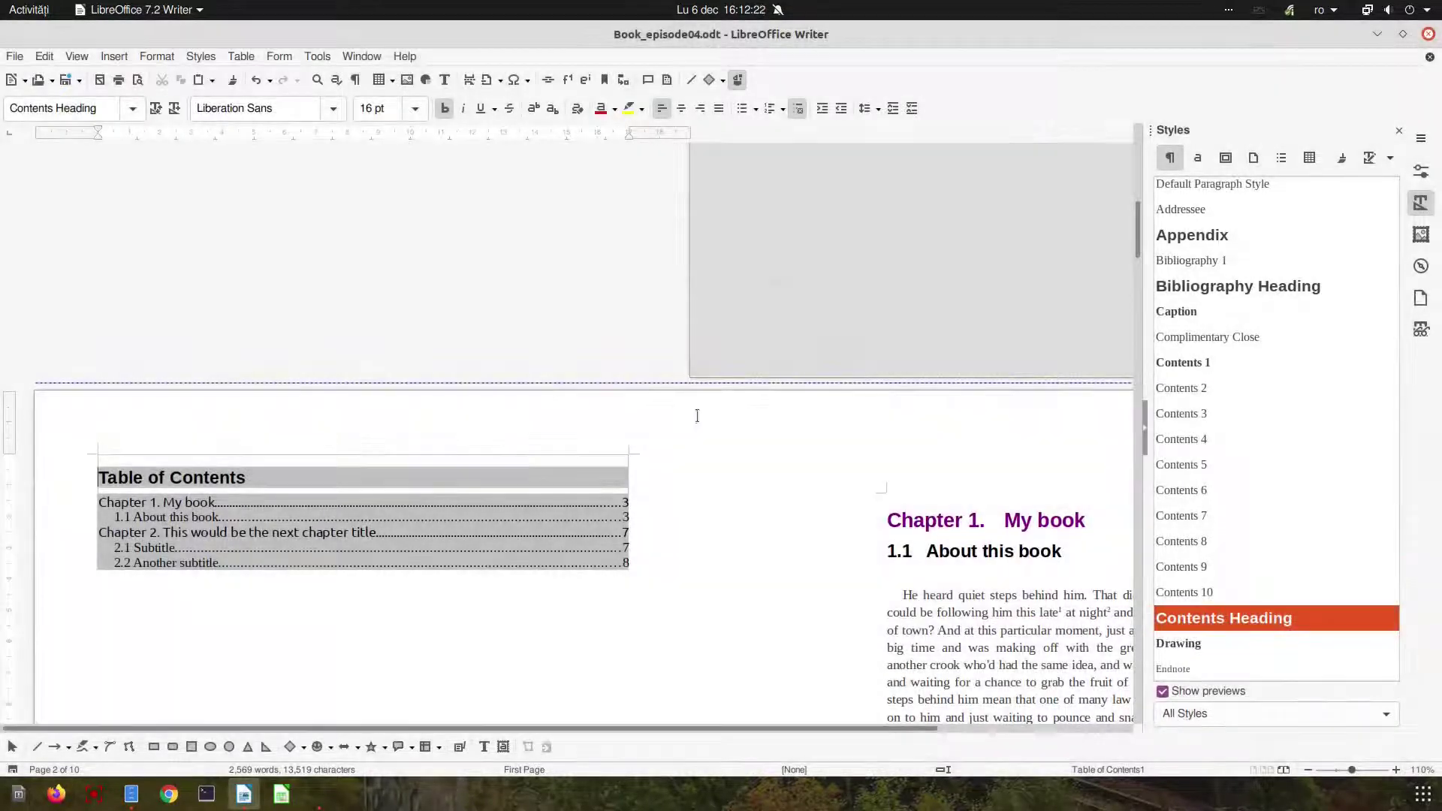
# Step: Open the Table of Contents settings and close them without changes
pyautogui.rightClick(221, 518)
pyautogui.click(268, 566)
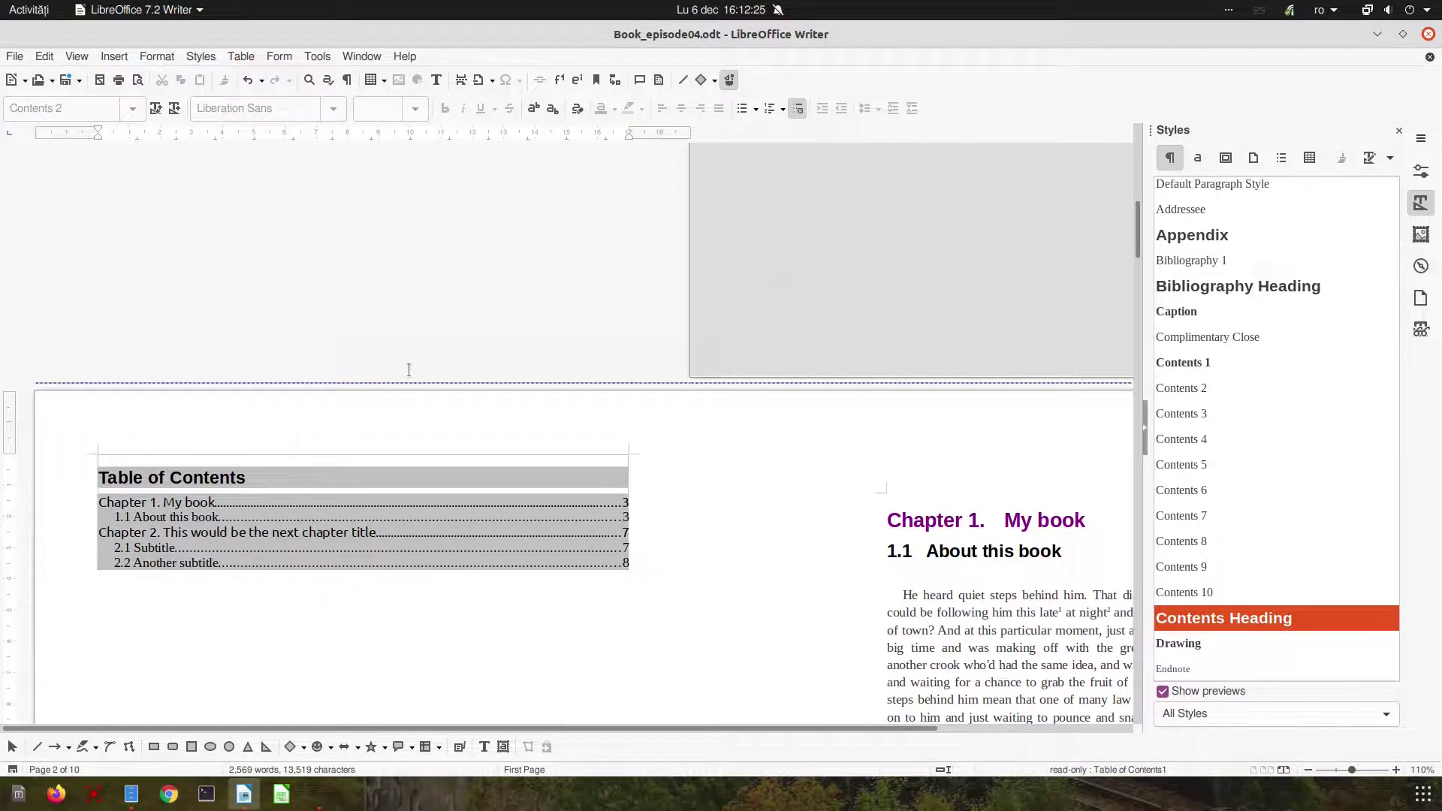
pyautogui.click(1130, 168)
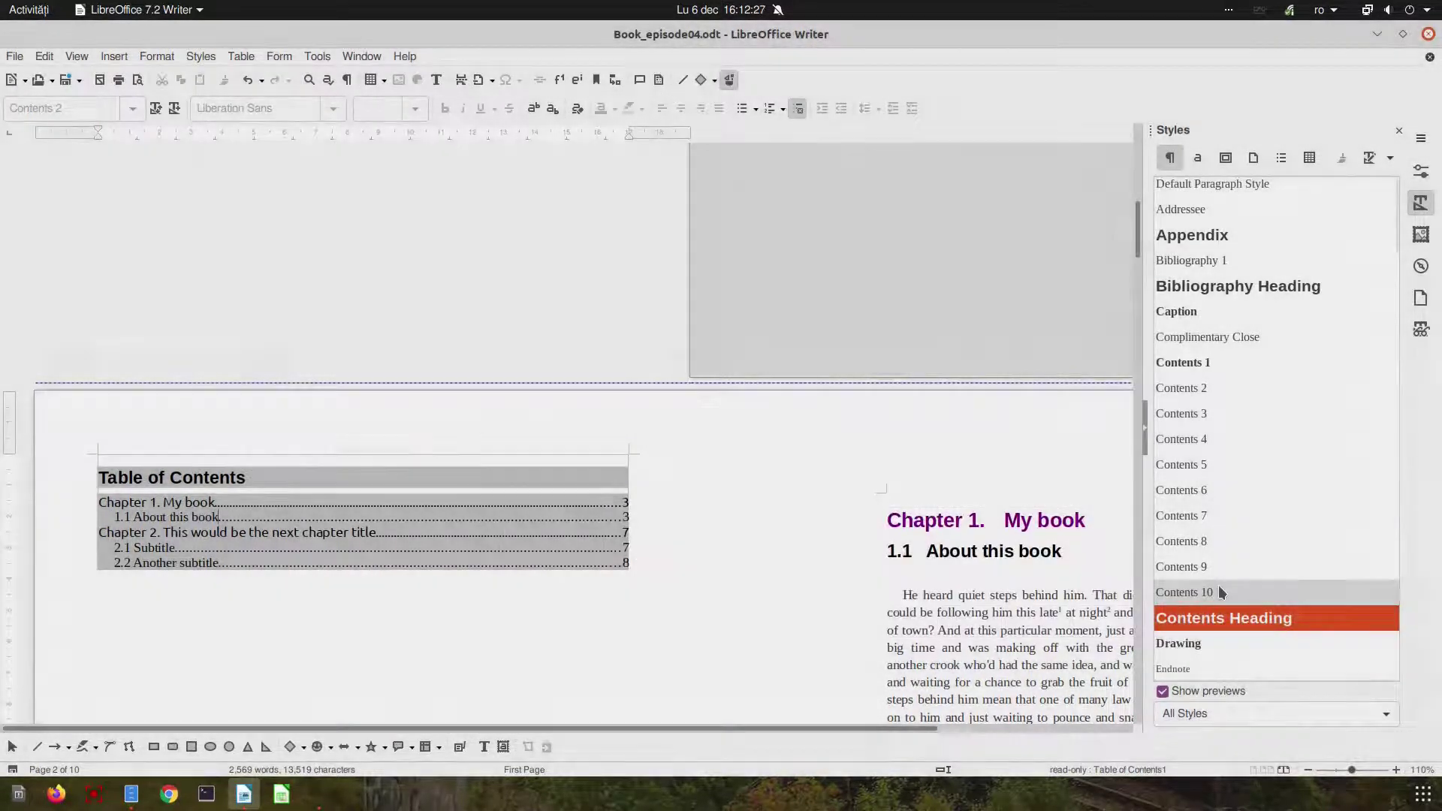
# Step: Change the Contents 2 style's font to plain Ubuntu and apply it
pyautogui.rightClick(1206, 398)
pyautogui.click(1239, 425)
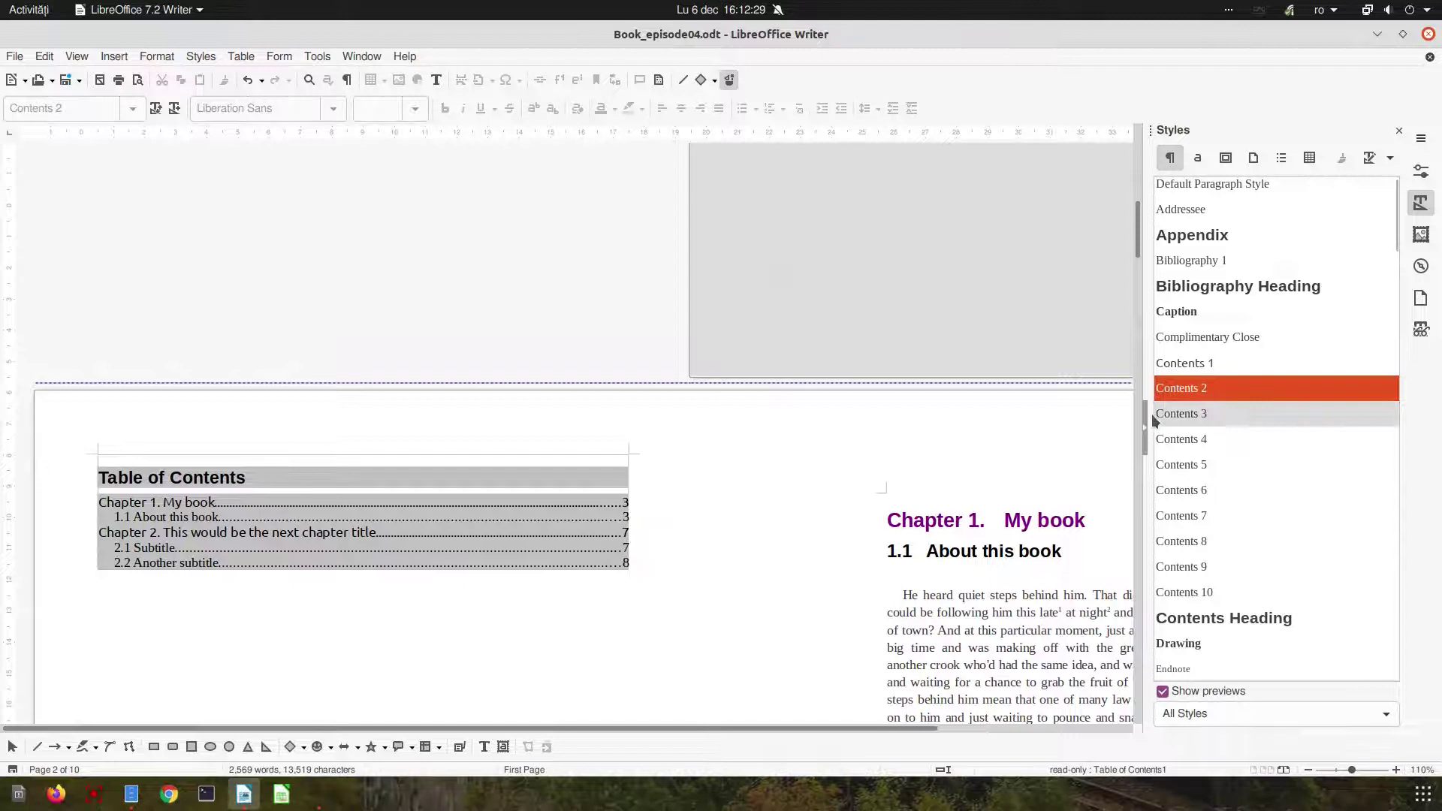
pyautogui.tripleClick(539, 272)
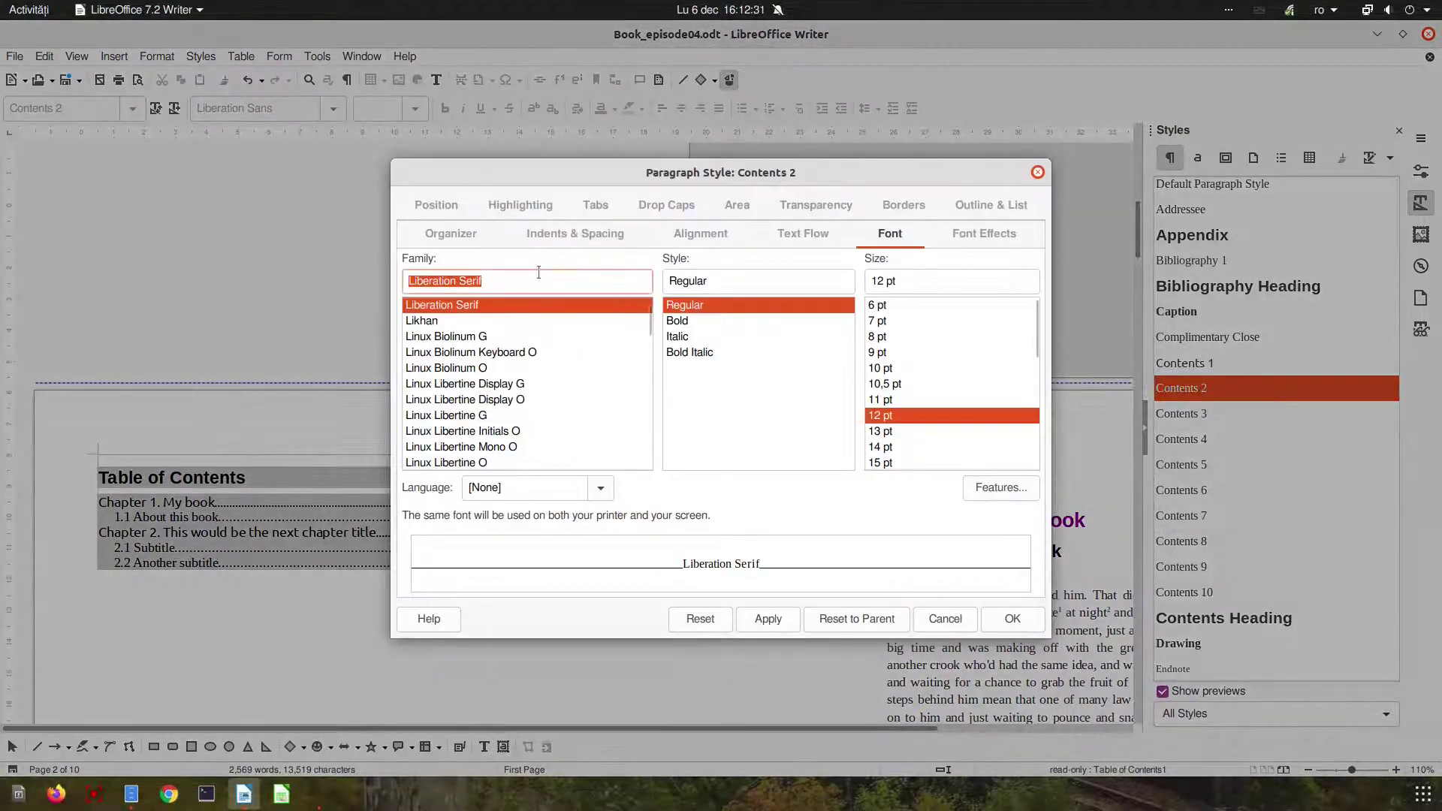
pyautogui.write('Ubuntu')
pyautogui.scroll(-1, 505, 342)
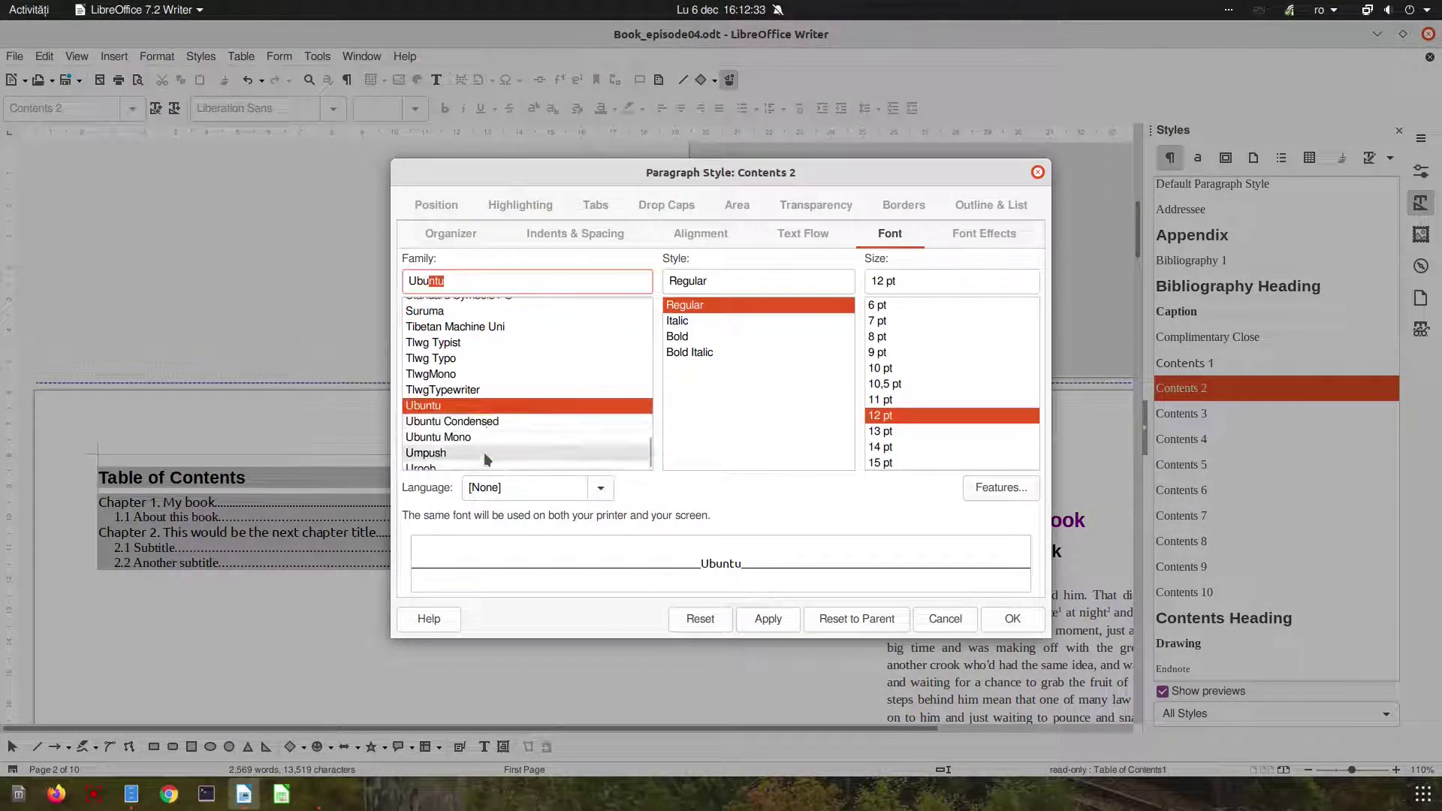
pyautogui.click(484, 420)
pyautogui.click(484, 405)
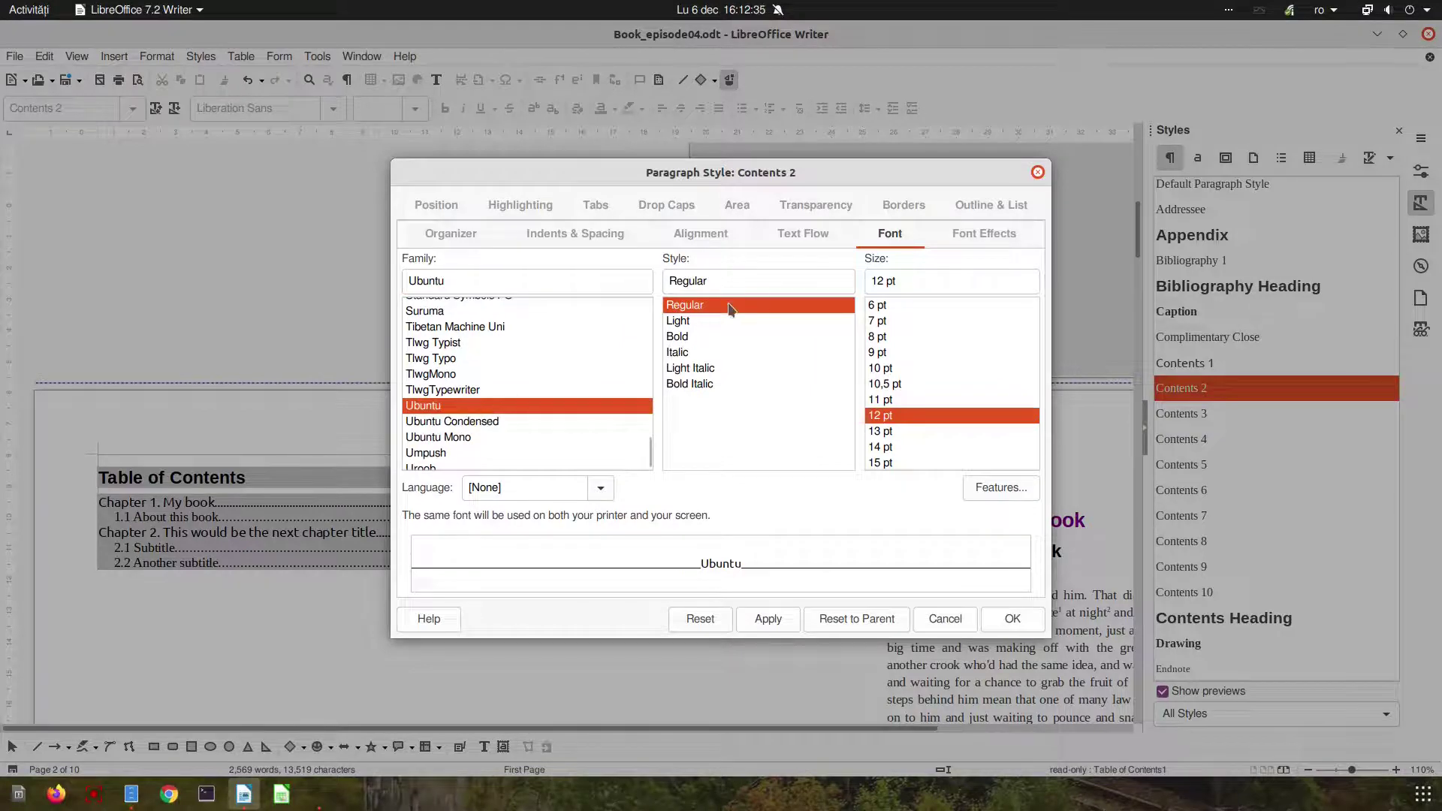
pyautogui.click(759, 620)
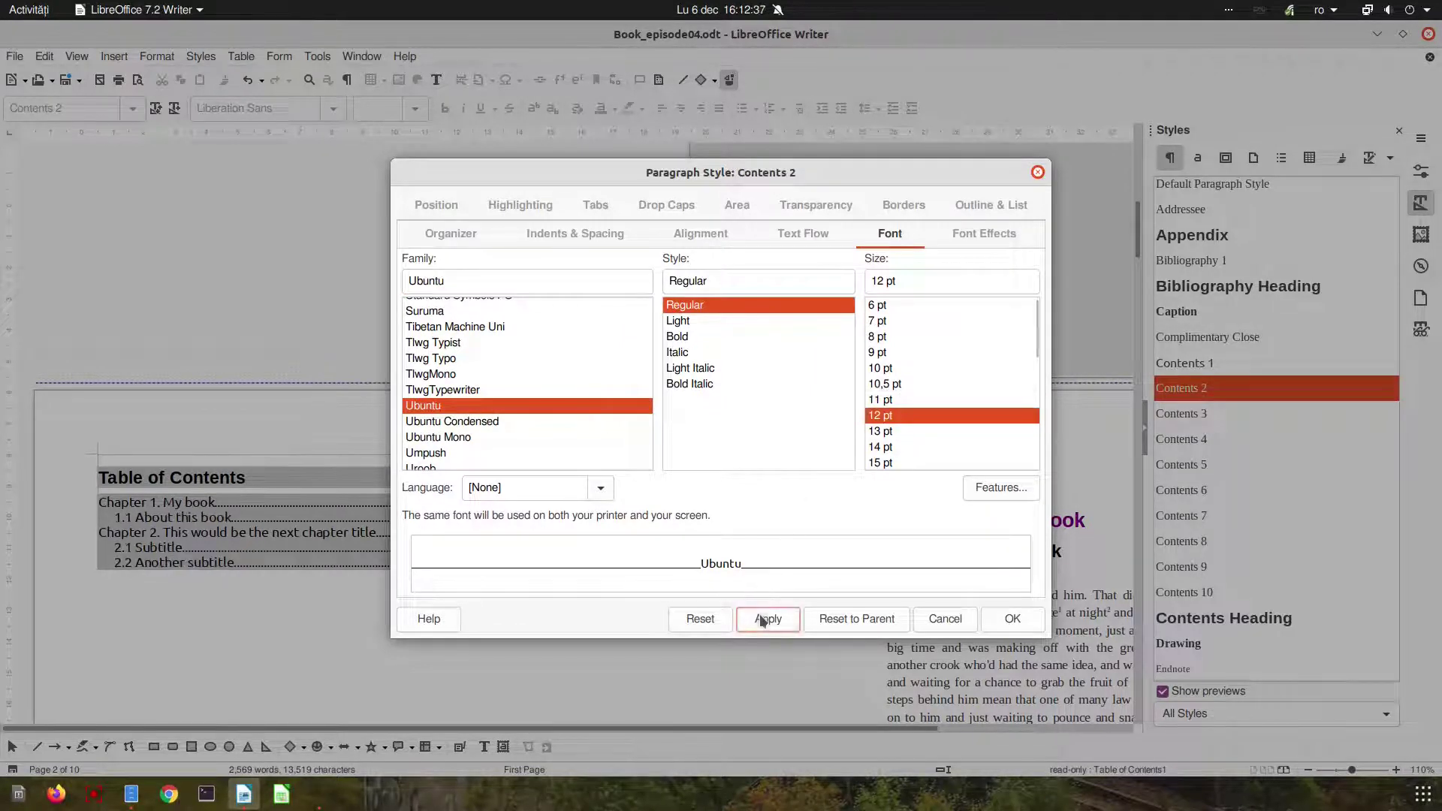
# Step: Make Contents 2 11 pt with 0,10 cm space above each paragraph
pyautogui.click(880, 399)
pyautogui.click(770, 620)
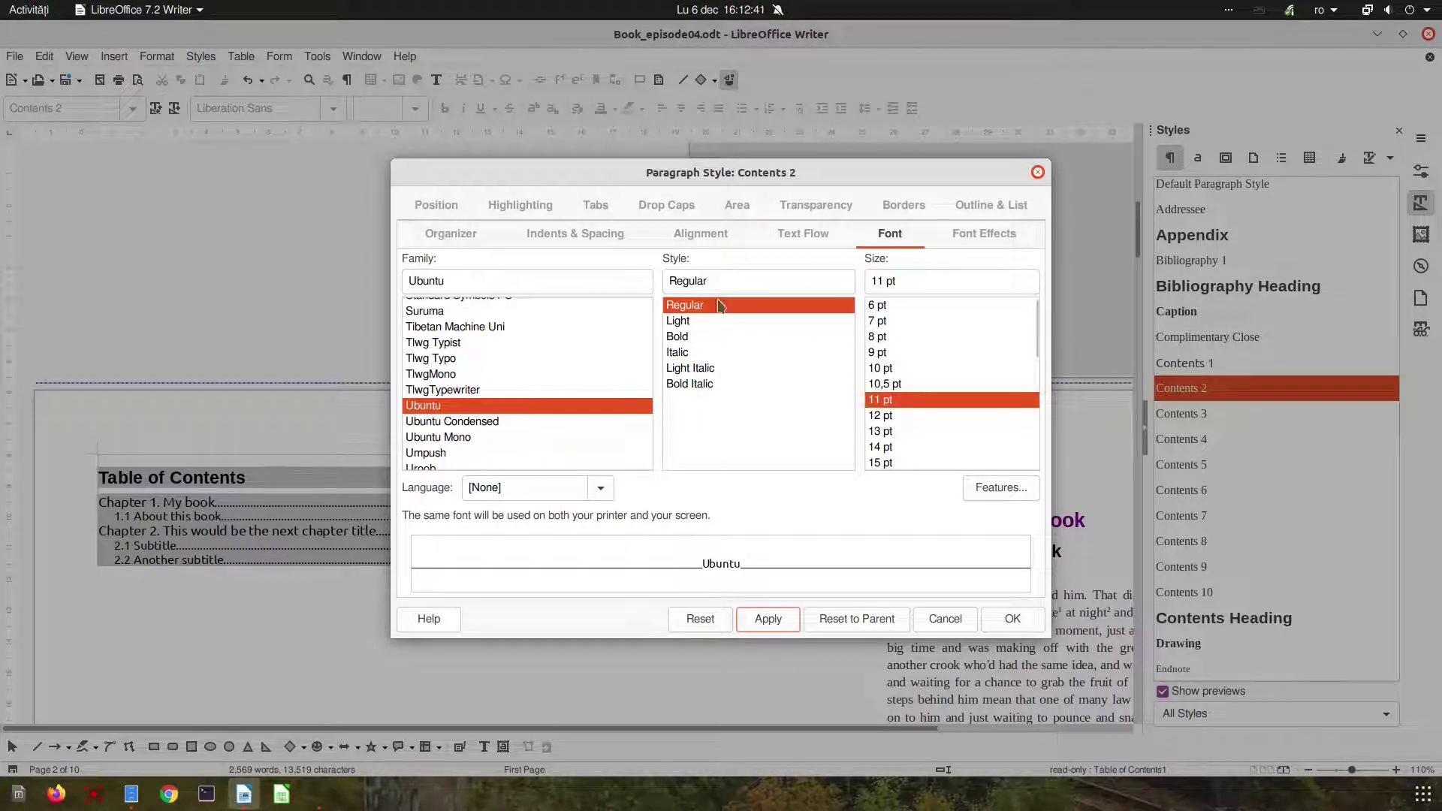
pyautogui.click(586, 234)
pyautogui.click(625, 405)
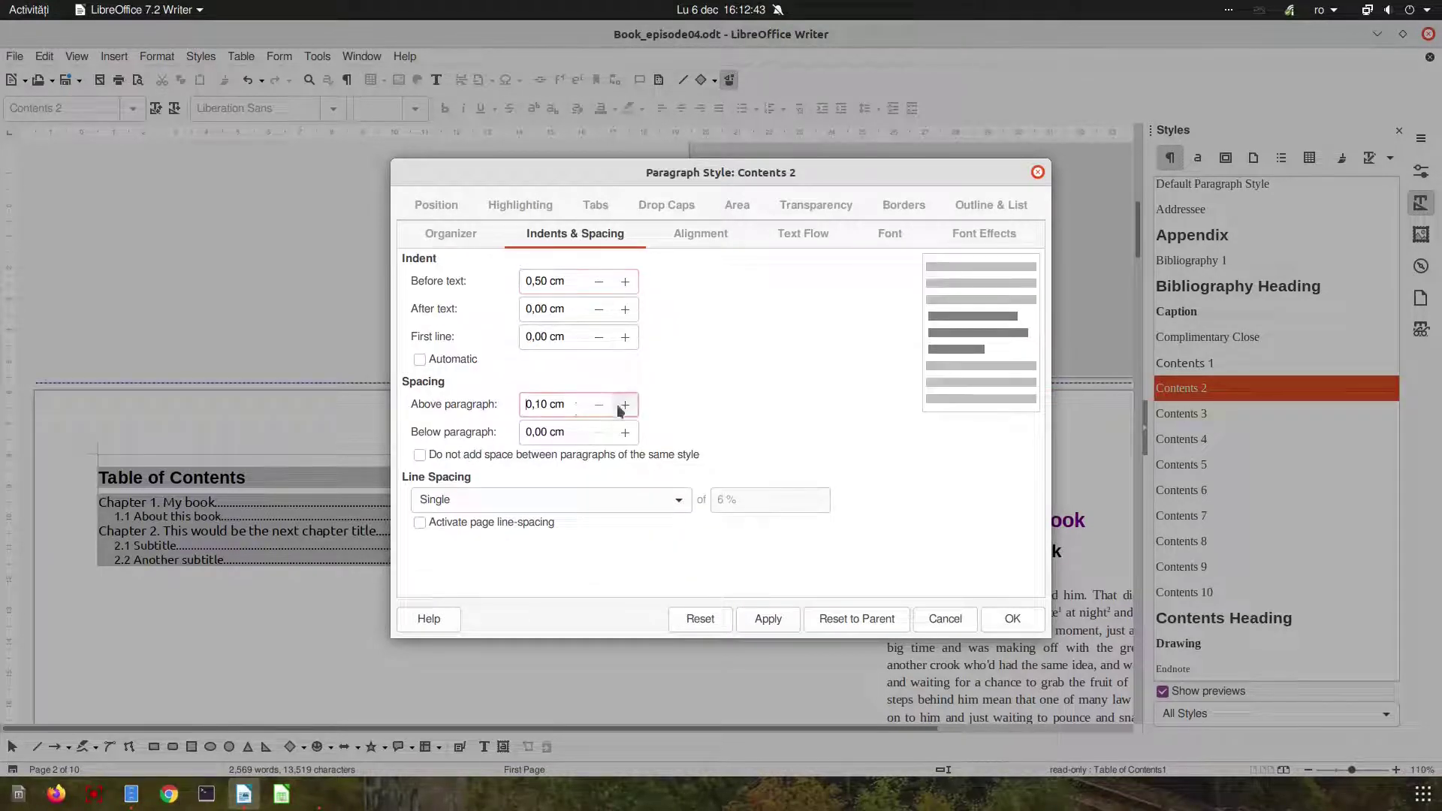
pyautogui.click(763, 622)
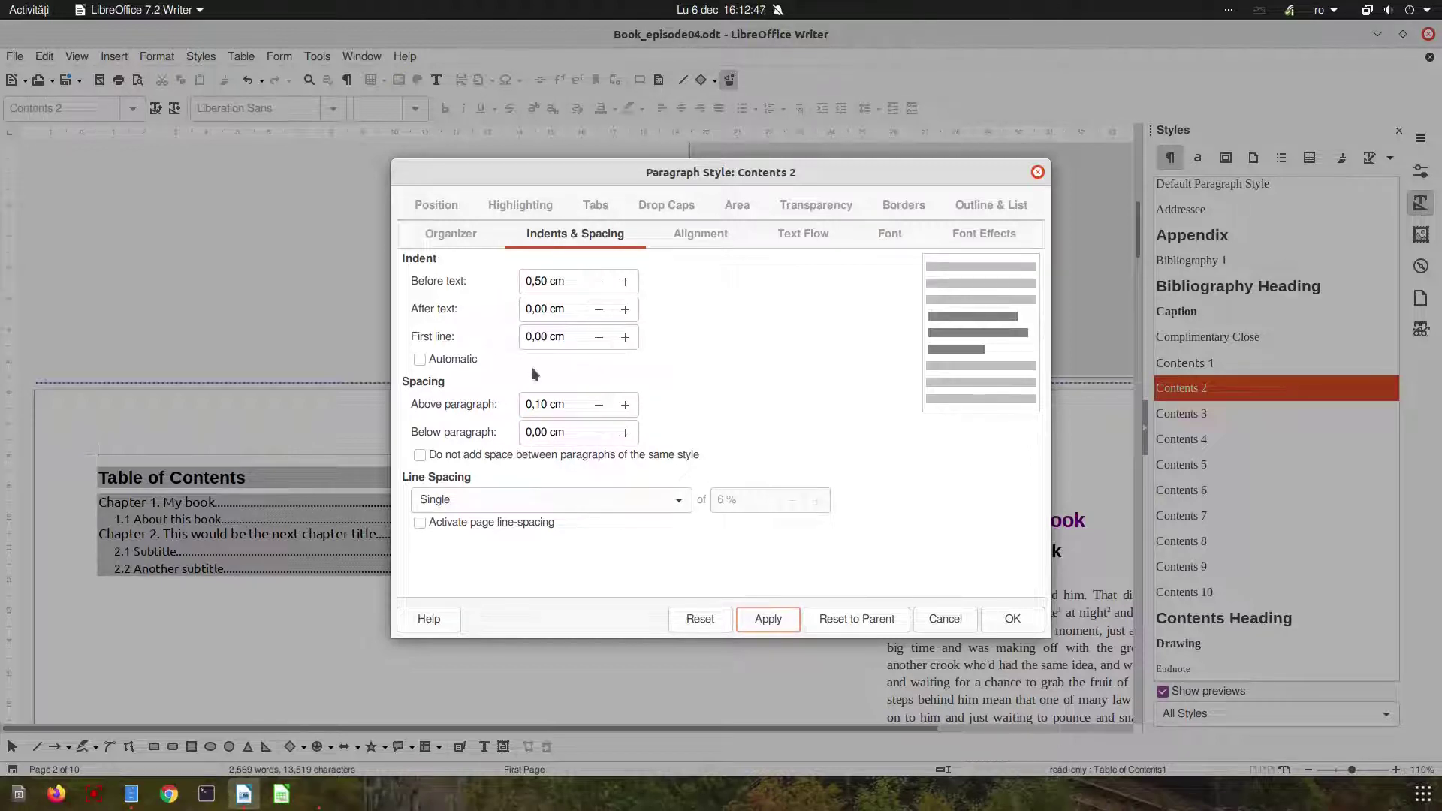
# Step: Confirm Contents 2, then give the Contents 1 style 0,20 cm space above
pyautogui.click(1011, 619)
pyautogui.click(1233, 363)
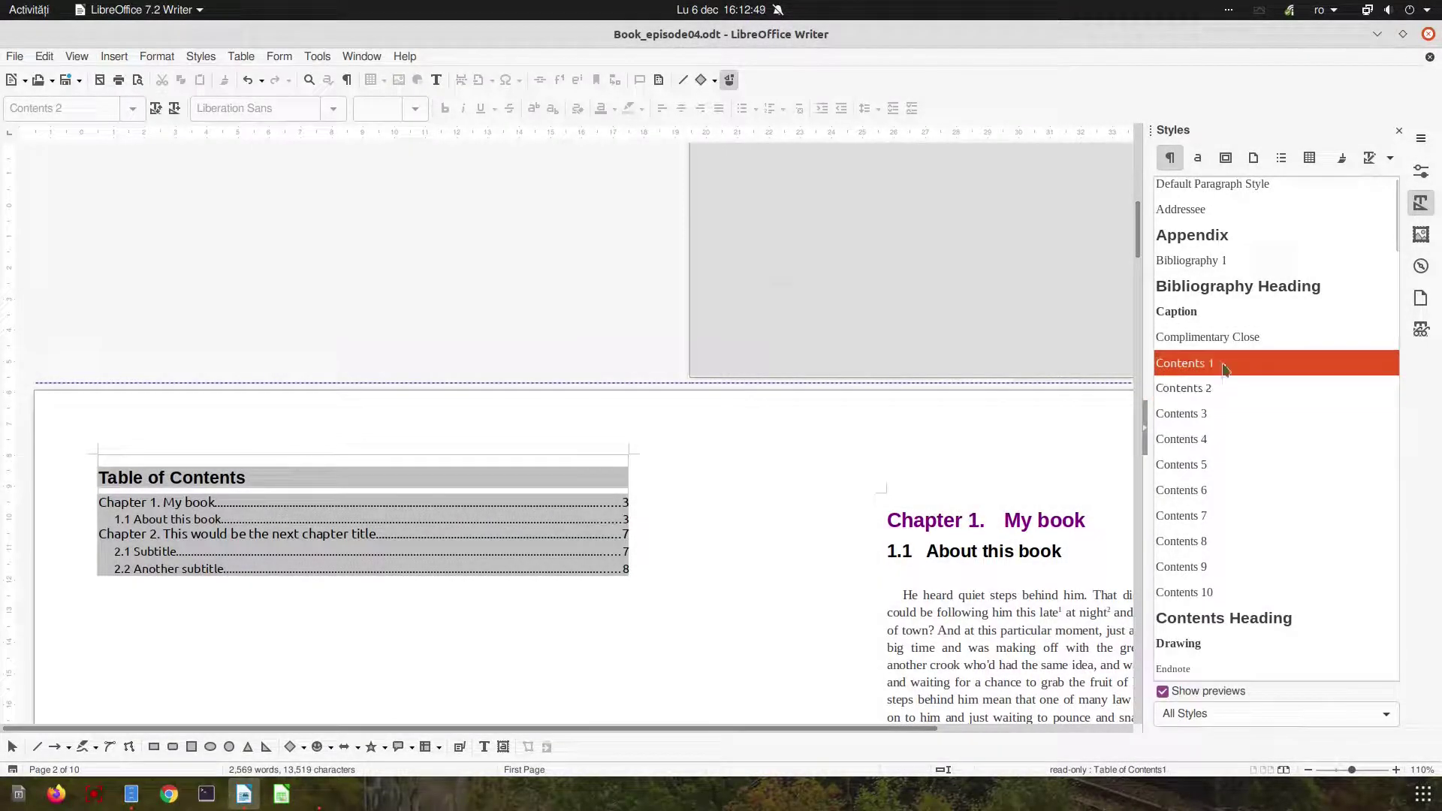
pyautogui.rightClick(1232, 363)
pyautogui.press('Escape')
pyautogui.press('Return')
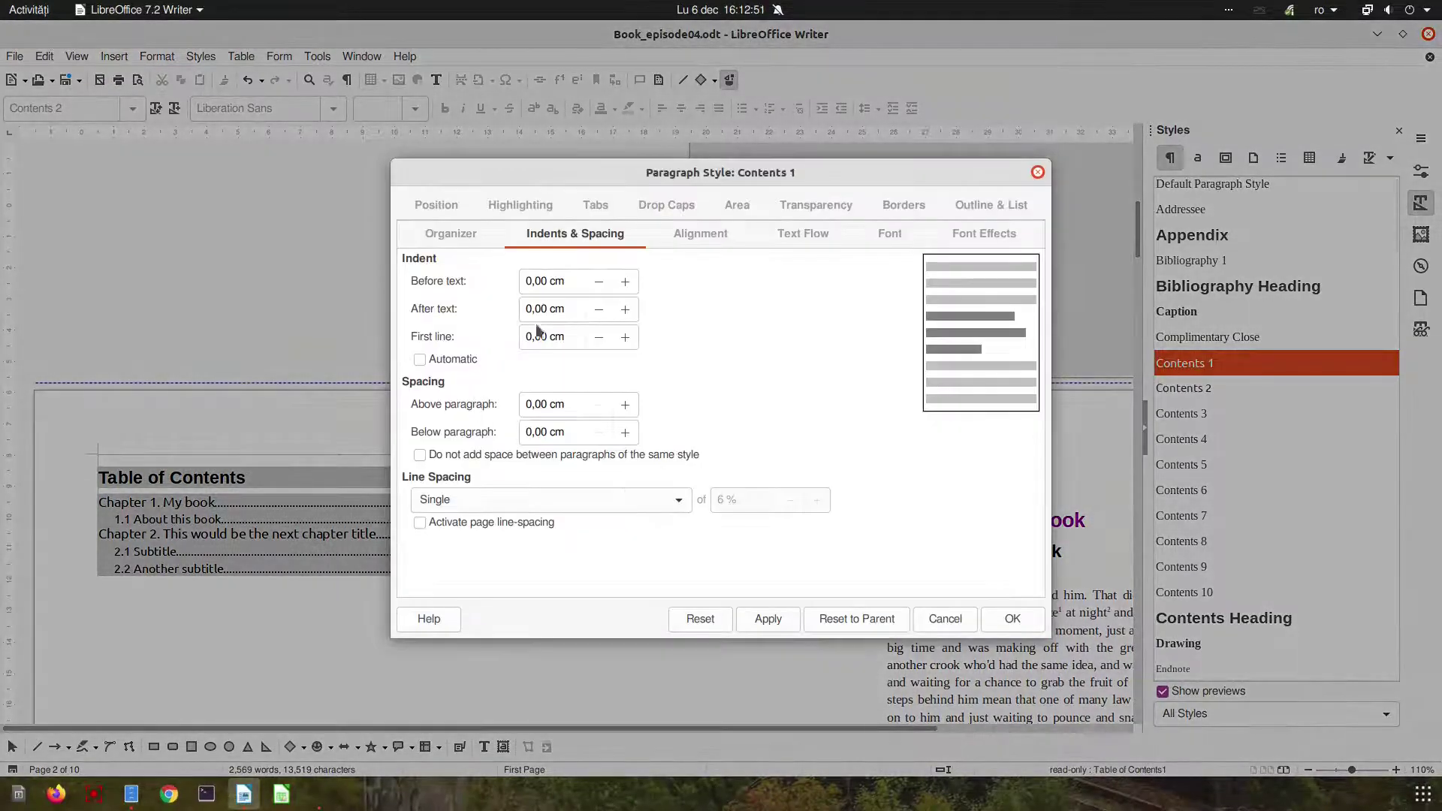
pyautogui.click(624, 406)
pyautogui.click(624, 406)
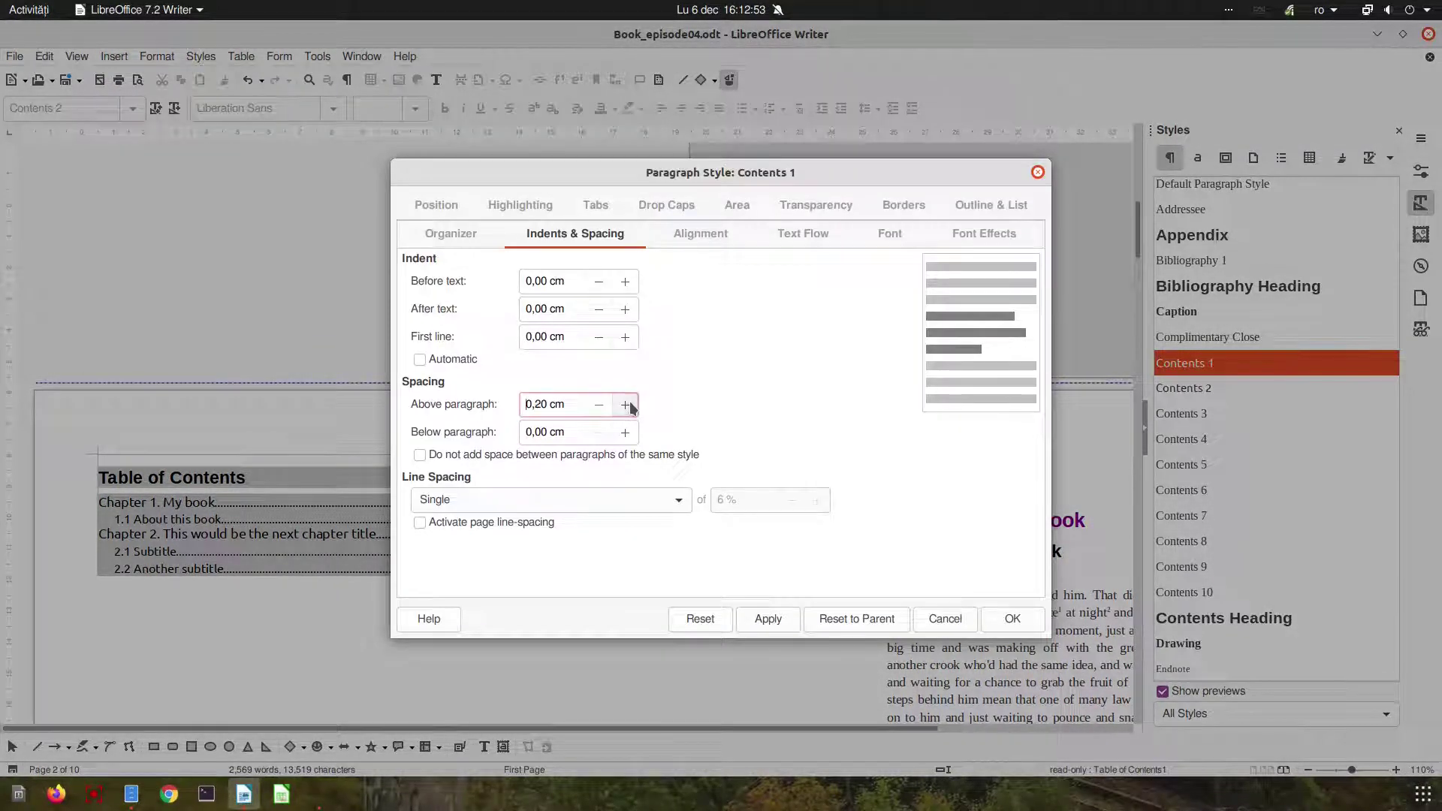
pyautogui.click(754, 617)
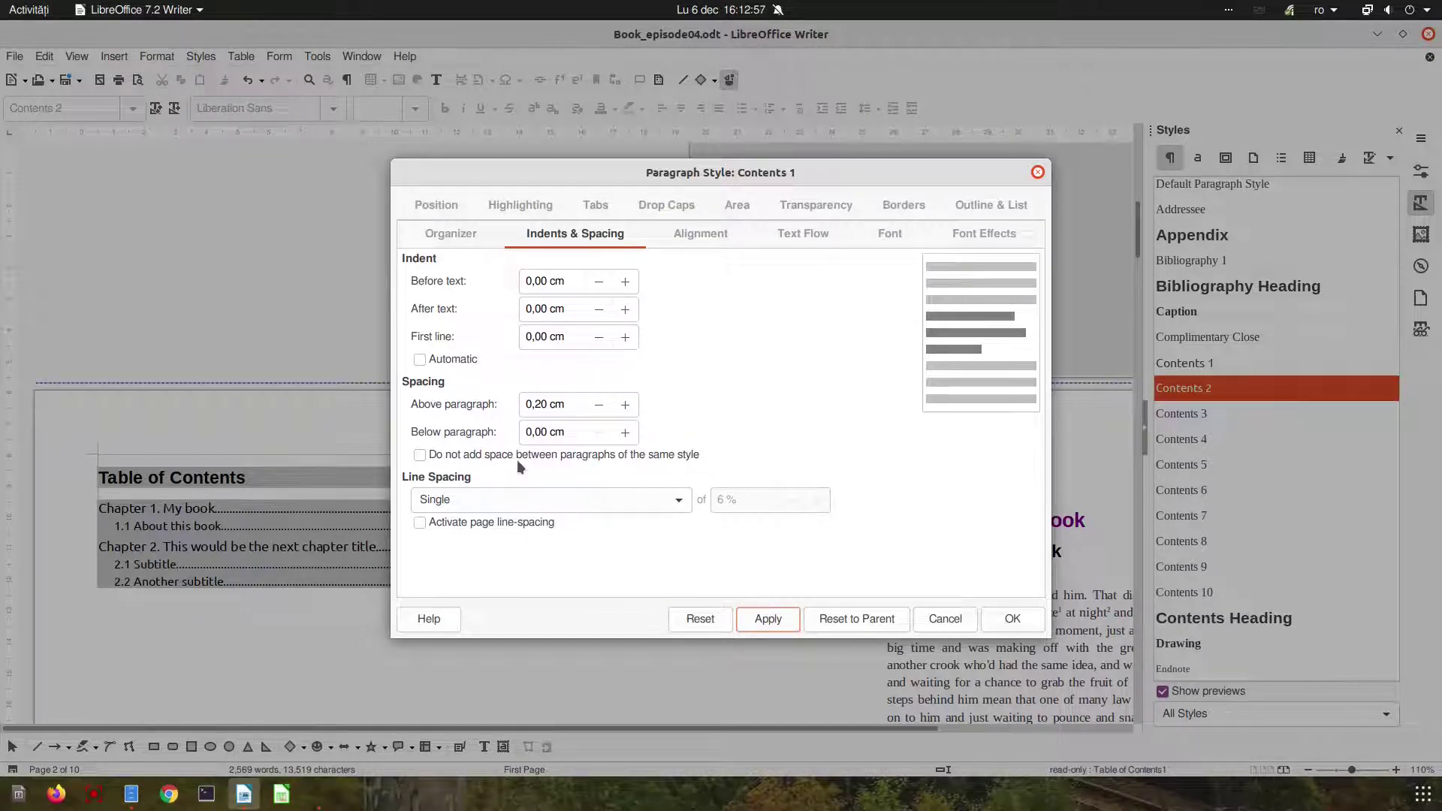
# Step: Give Contents 1 1.15 line spacing and 0,10 cm space below, then confirm
pyautogui.click(517, 497)
pyautogui.click(526, 537)
pyautogui.click(769, 620)
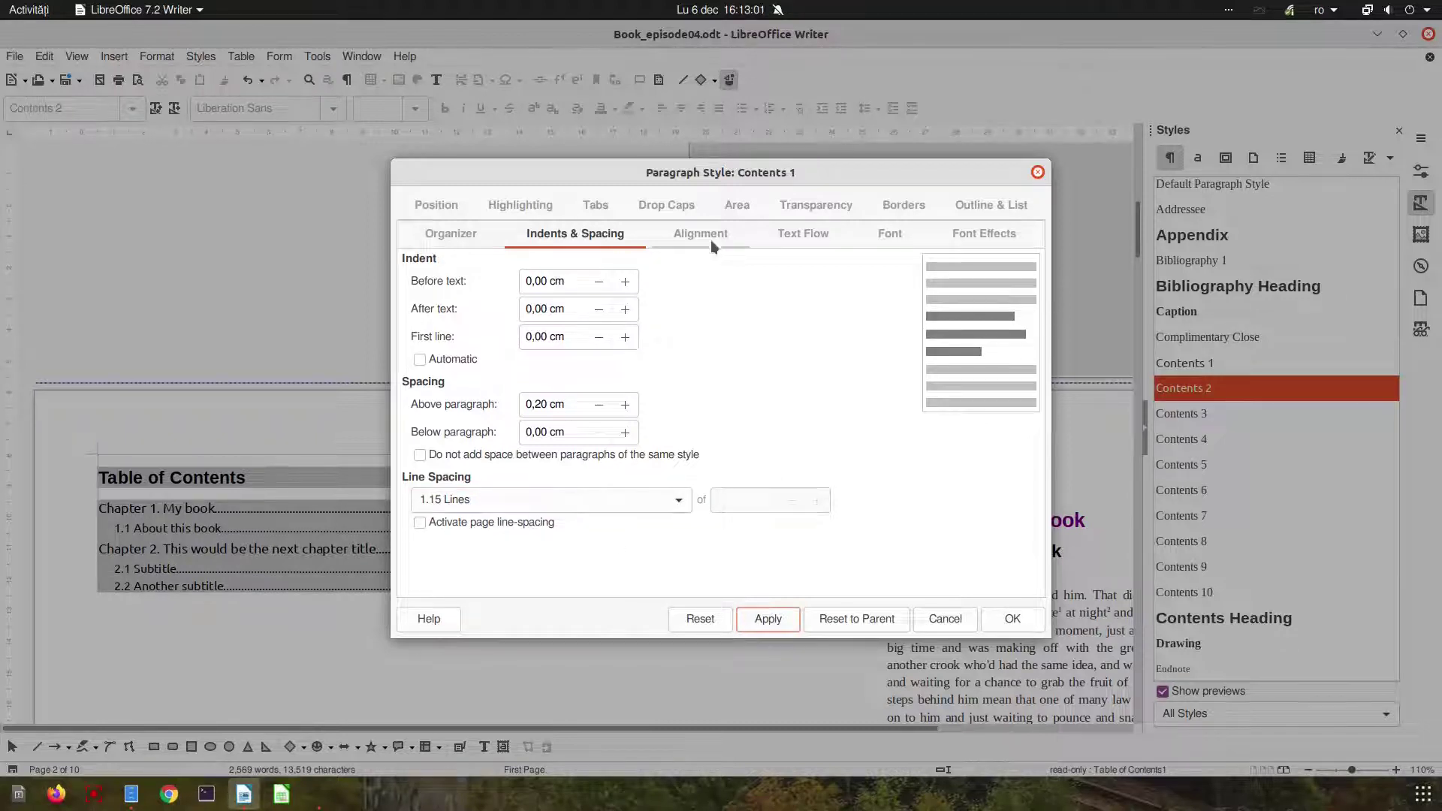
pyautogui.click(622, 432)
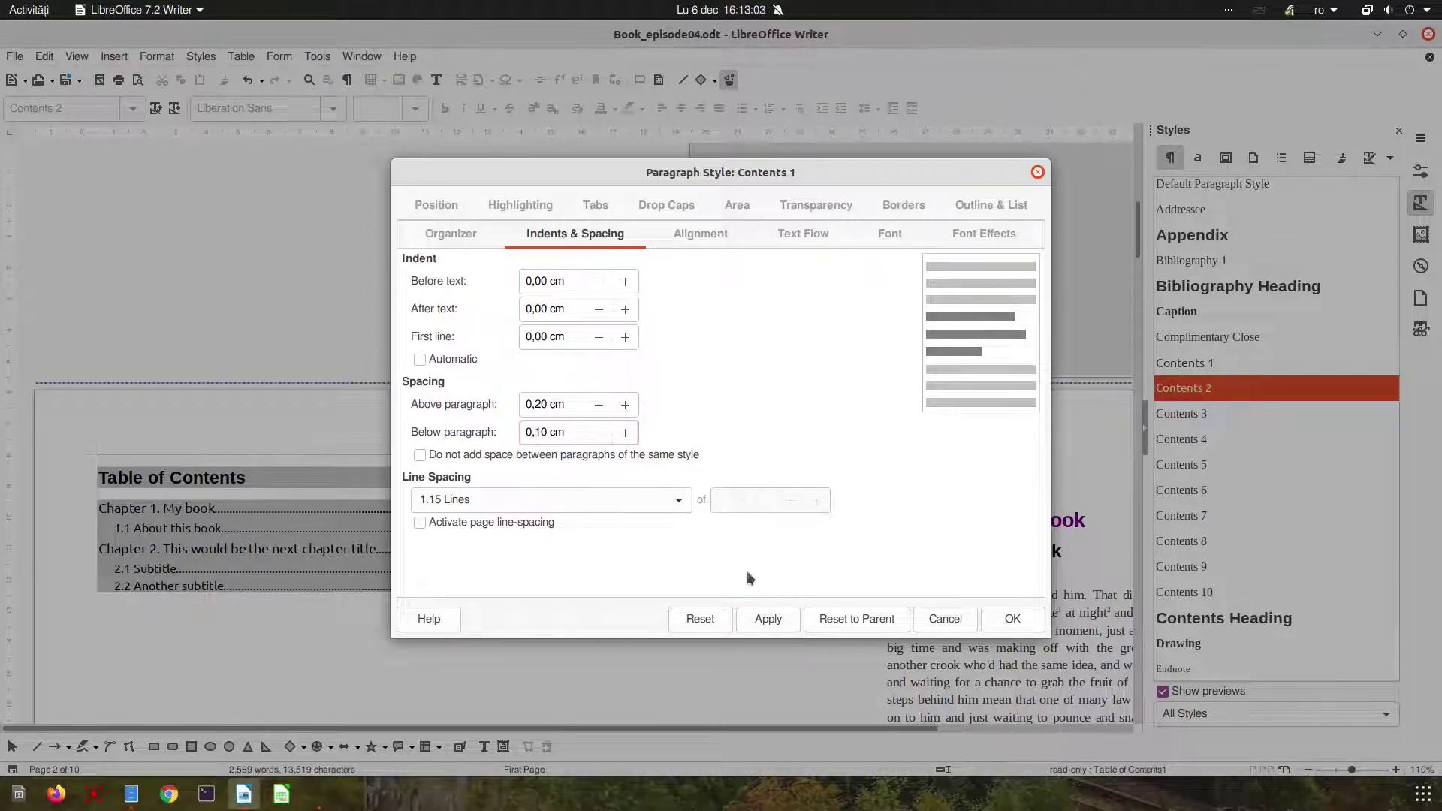
pyautogui.click(766, 617)
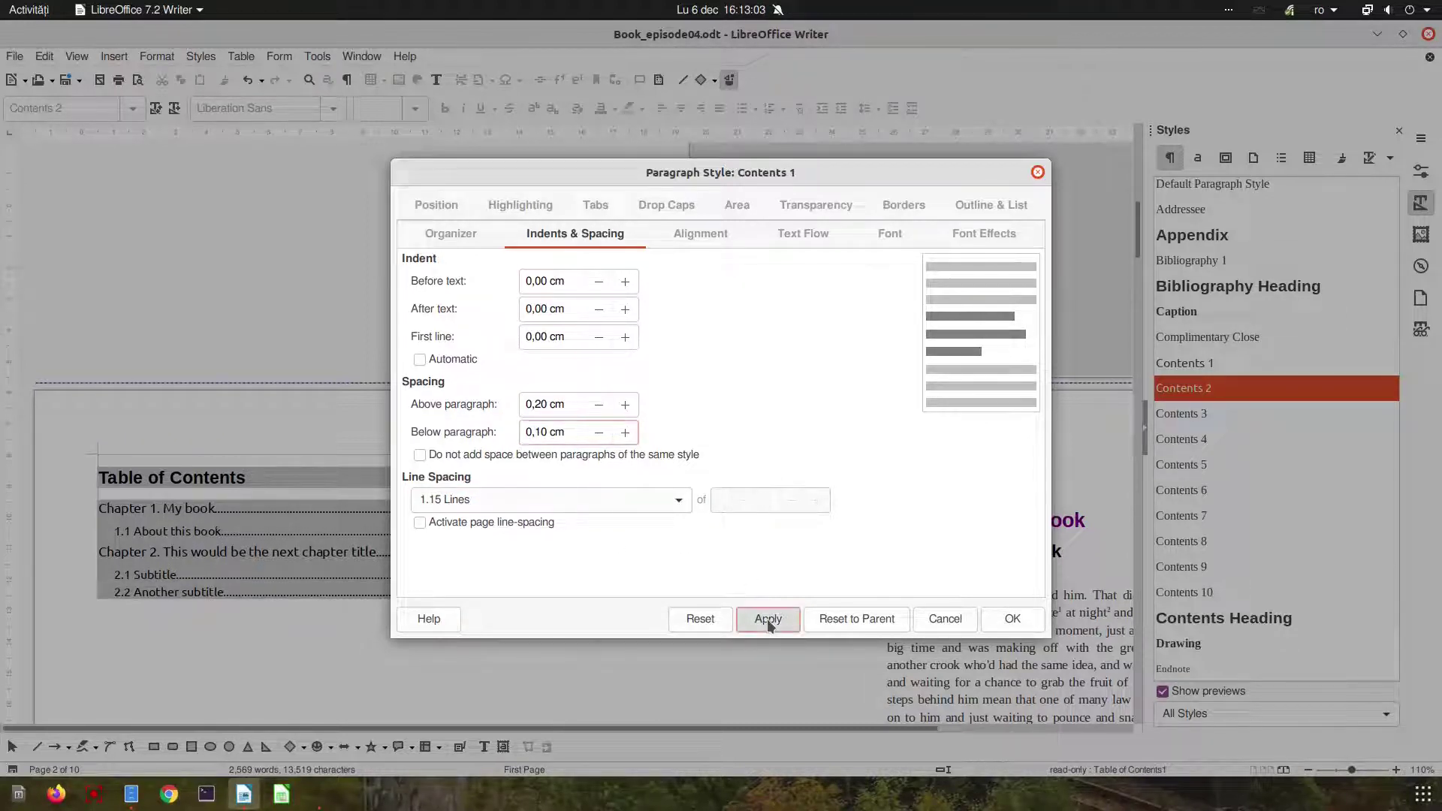
pyautogui.click(1012, 619)
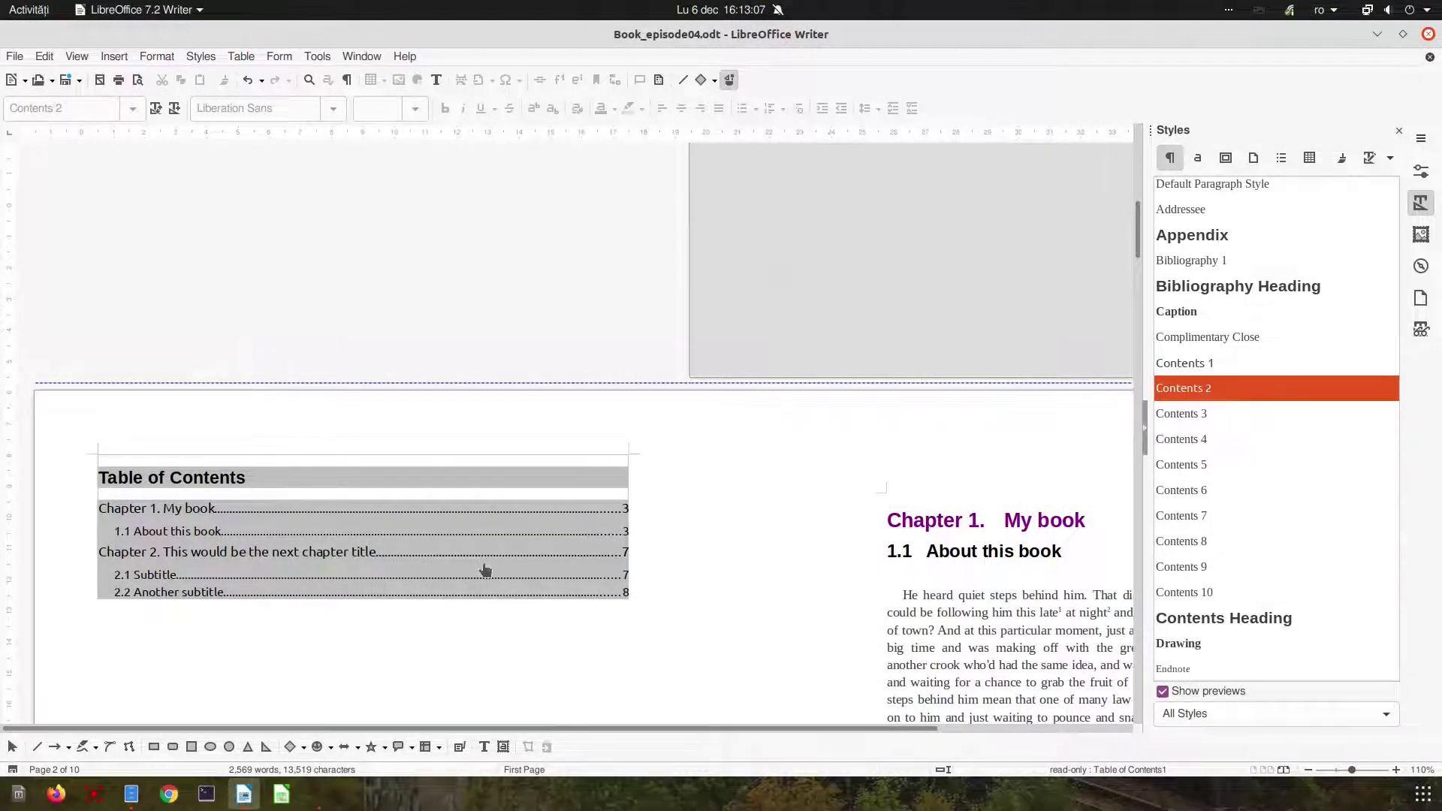
# Step: Check the restyled Table of Contents in print preview, then scroll through the document
pyautogui.hotkey('ctrl', 'shift', 'o')
pyautogui.keyDown('ctrl'); pyautogui.scroll(3, 980, 309); pyautogui.keyUp('ctrl')
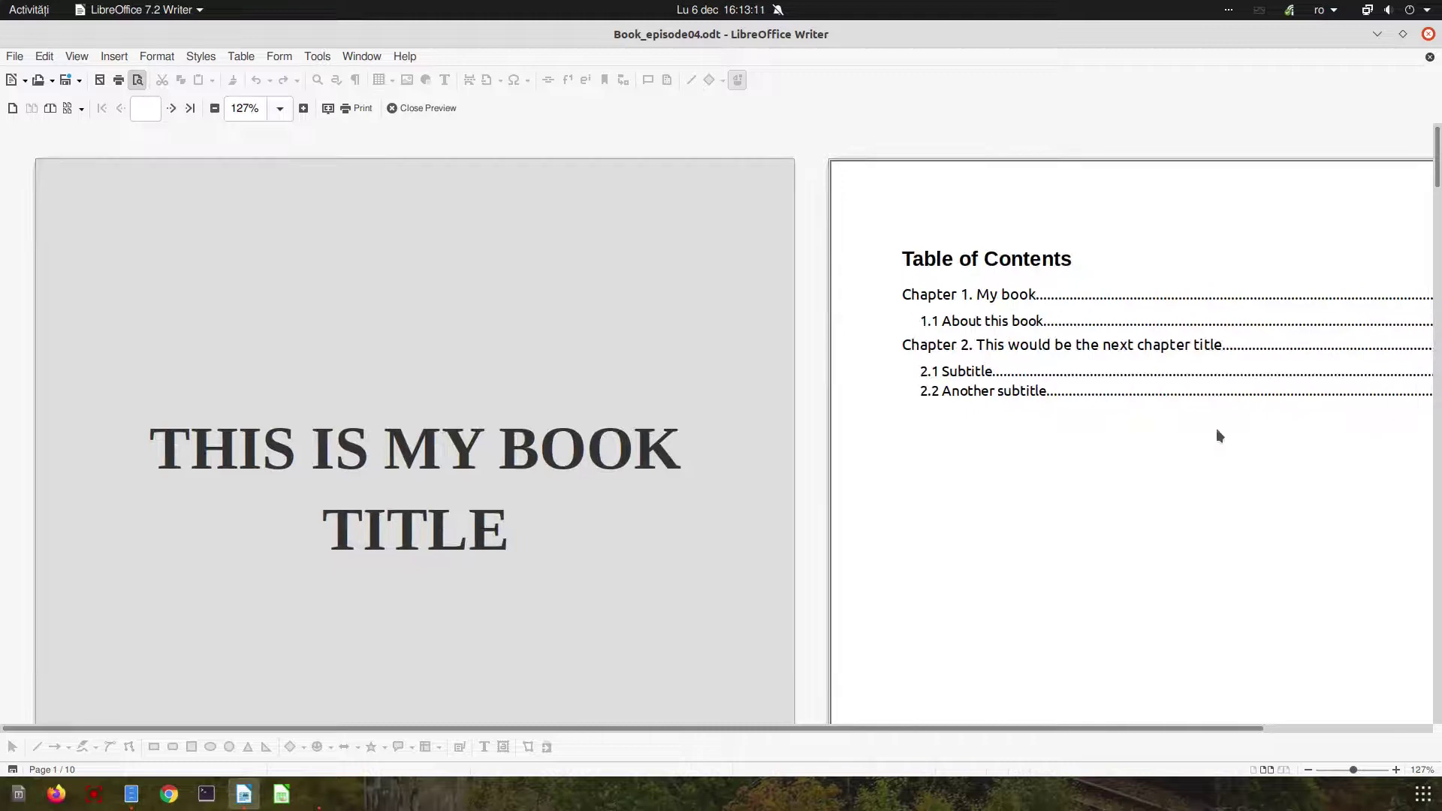
pyautogui.hscroll(5, 601, 740)
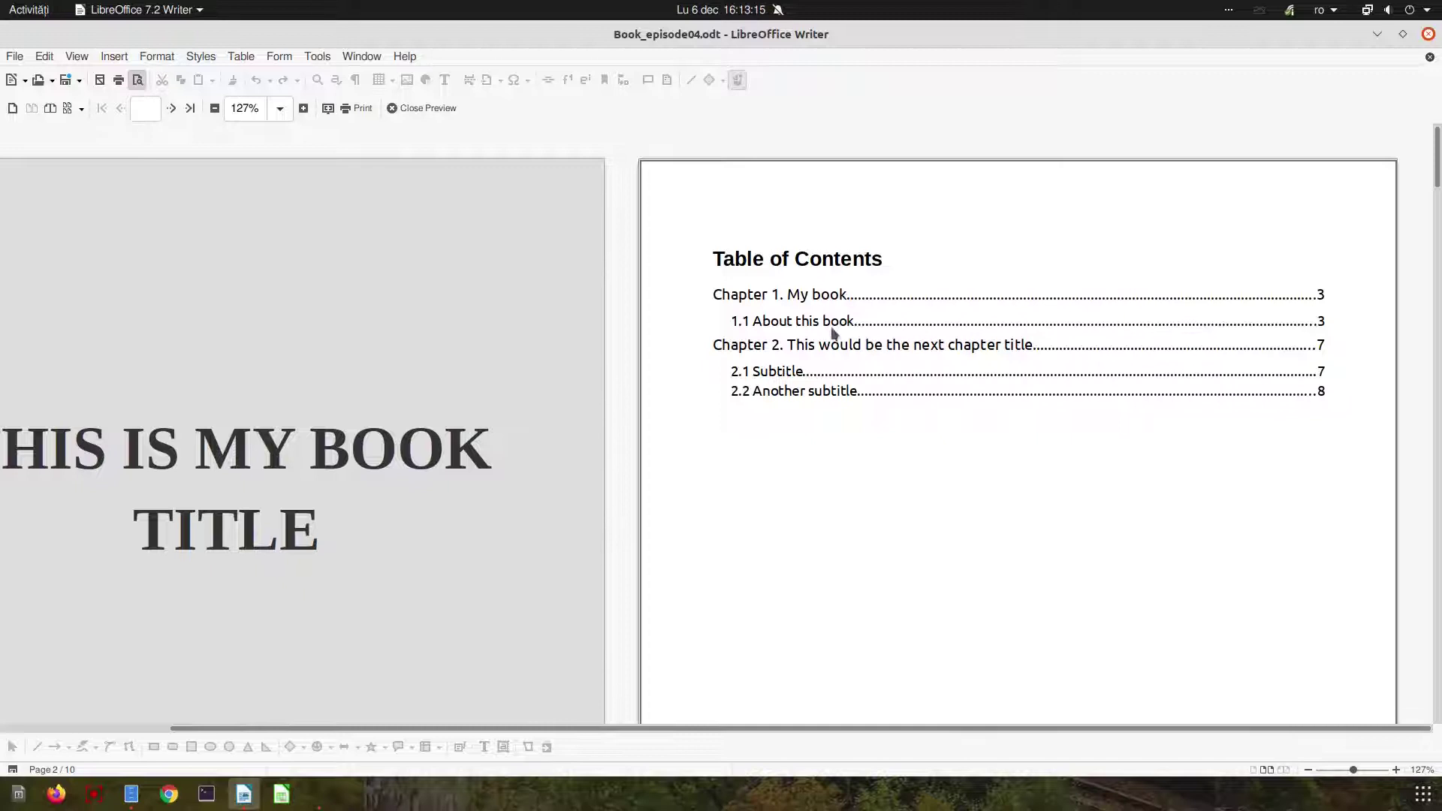
pyautogui.click(445, 110)
pyautogui.scroll(-5, 724, 395)
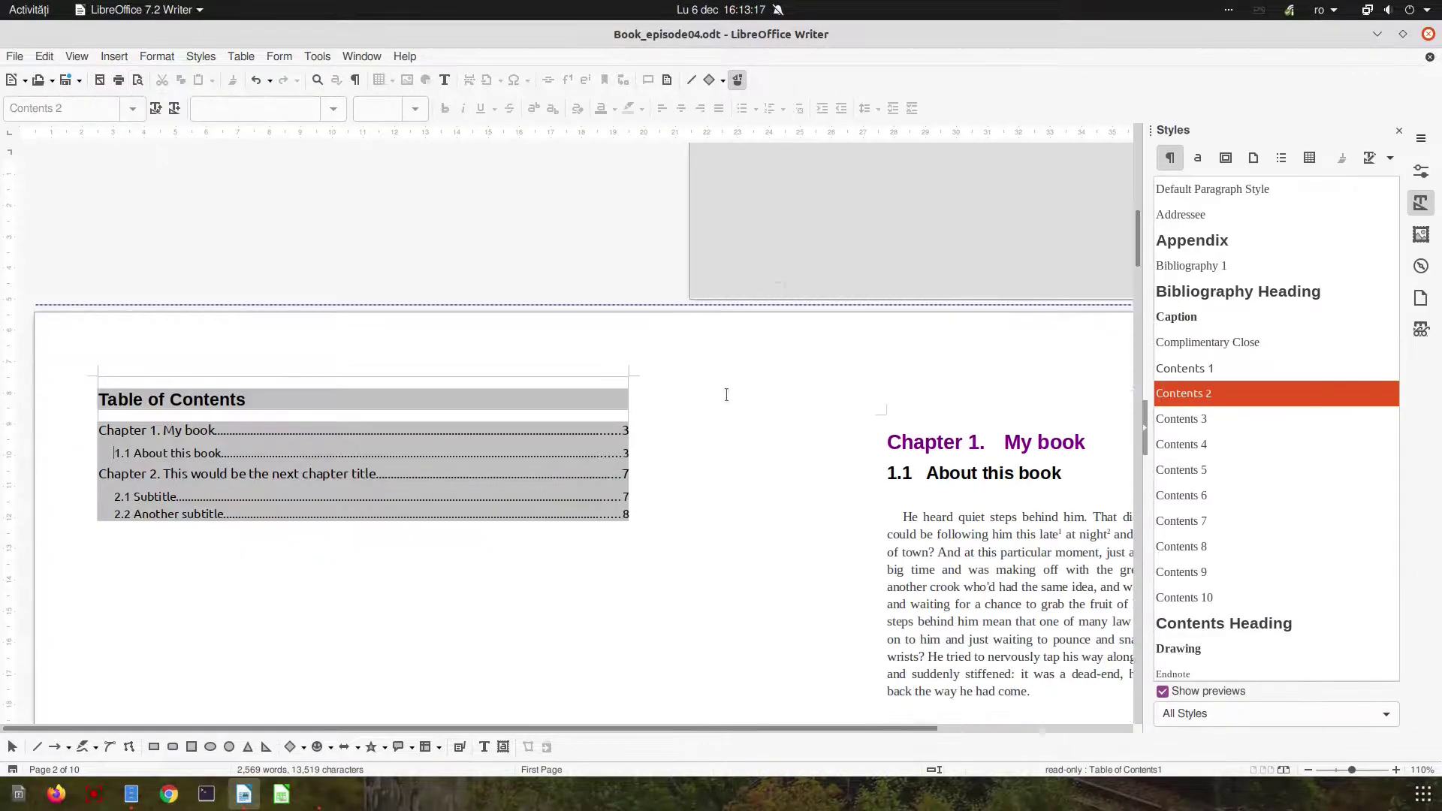
pyautogui.scroll(-5, 724, 395)
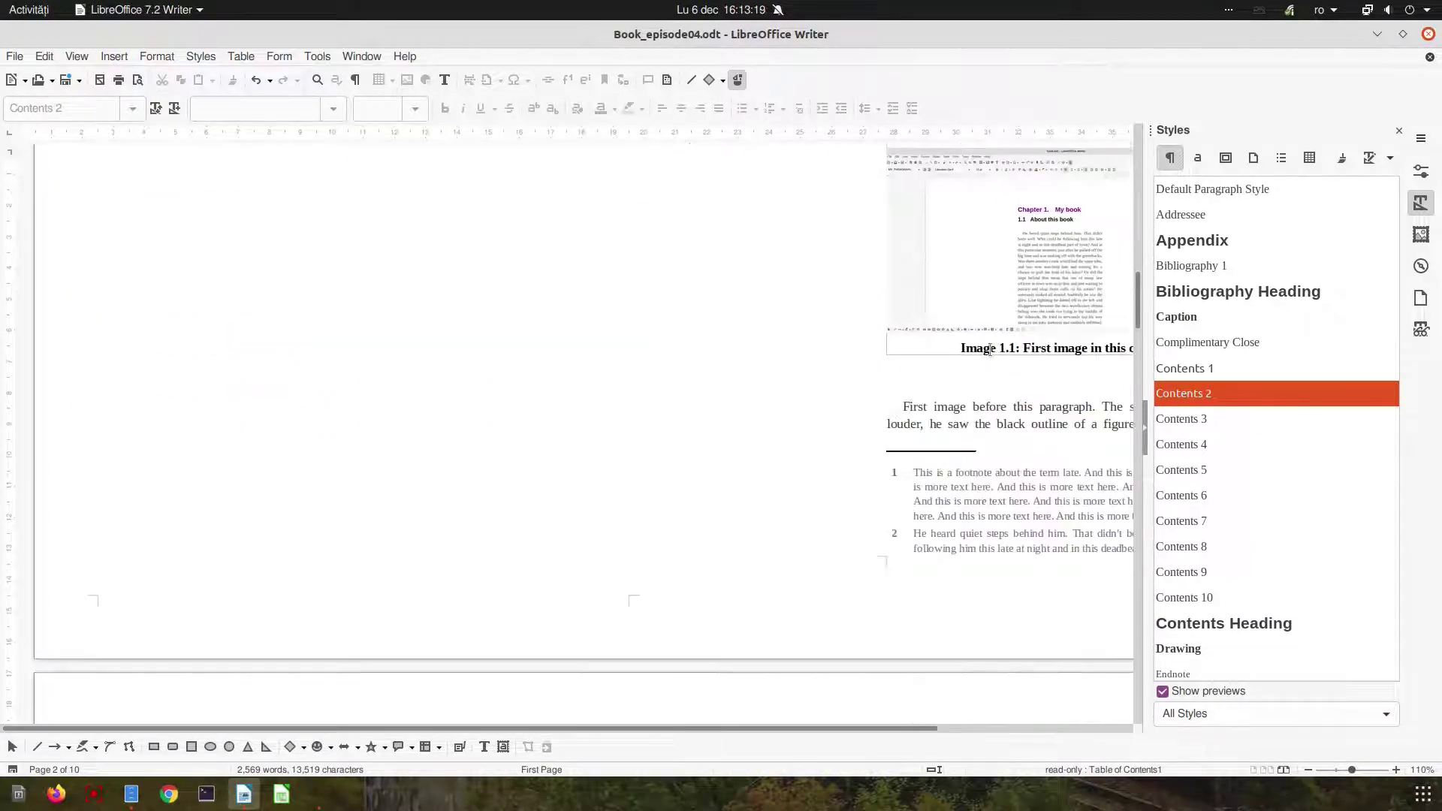
pyautogui.scroll(-5, 991, 362)
pyautogui.scroll(-6, 975, 344)
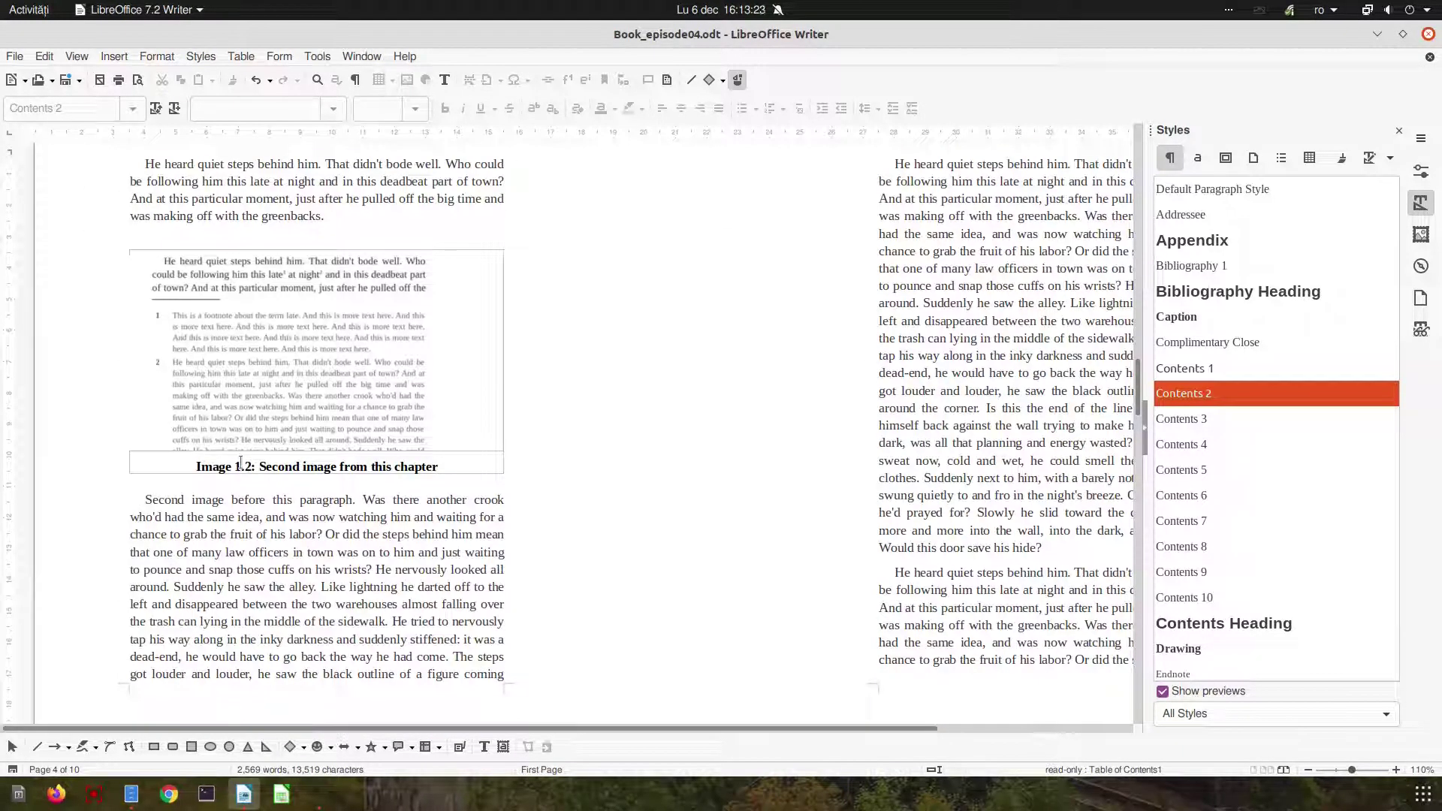
pyautogui.scroll(6, 329, 400)
pyautogui.scroll(8, 522, 356)
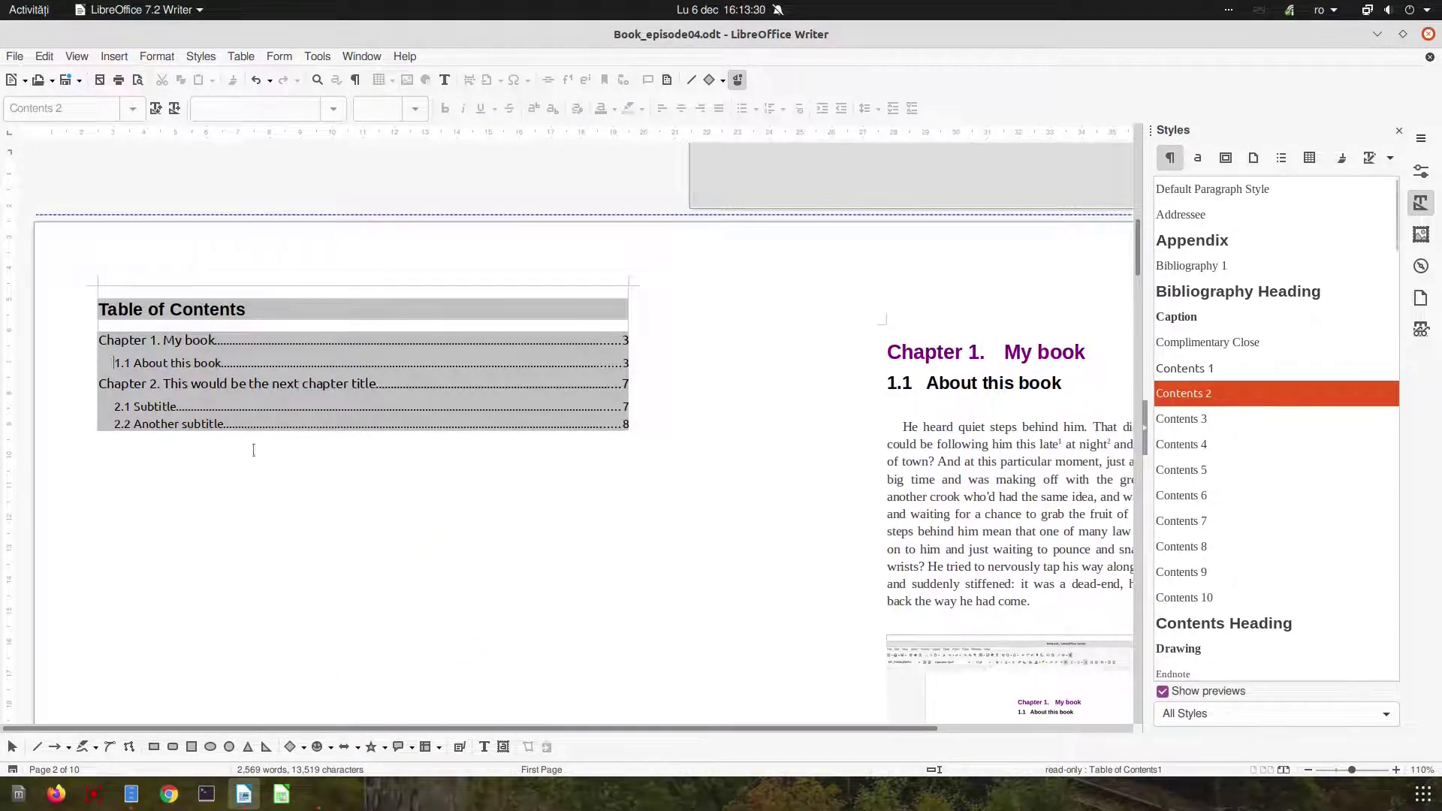
pyautogui.scroll(-5, 239, 483)
# Step: Below the contents, start a Table of Figures from Image captions, displaying caption text
pyautogui.click(372, 325)
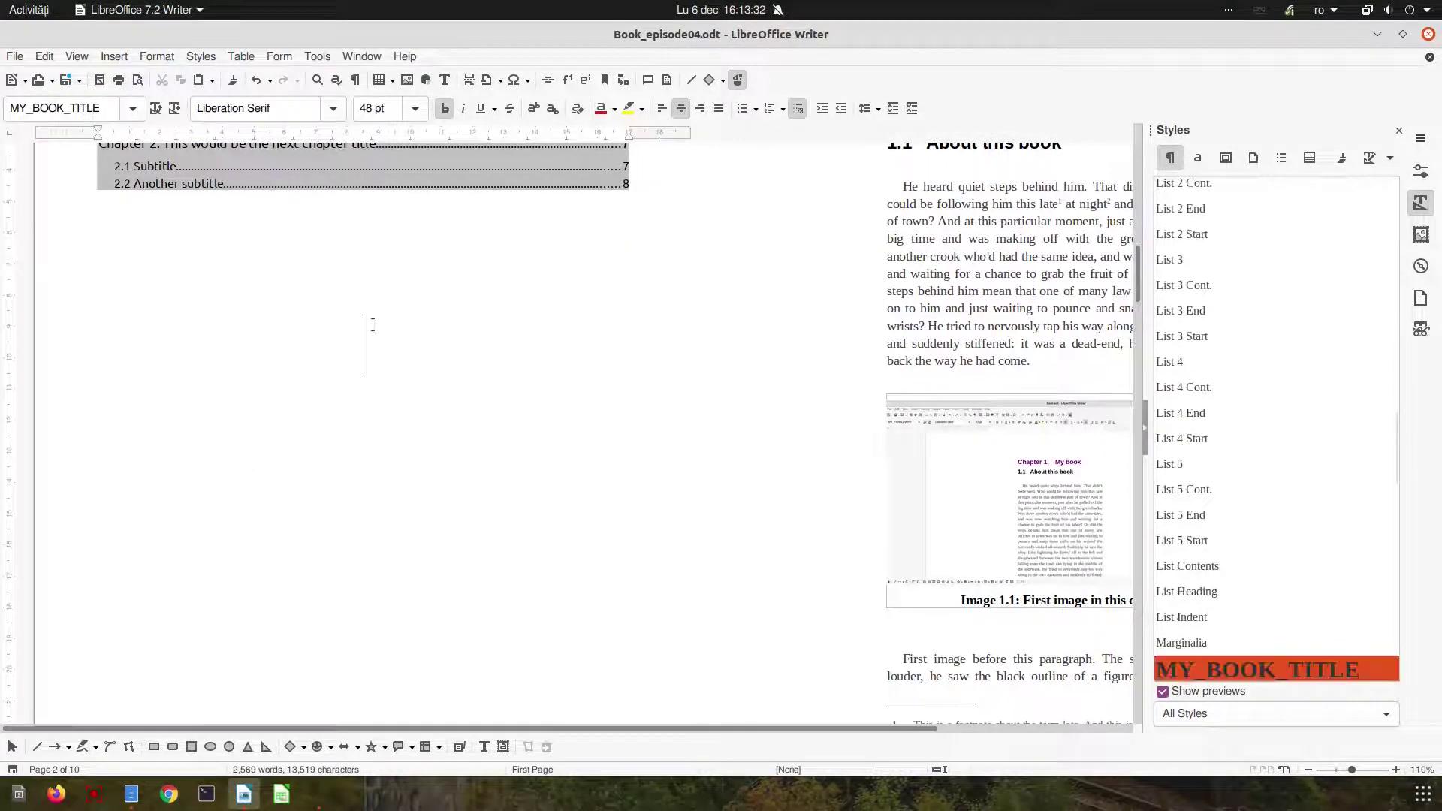
pyautogui.click(128, 58)
pyautogui.moveTo(188, 446)
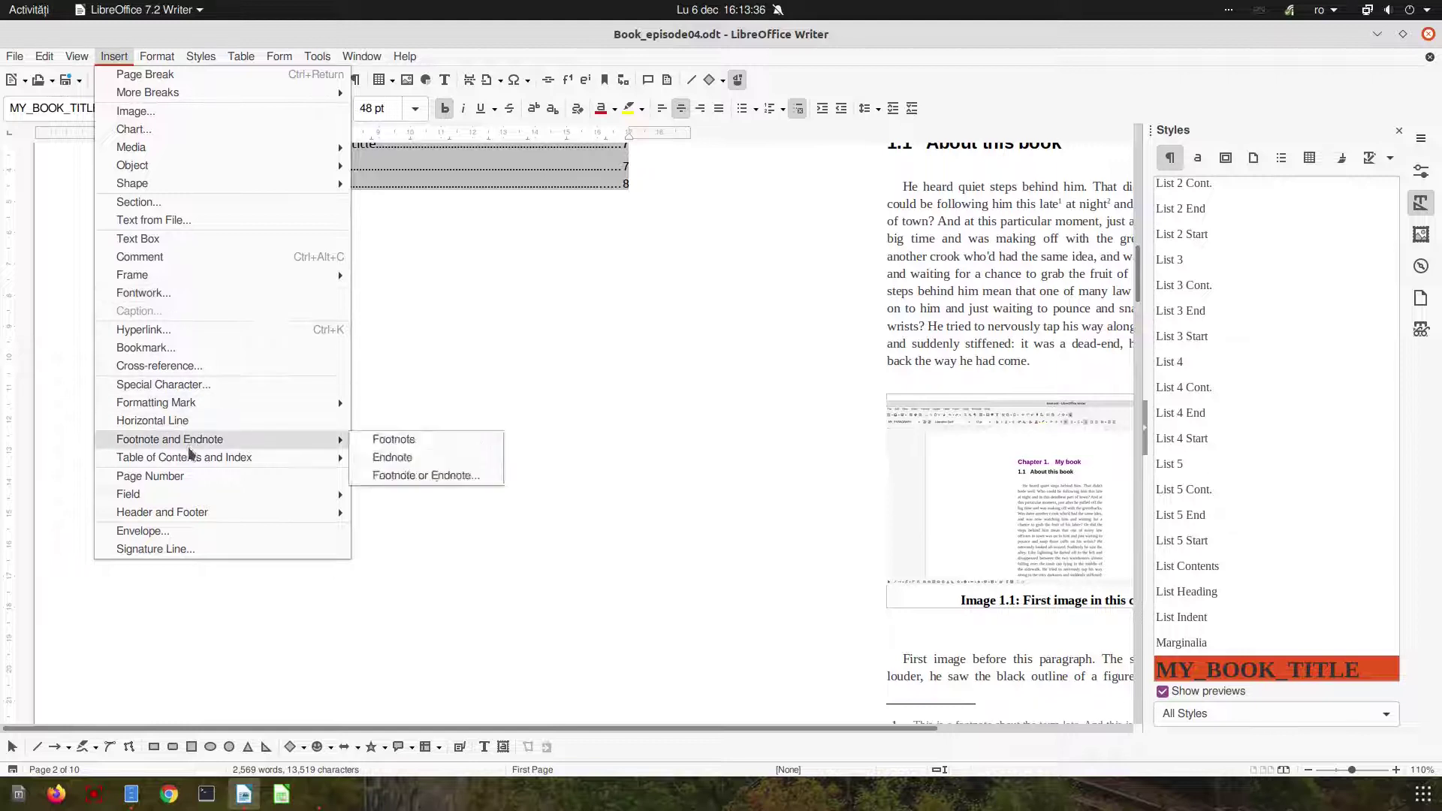
pyautogui.click(390, 458)
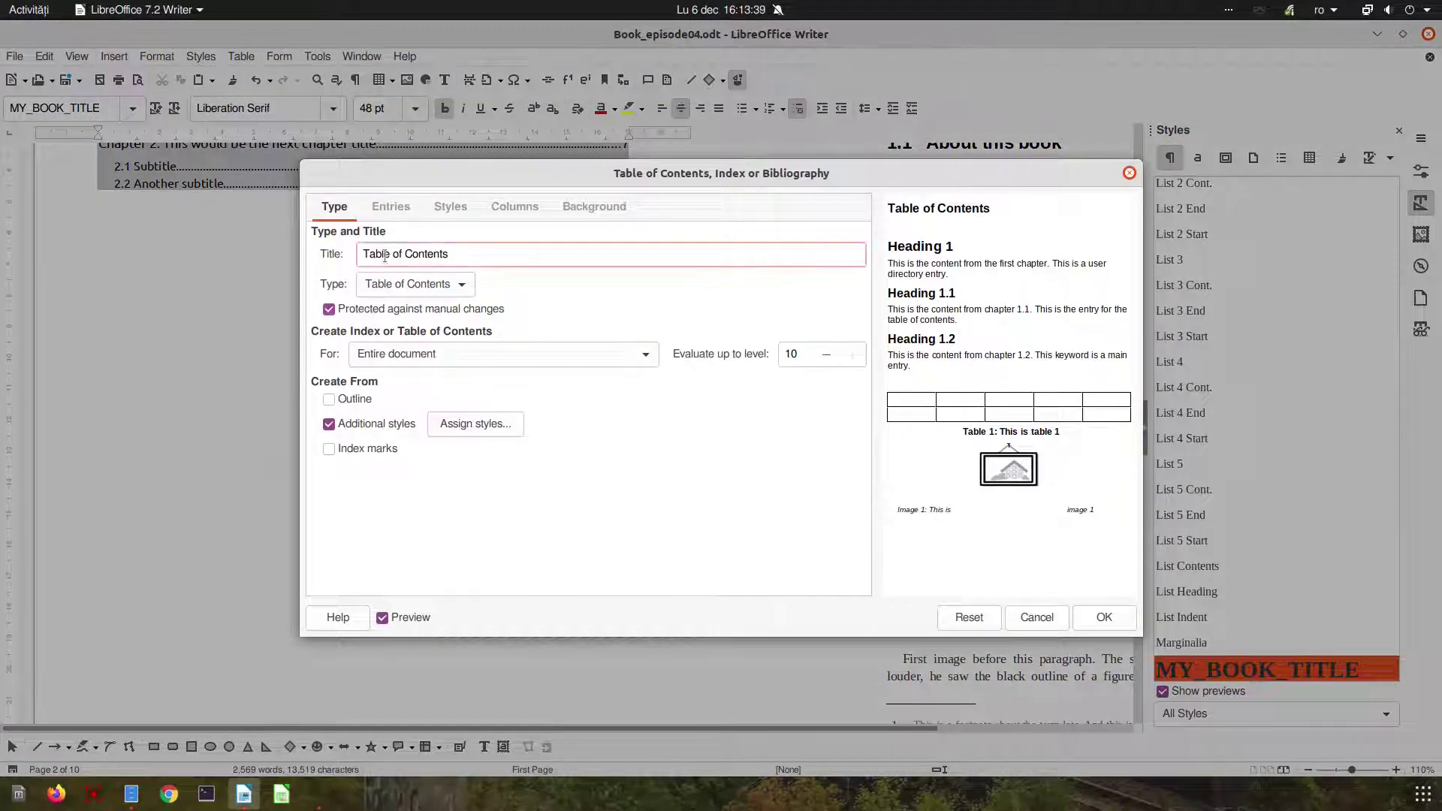
pyautogui.click(409, 291)
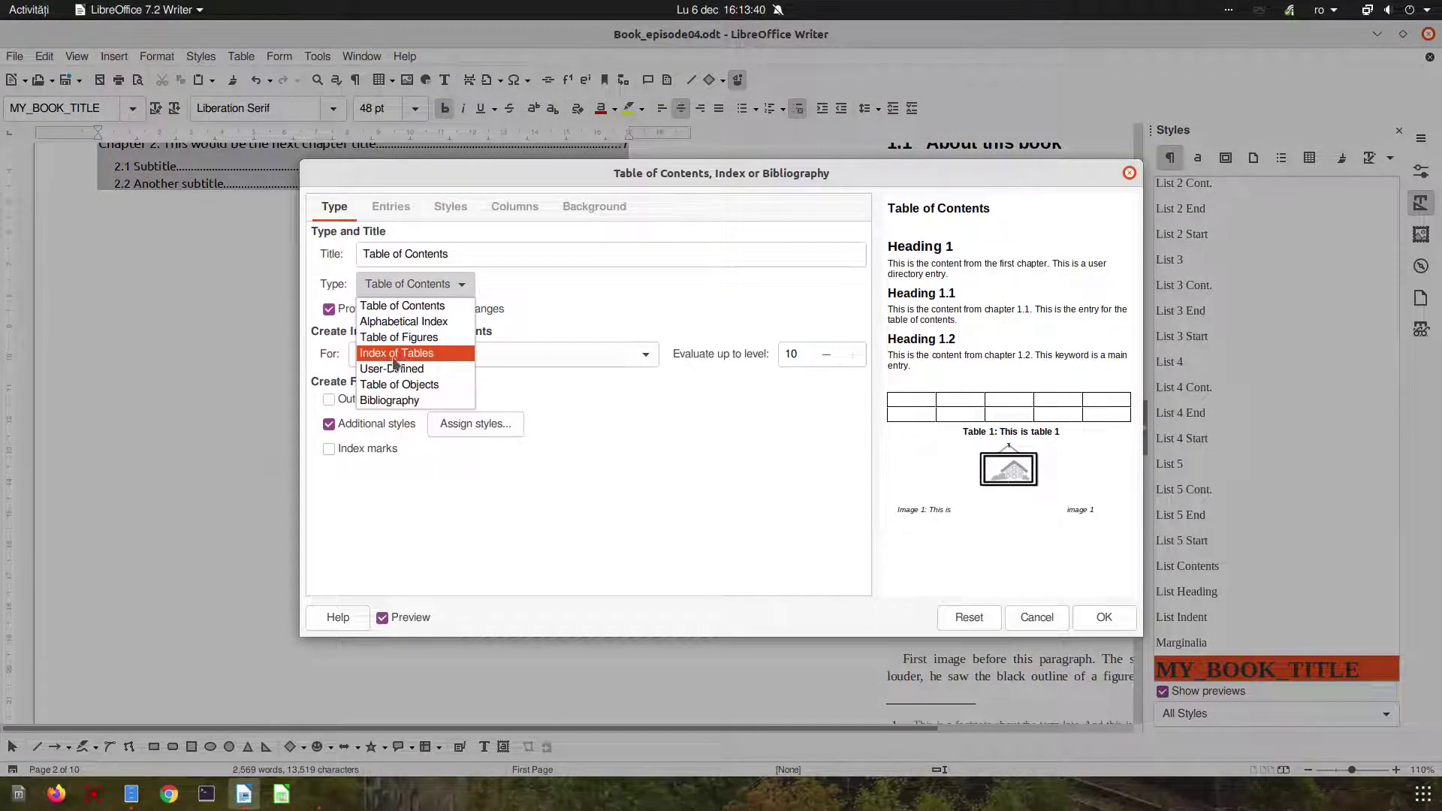
pyautogui.click(412, 338)
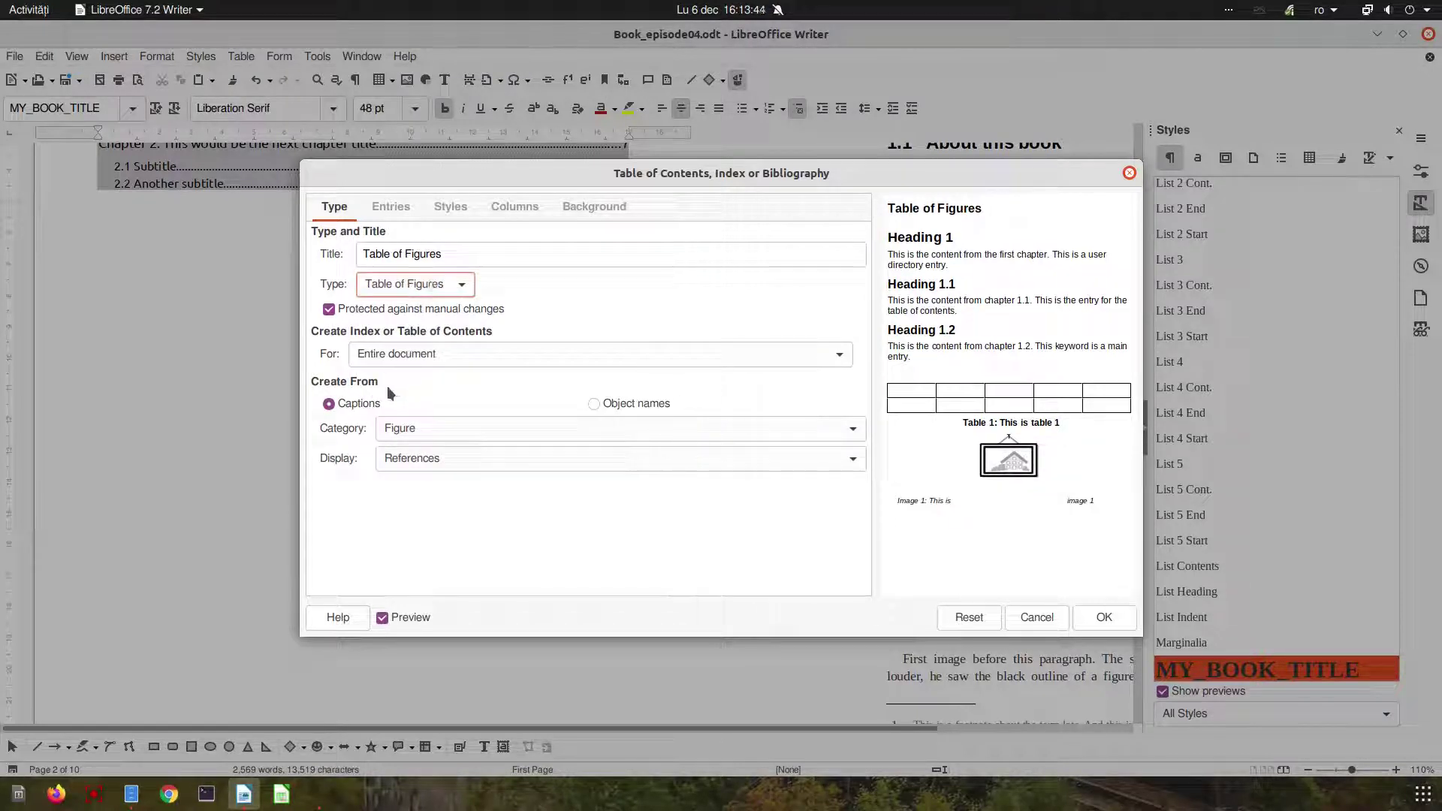
pyautogui.click(398, 427)
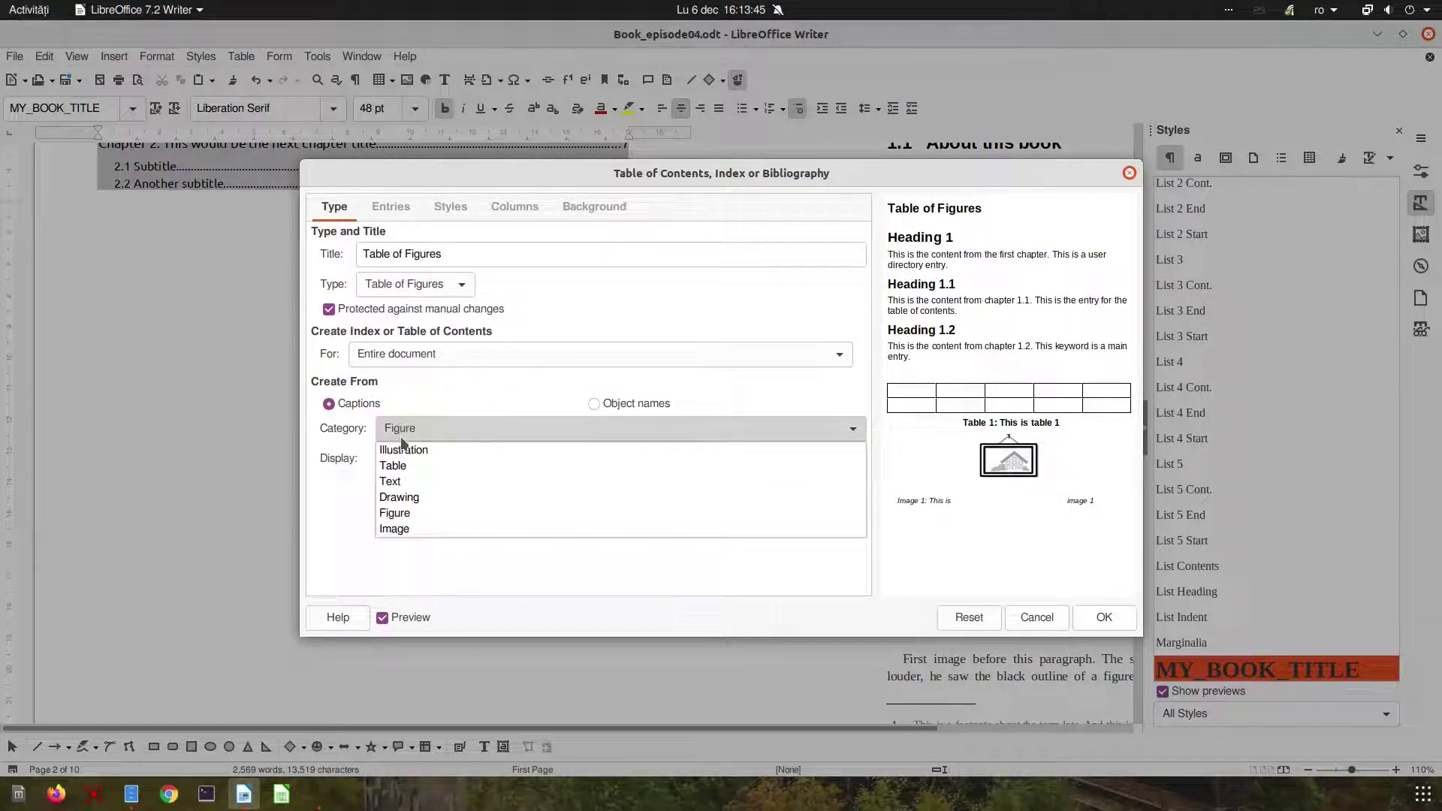
pyautogui.click(400, 529)
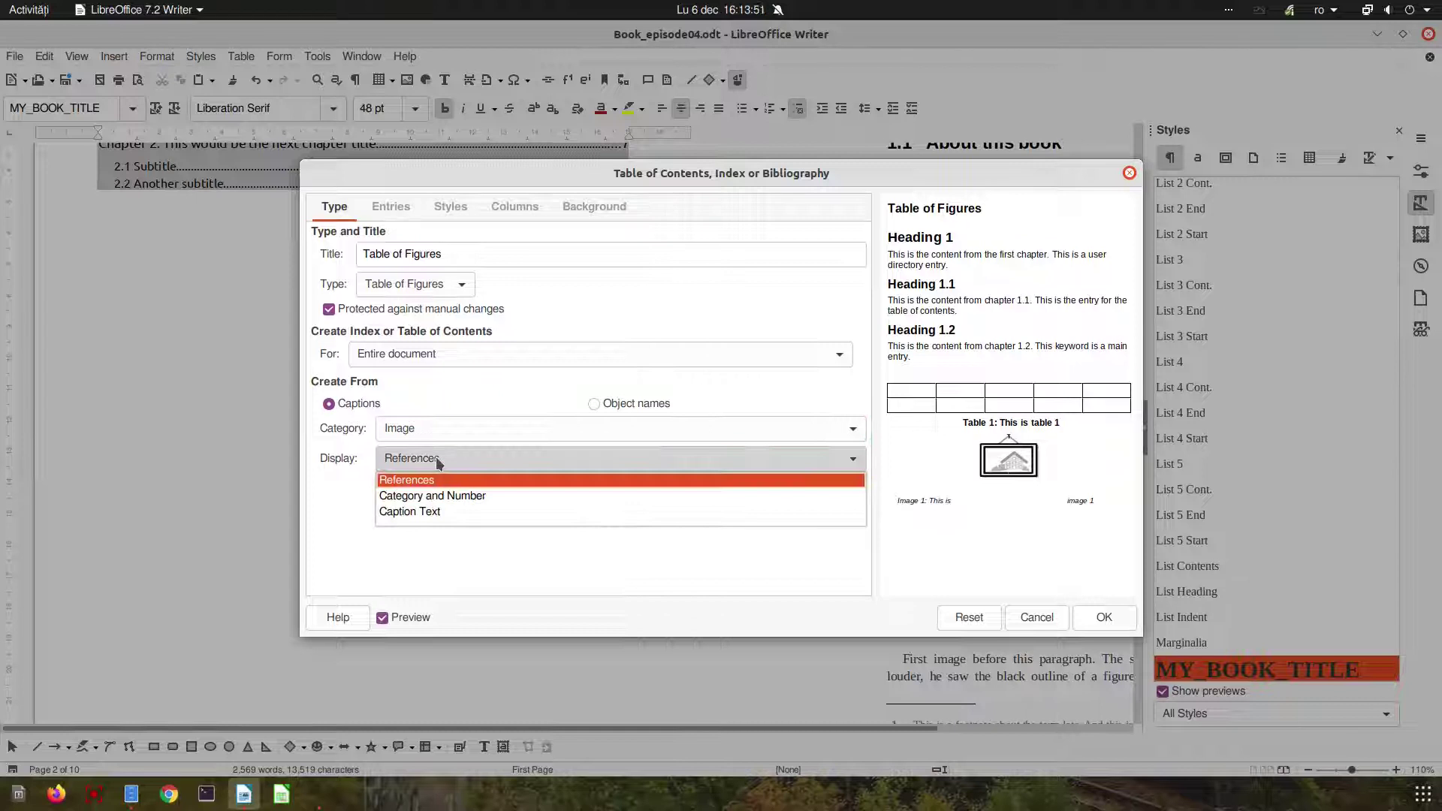
pyautogui.click(425, 511)
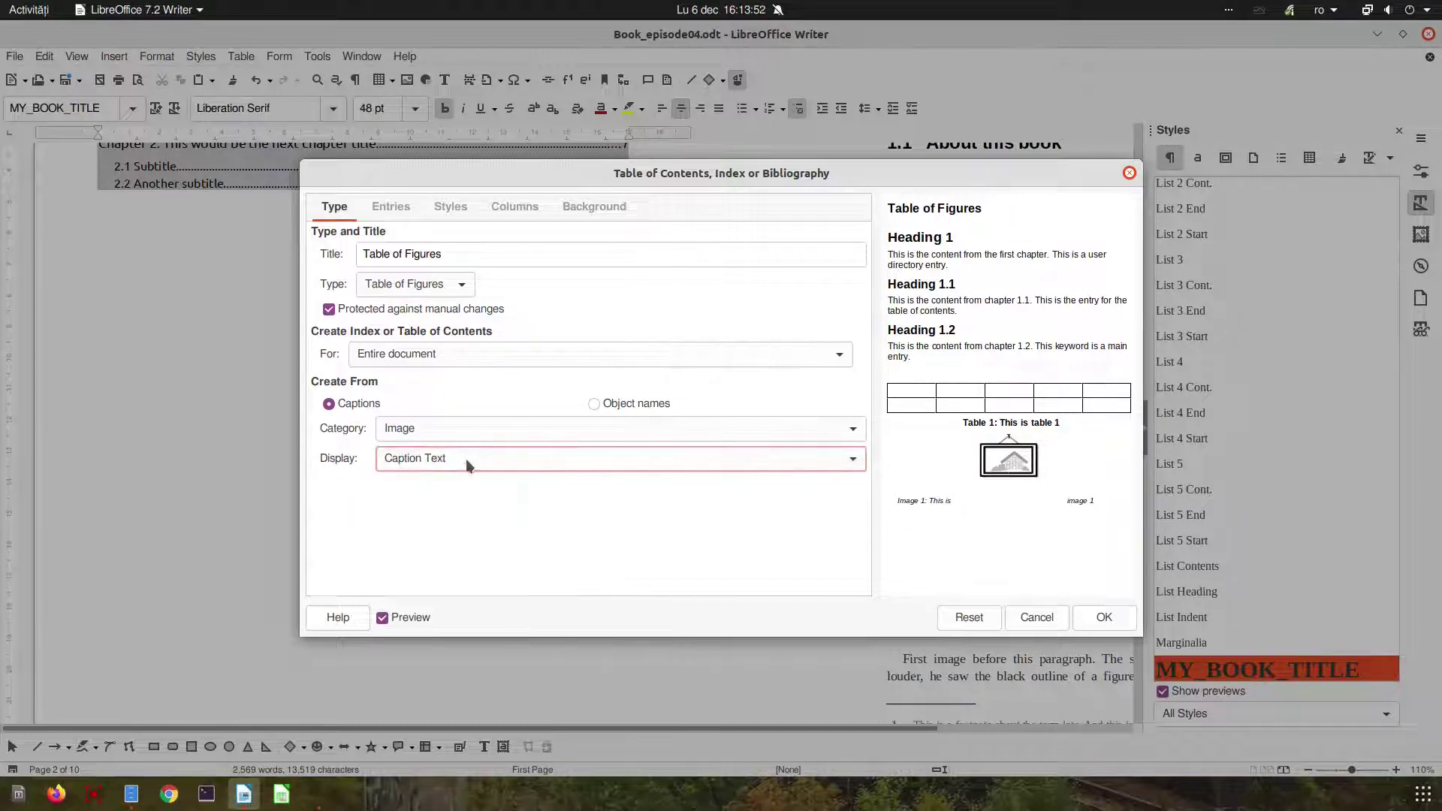
# Step: Give the entries' chapter number element the Main Index Entry character style
pyautogui.click(396, 209)
pyautogui.click(601, 288)
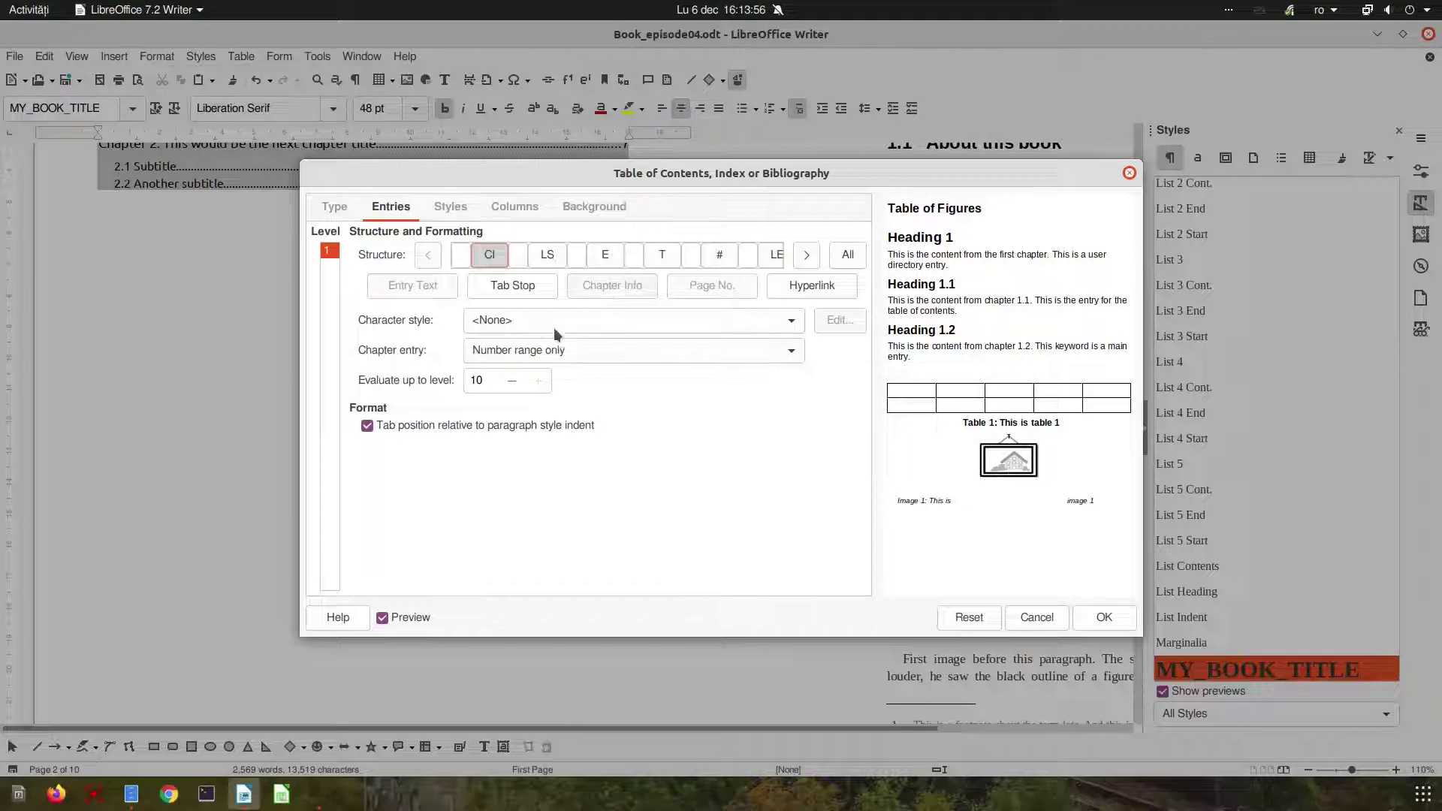
pyautogui.click(539, 327)
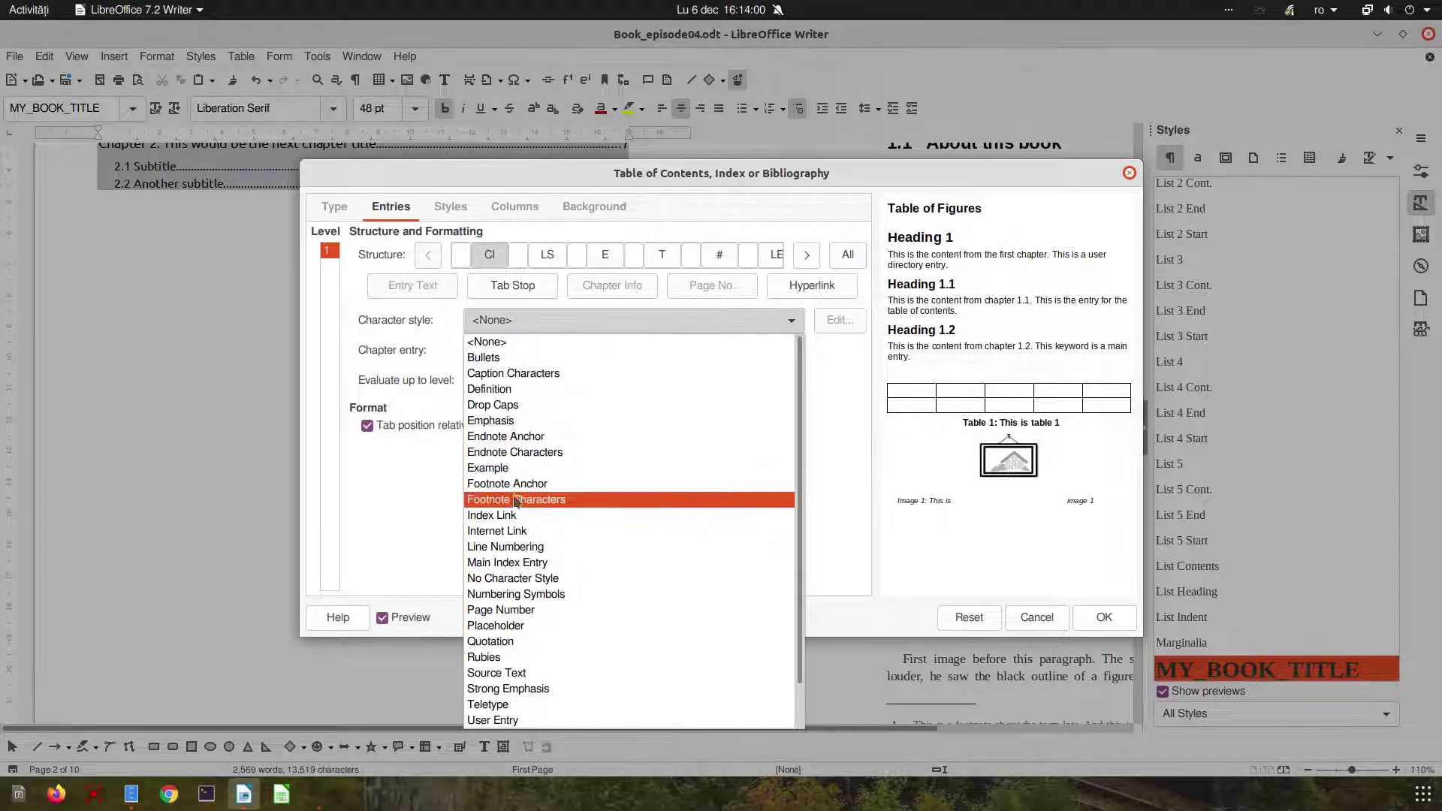
pyautogui.click(518, 563)
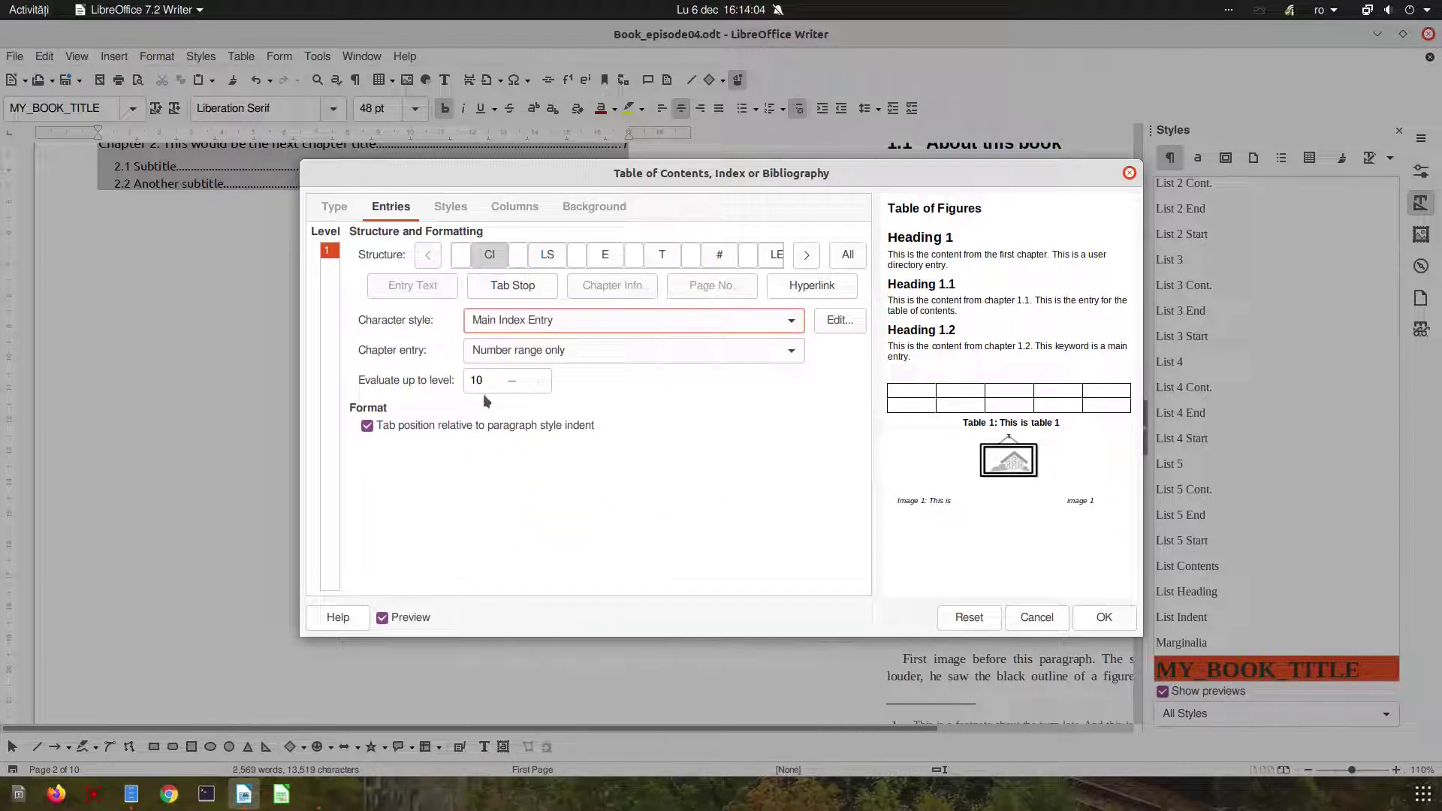
# Step: Review the entry elements and paragraph styles, then insert the Table of Figures
pyautogui.click(575, 256)
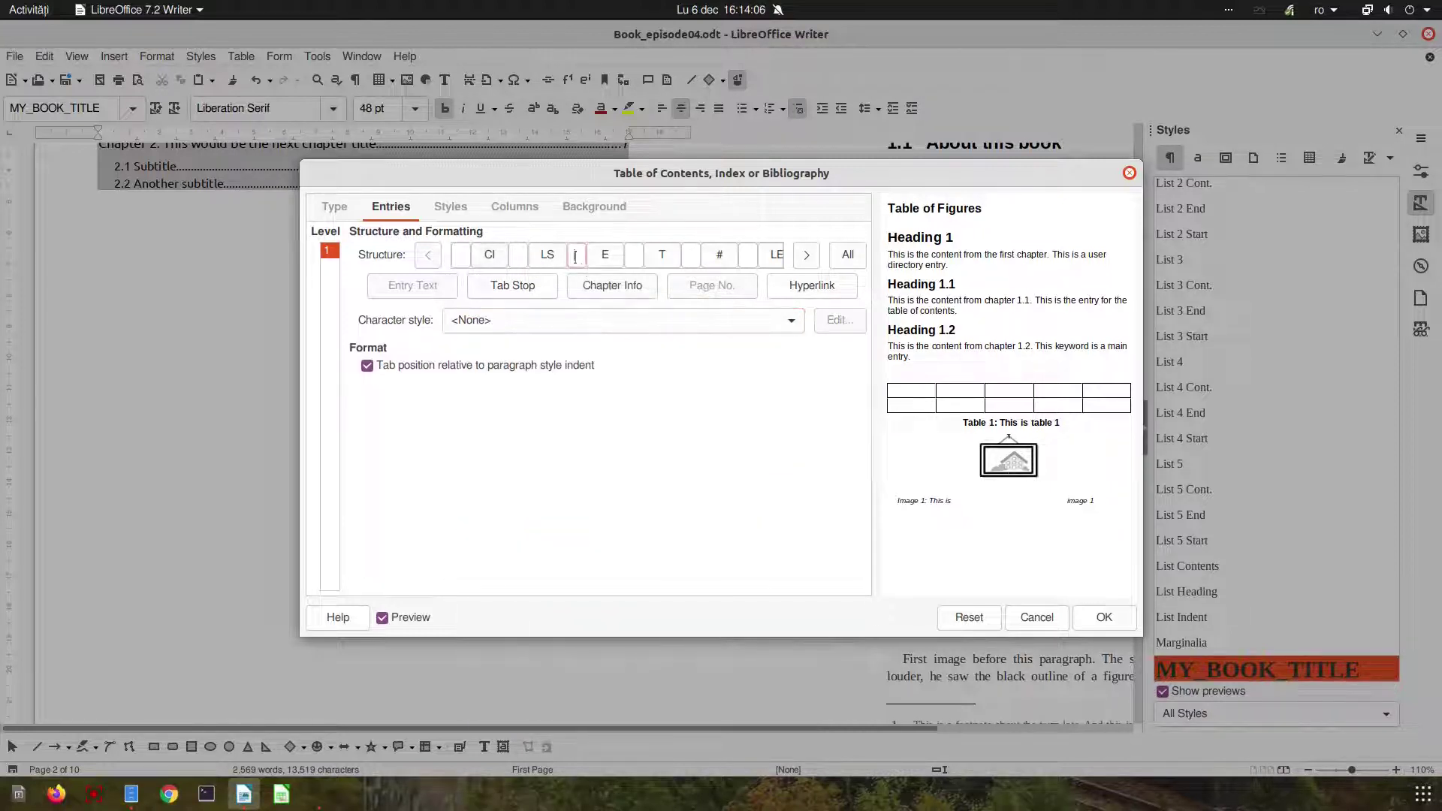
pyautogui.click(633, 259)
pyautogui.click(719, 255)
pyautogui.click(691, 256)
pyautogui.click(748, 255)
pyautogui.click(450, 208)
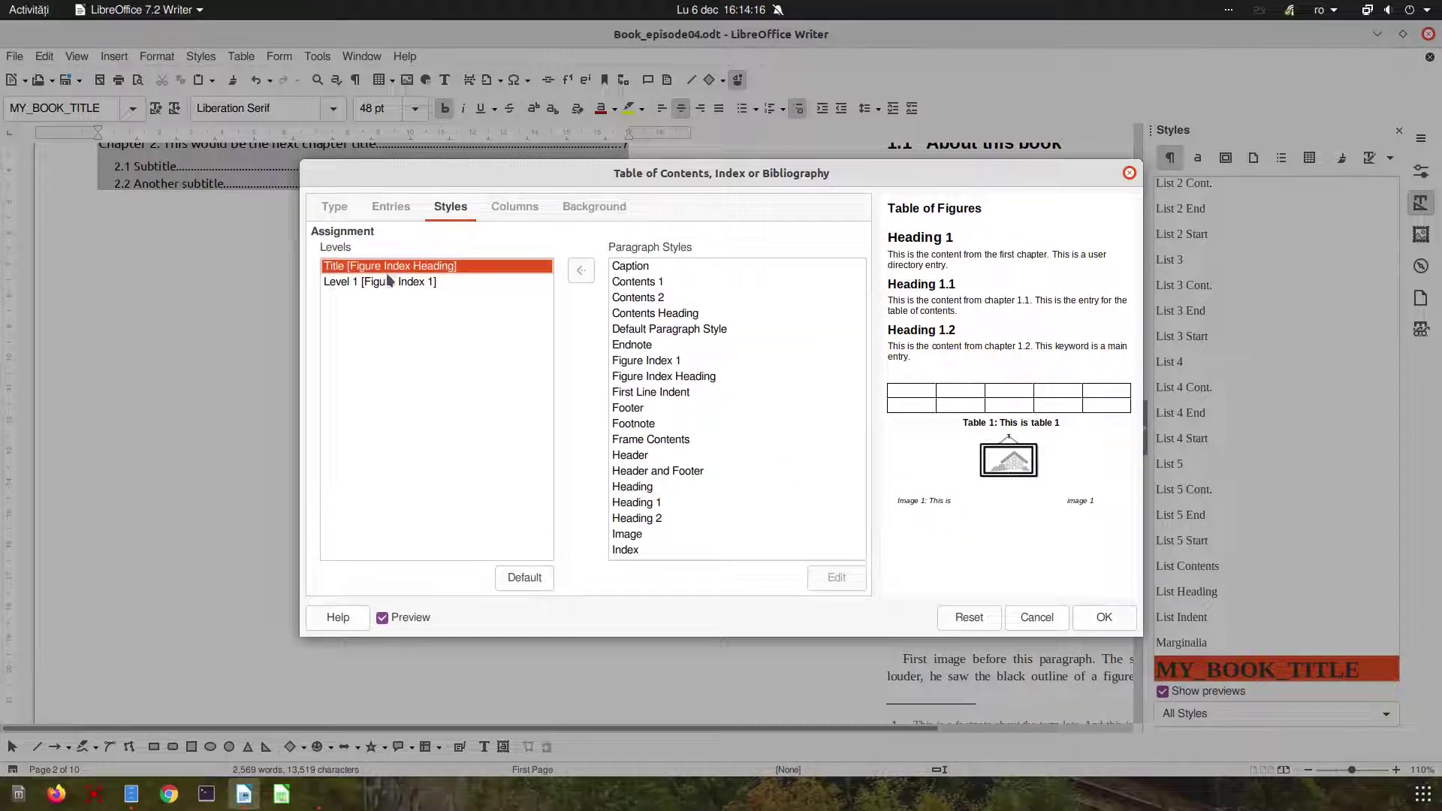
pyautogui.click(418, 282)
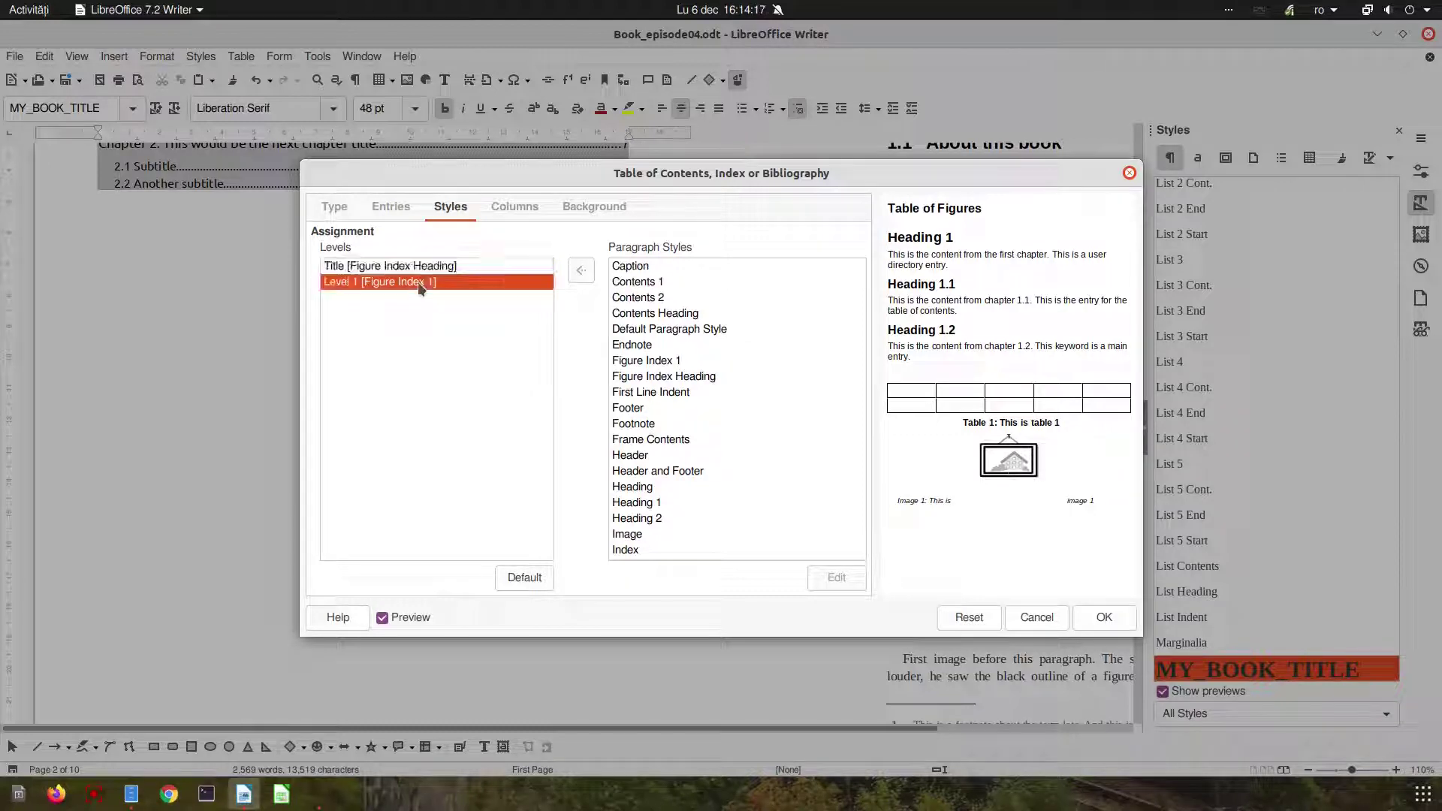
pyautogui.click(528, 268)
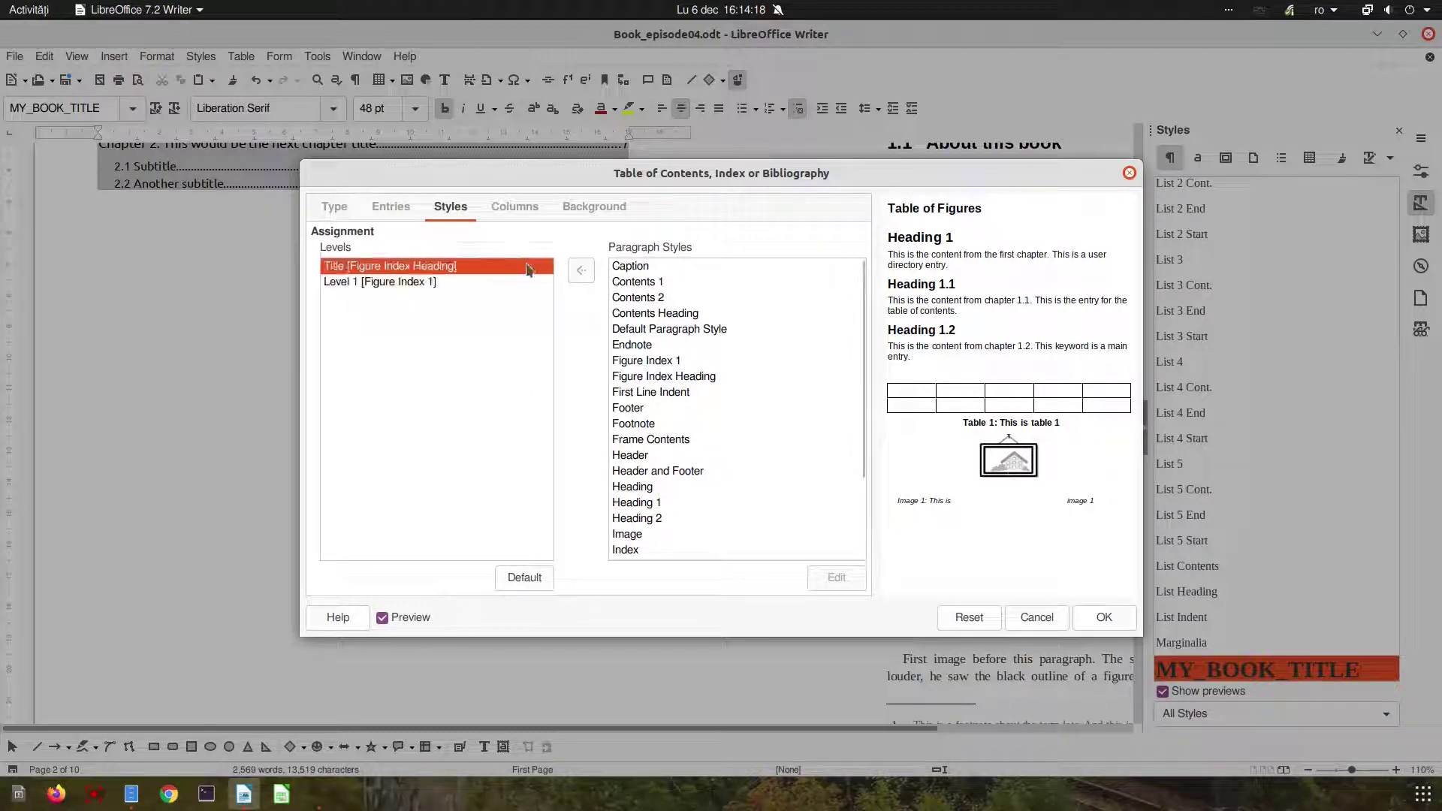
pyautogui.click(1098, 618)
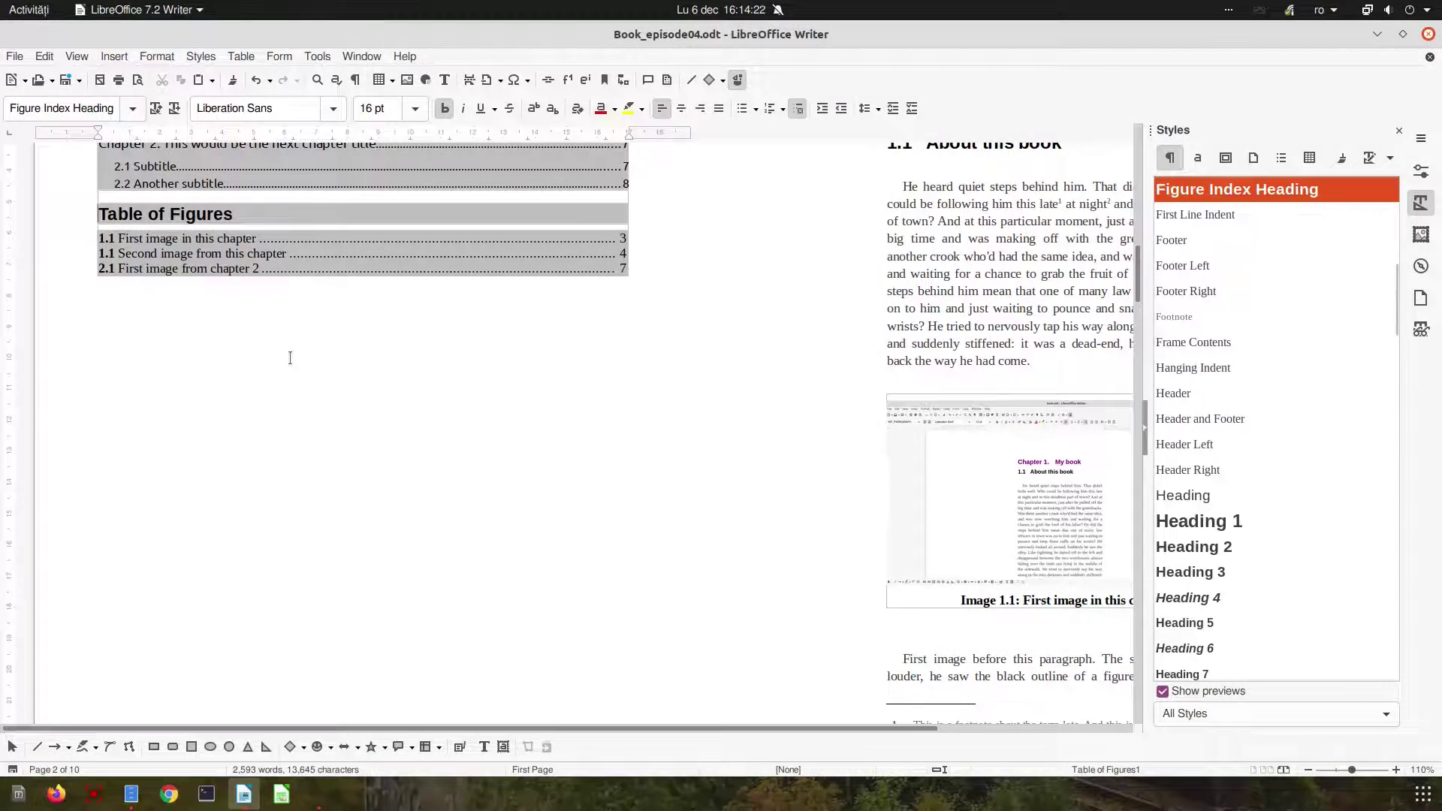
# Step: Follow a Table of Figures entry to the Image 2.1 caption
pyautogui.scroll(3, 290, 358)
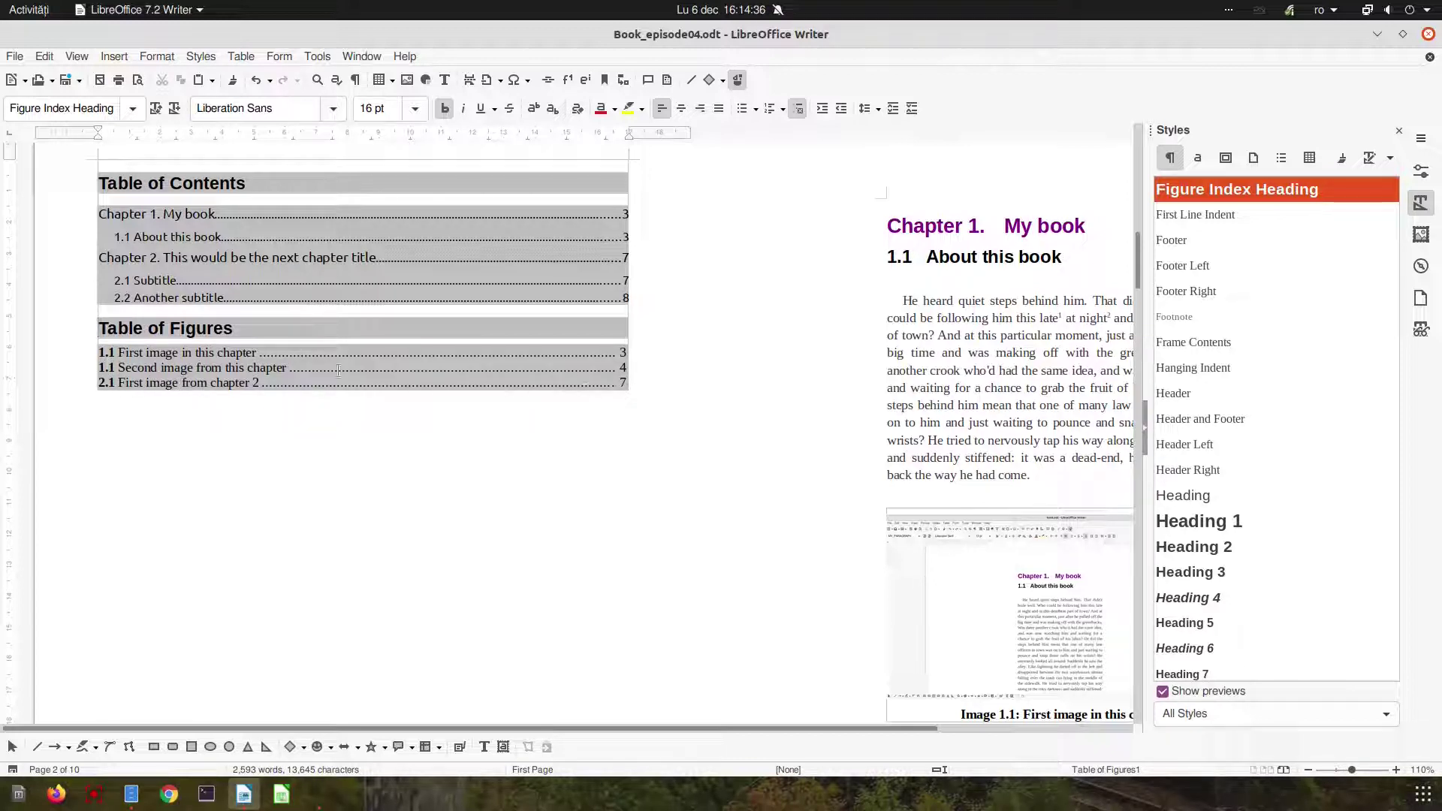
pyautogui.keyDown('ctrl'); pyautogui.click(152, 386); pyautogui.keyUp('ctrl')
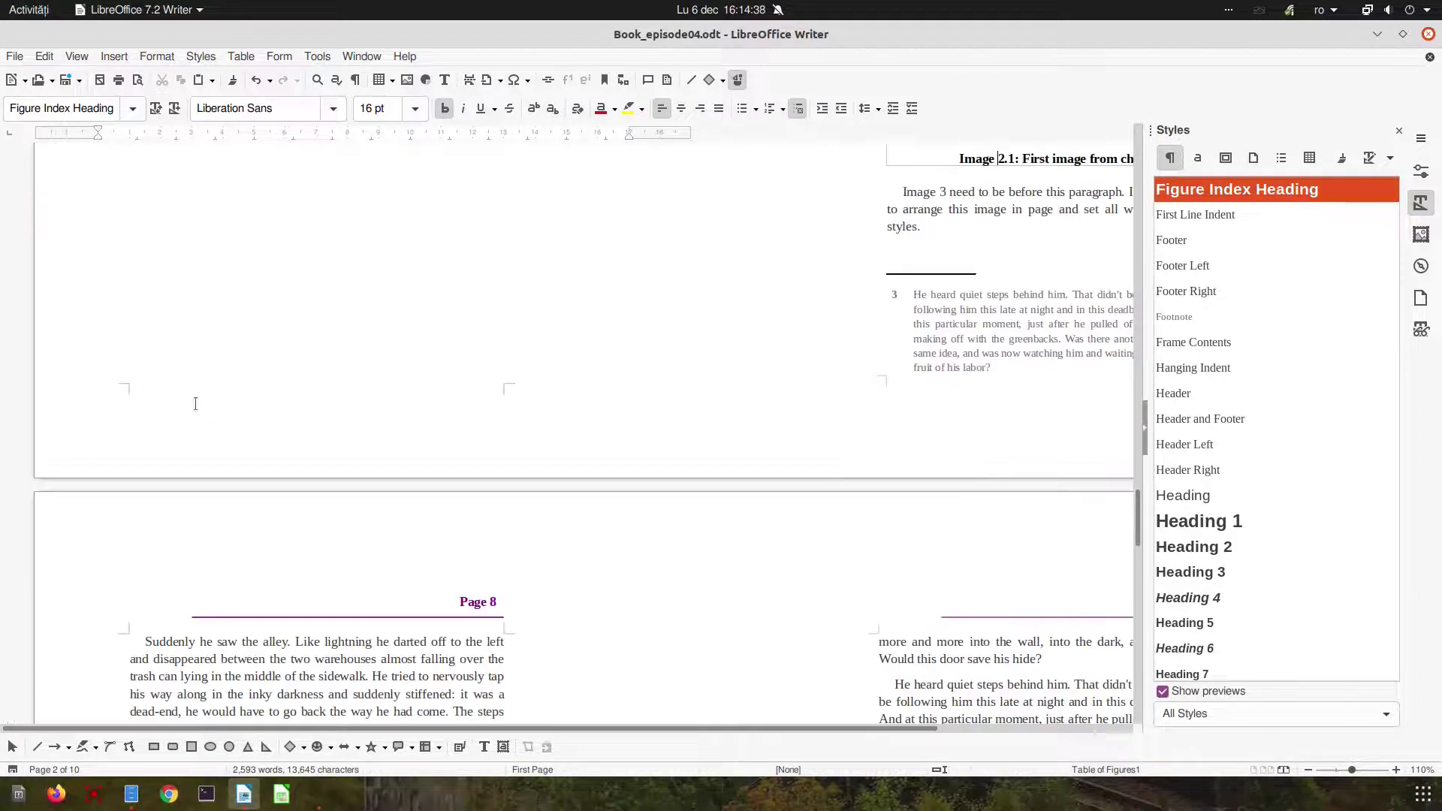
pyautogui.scroll(5, 1038, 254)
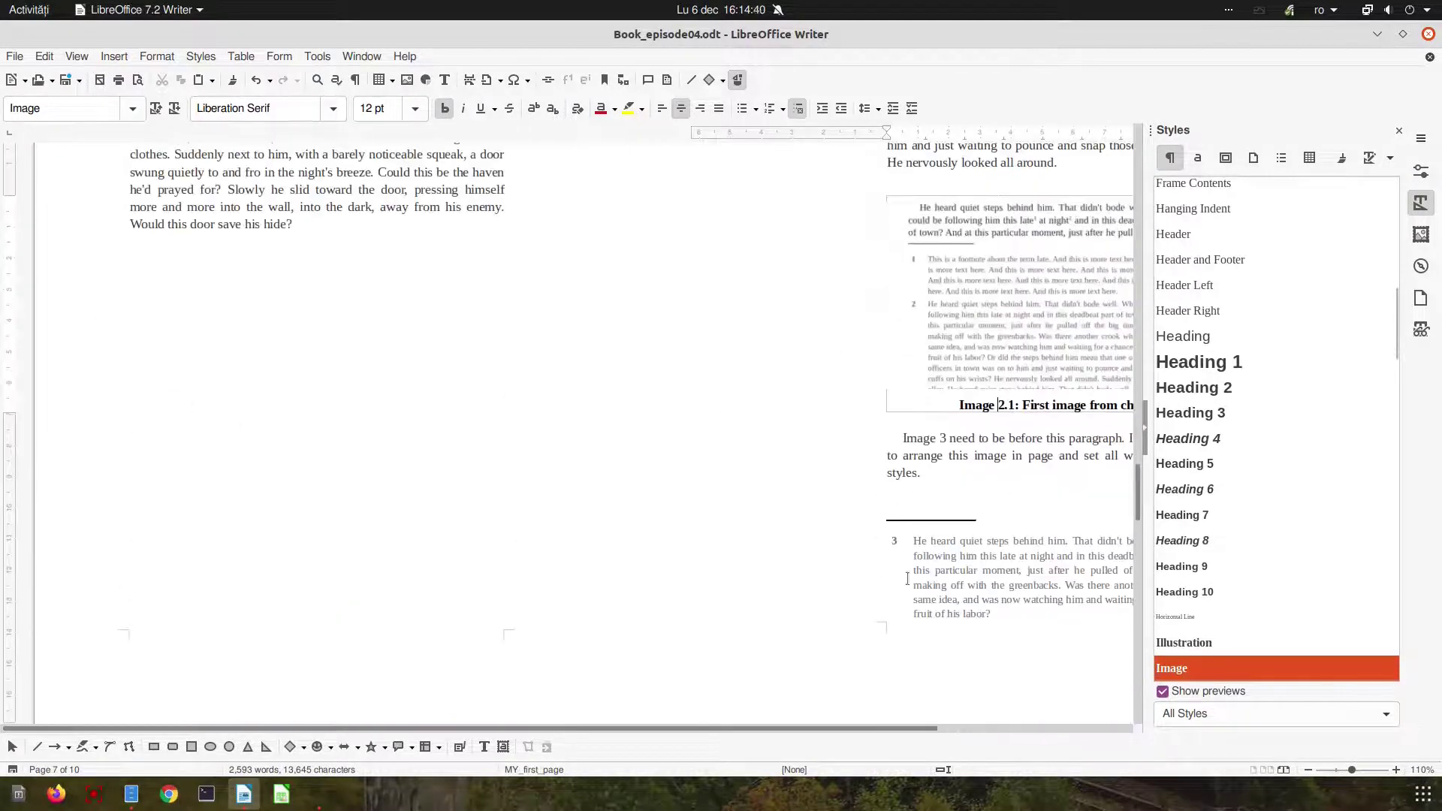
# Step: Hide the Styles sidebar, switch to single-page view, and test the 2.1 Subtitle contents link
pyautogui.click(1399, 130)
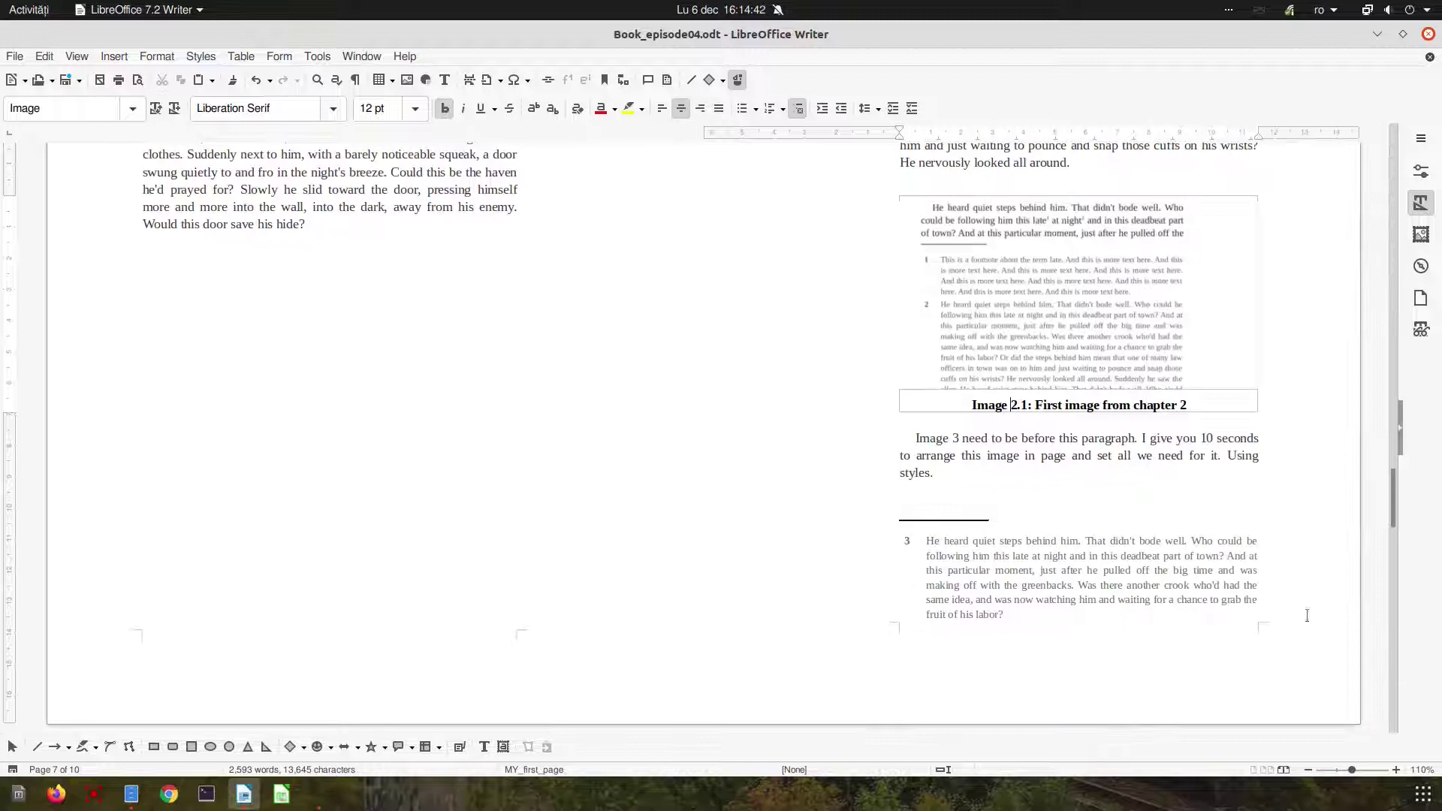
pyautogui.click(1253, 770)
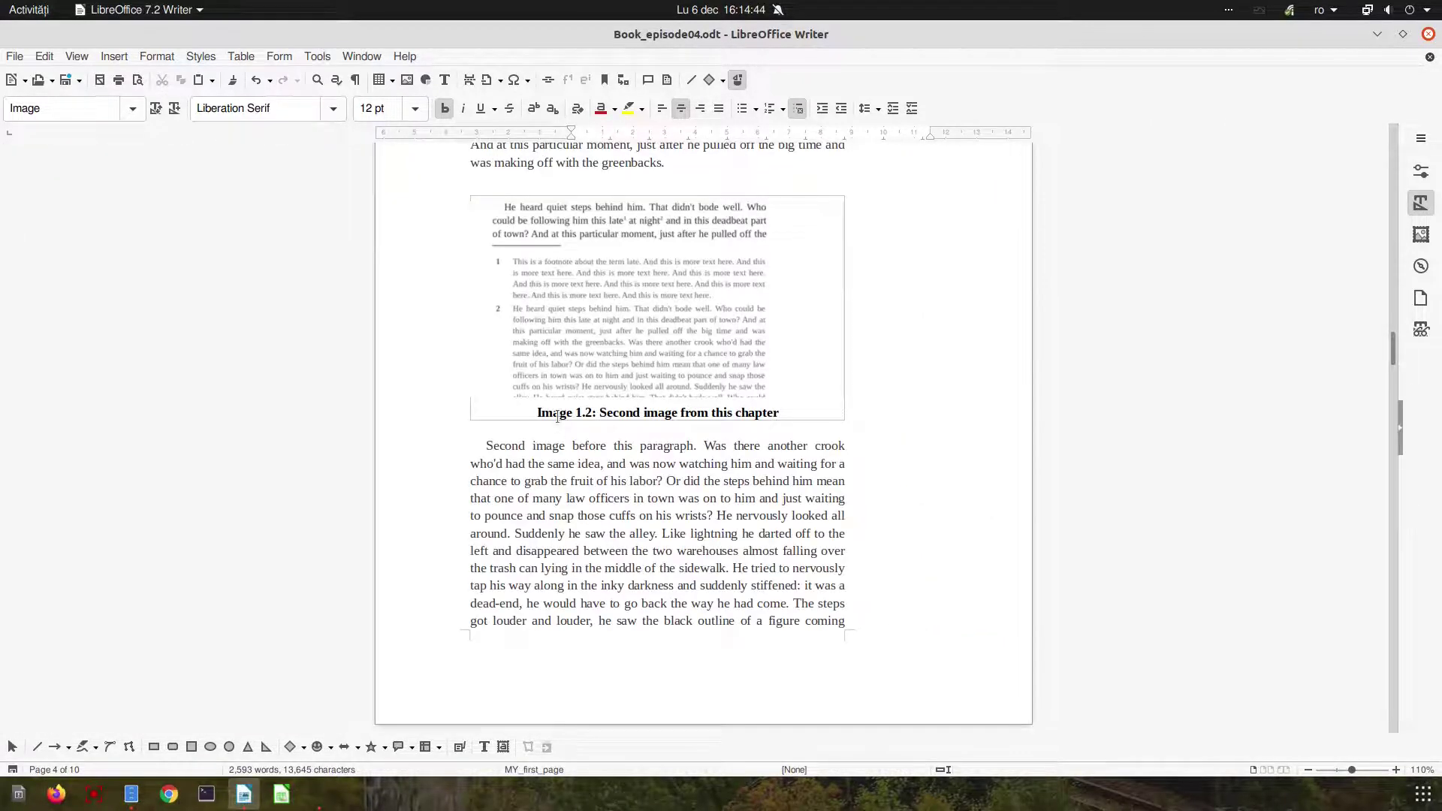
pyautogui.scroll(20, 558, 417)
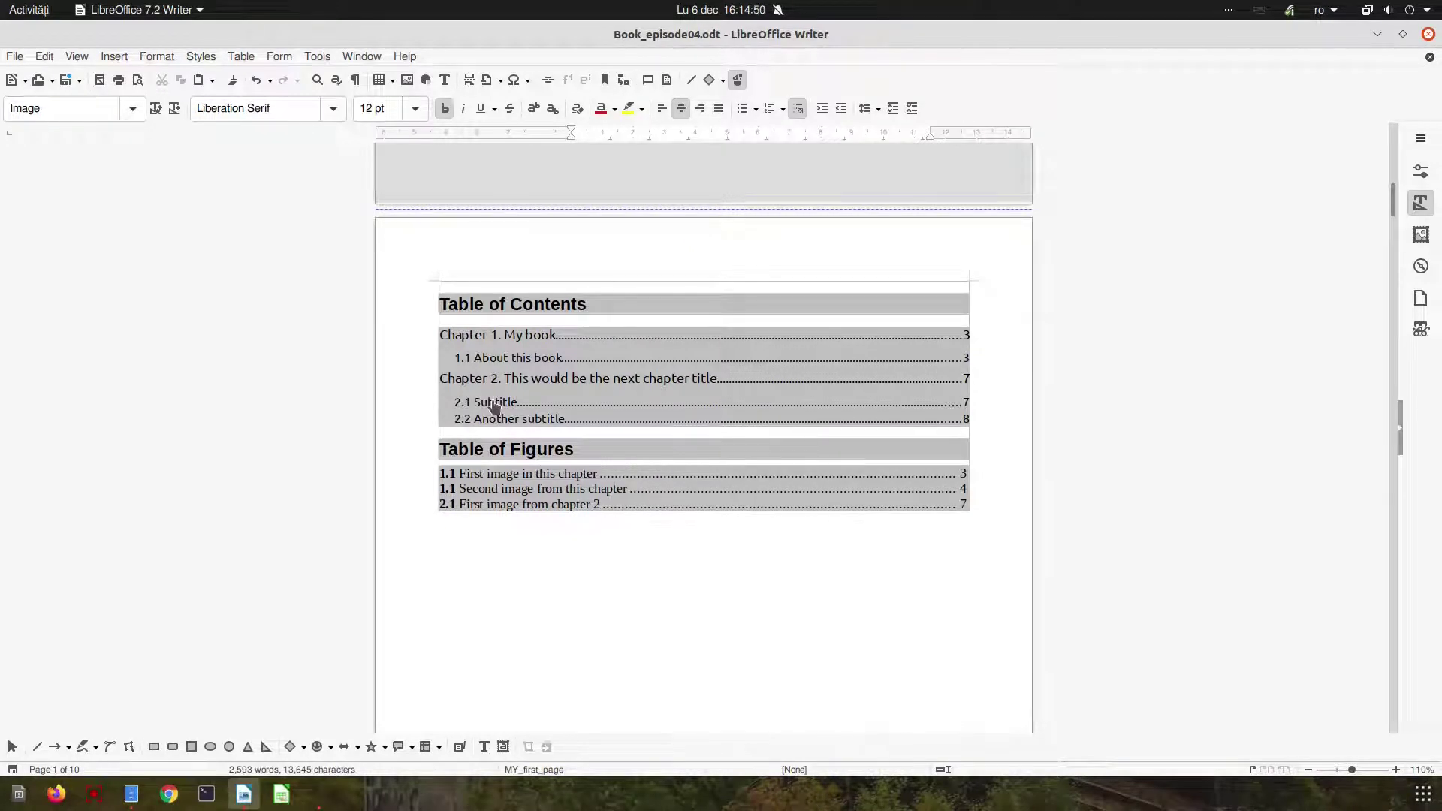
pyautogui.keyDown('ctrl'); pyautogui.click(493, 406); pyautogui.keyUp('ctrl')
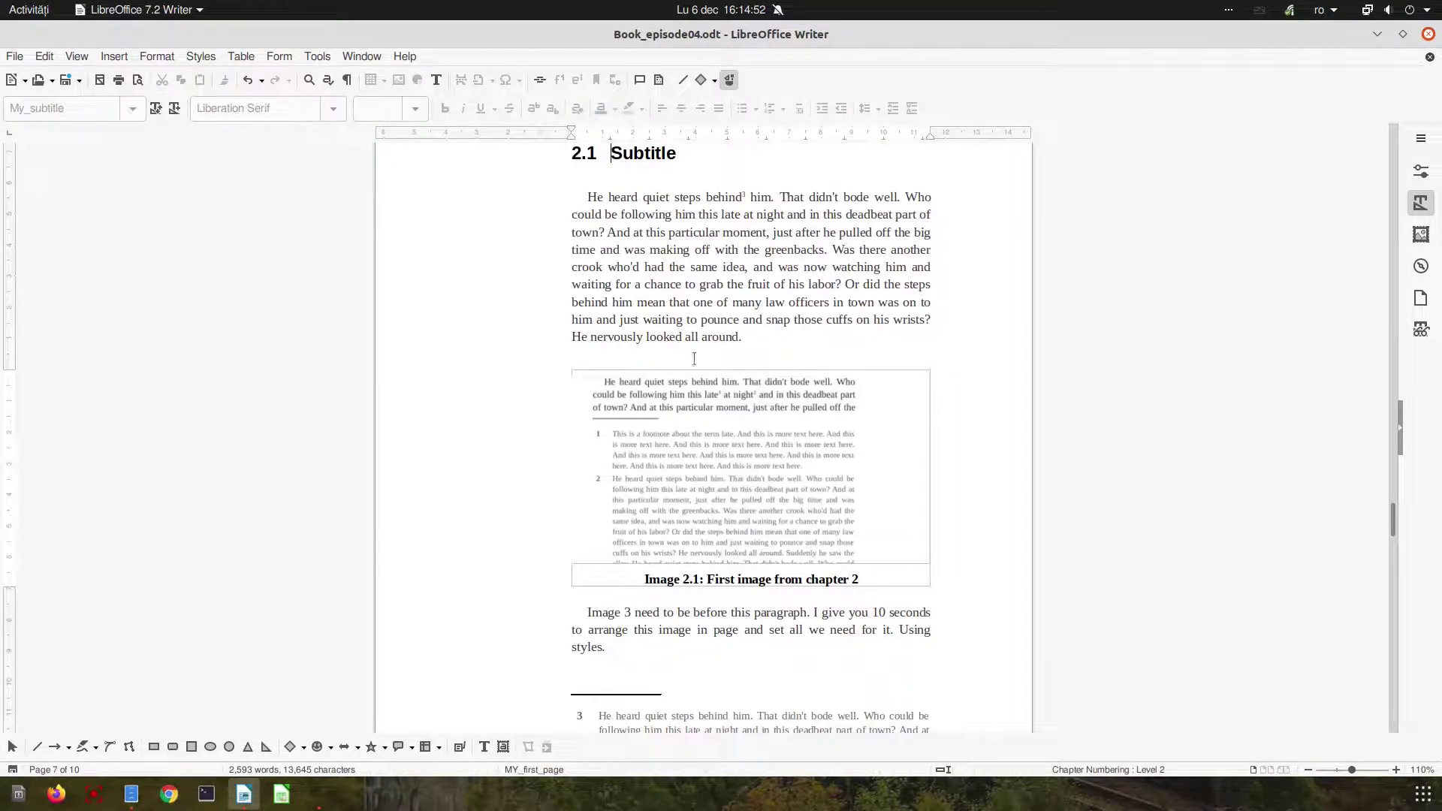
pyautogui.scroll(-1, 695, 366)
pyautogui.scroll(-3, 695, 368)
pyautogui.scroll(20, 695, 368)
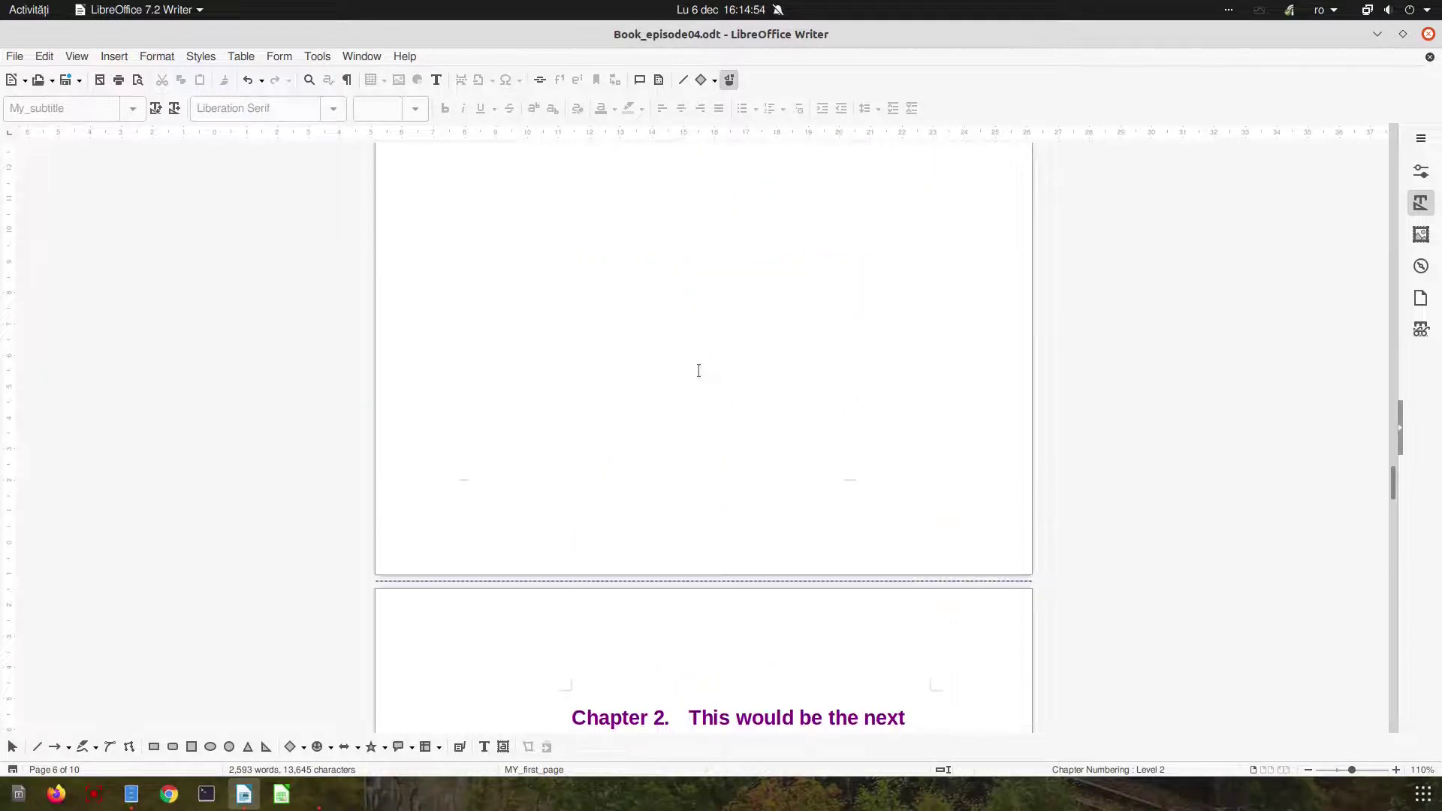
pyautogui.scroll(20, 695, 370)
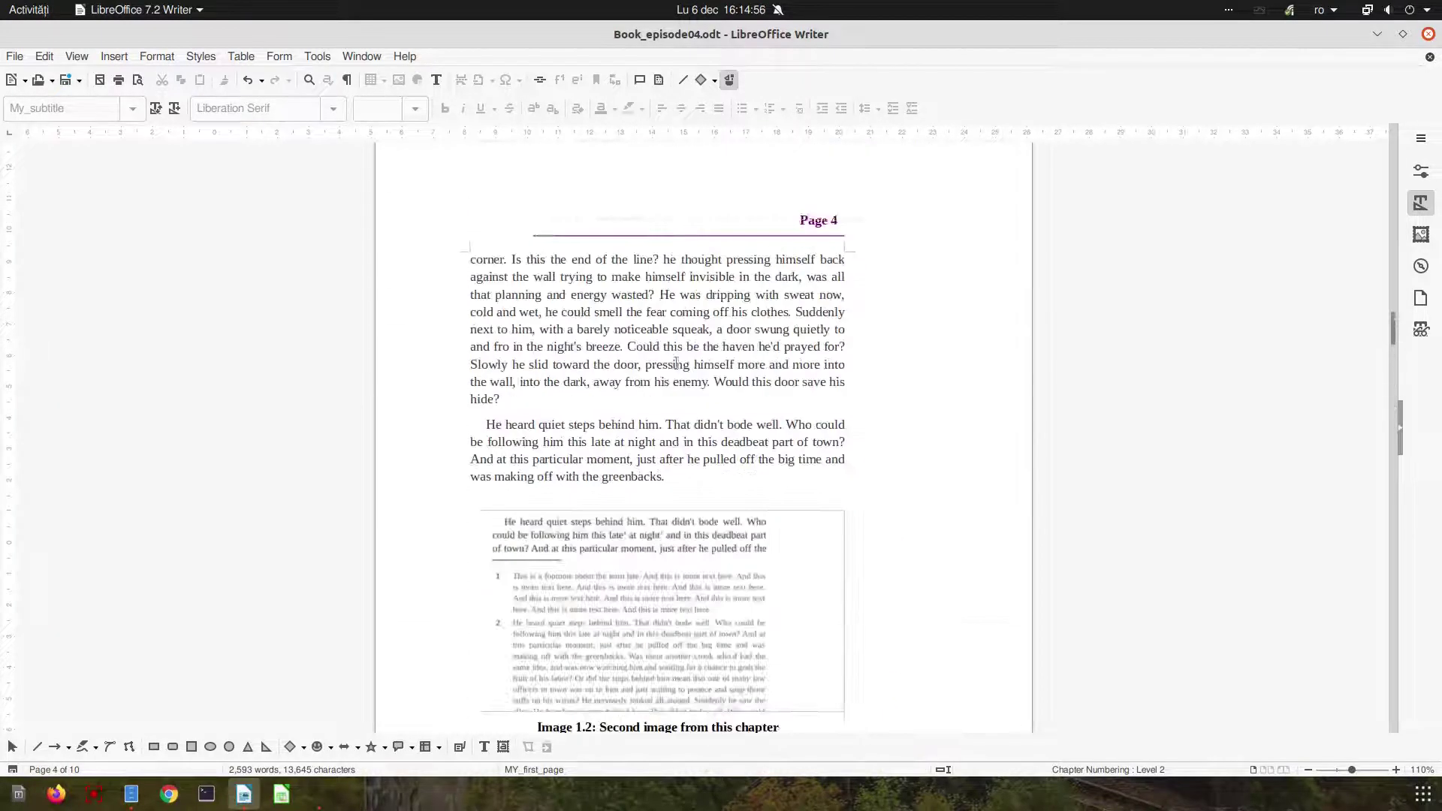
pyautogui.scroll(20, 674, 362)
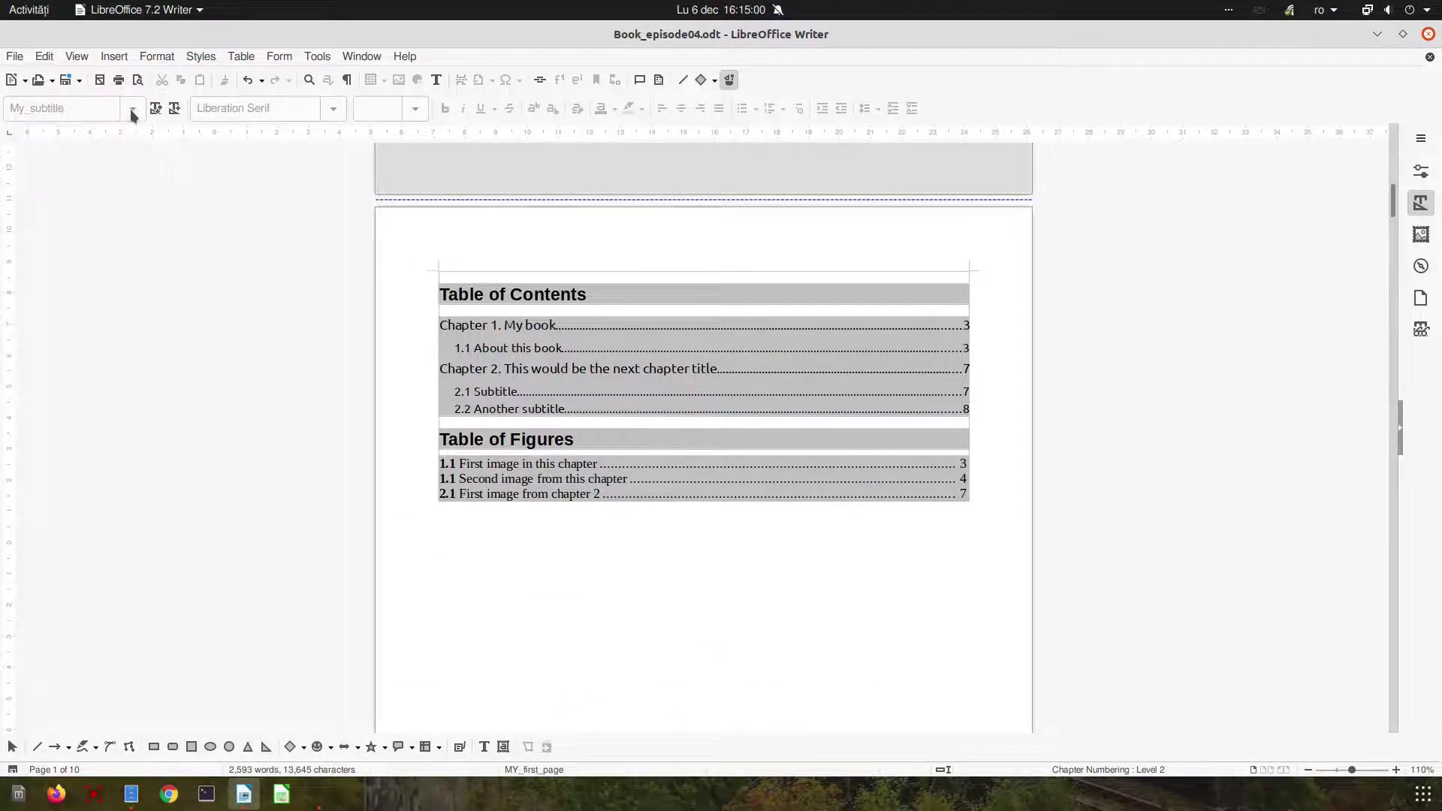
pyautogui.click(139, 85)
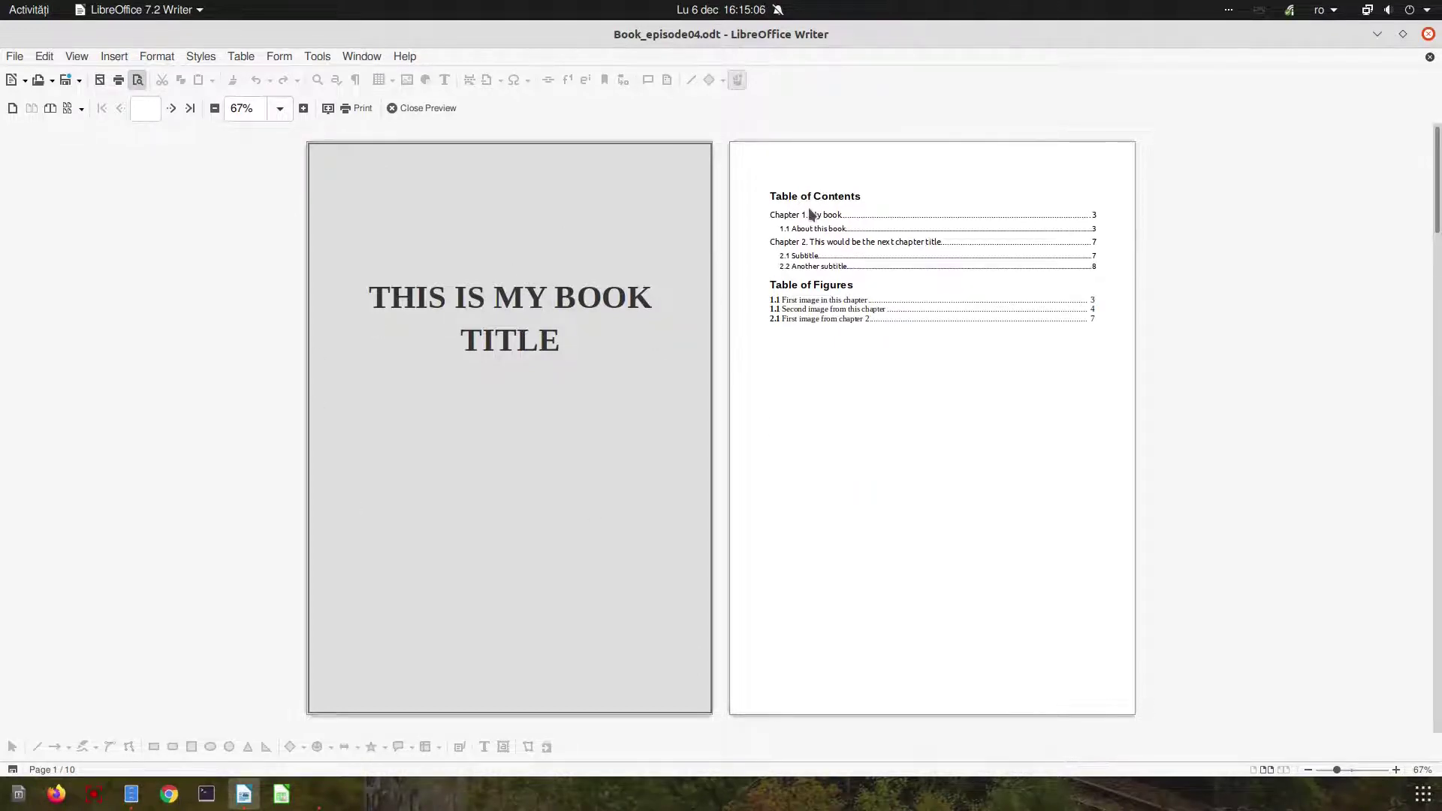
pyautogui.scroll(3, 811, 214)
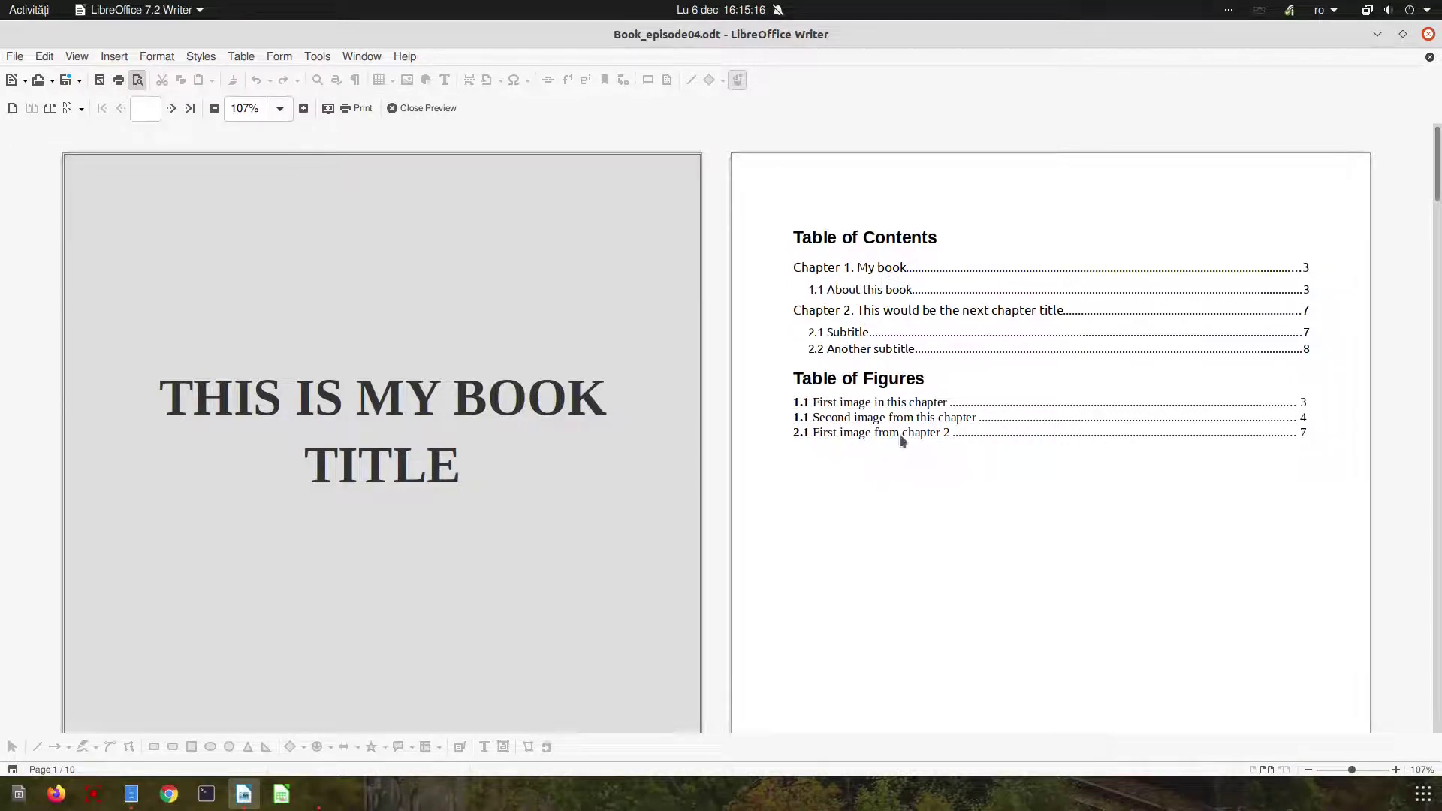
pyautogui.click(443, 115)
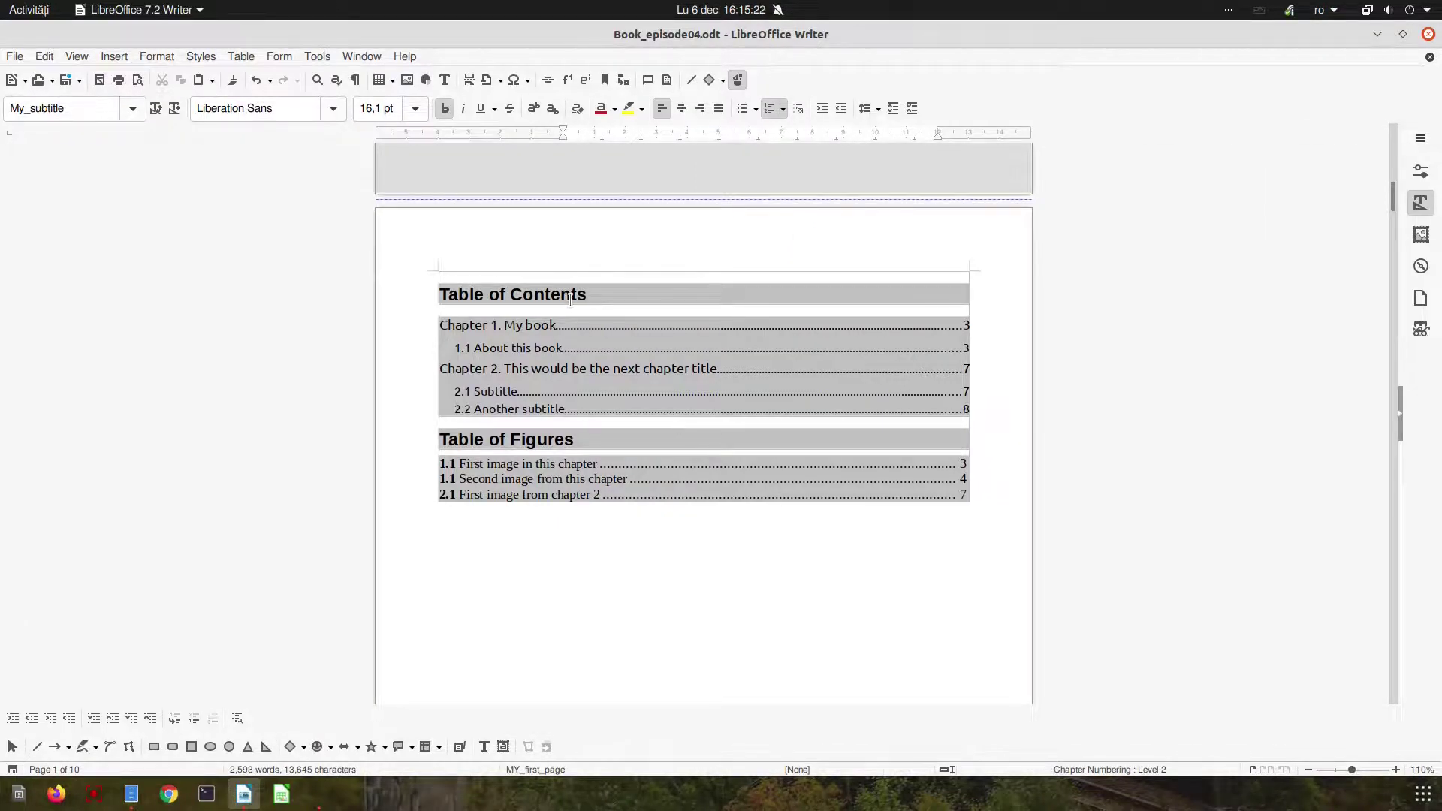
pyautogui.click(404, 56)
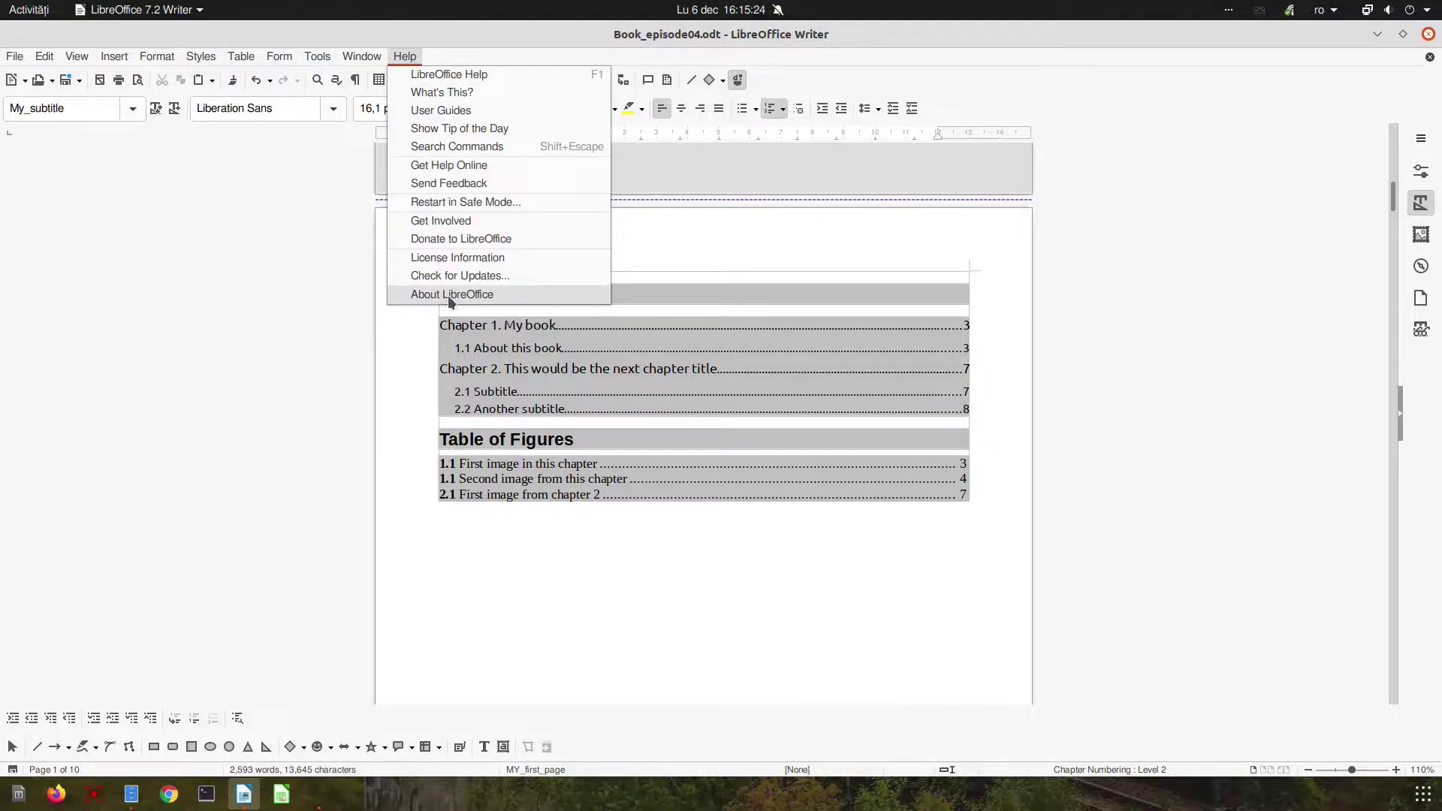